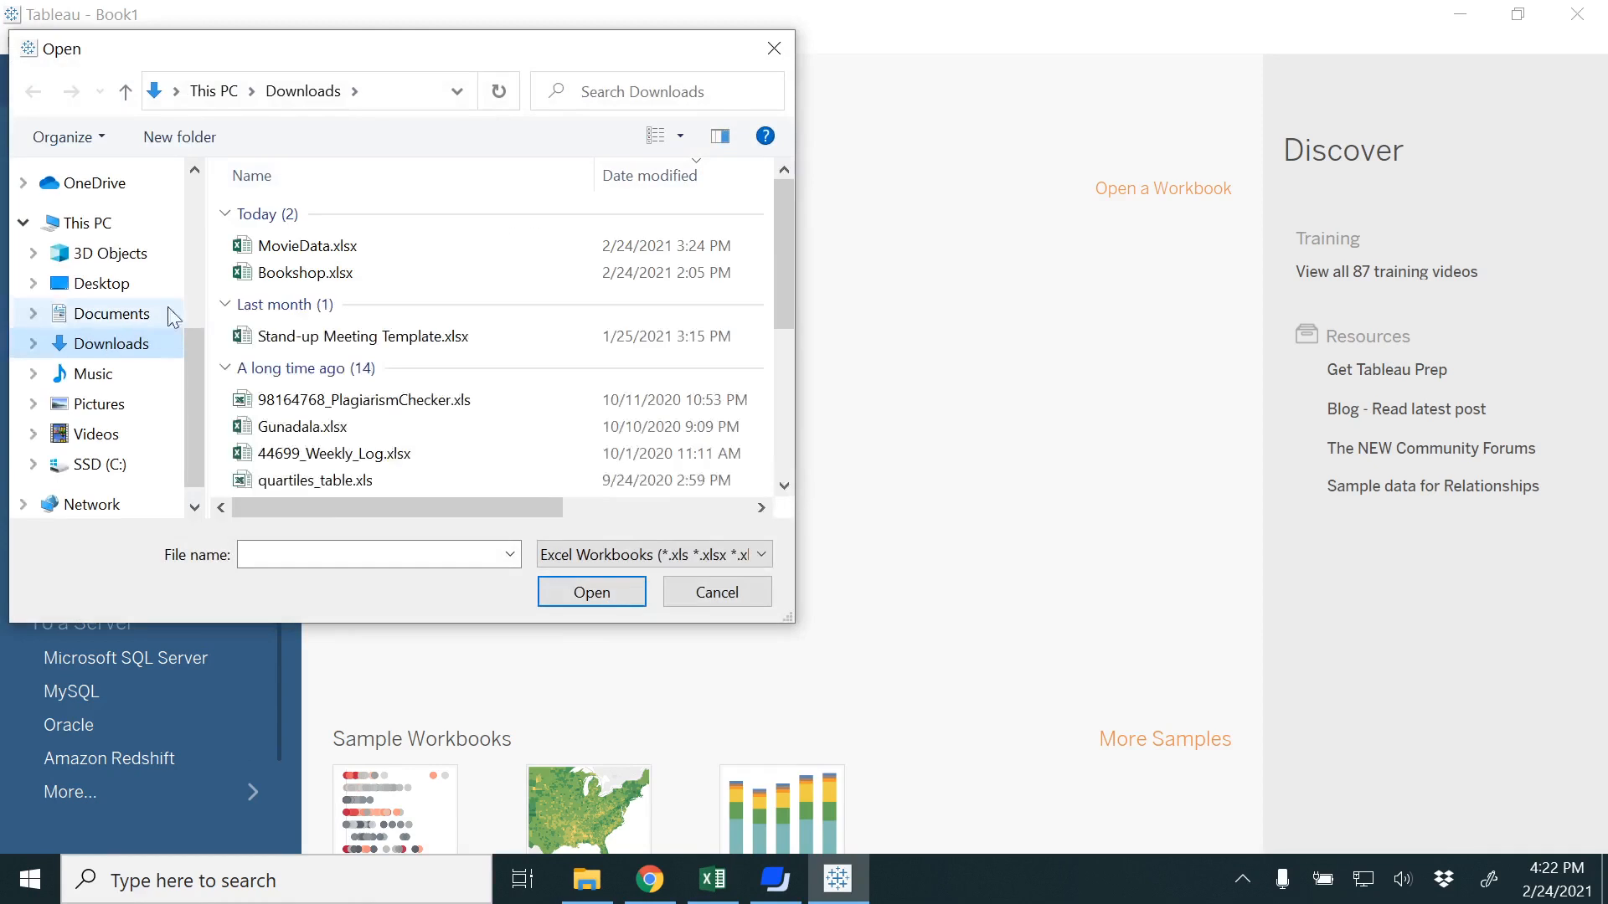
# Connect to the MovieData.xlsx workbook, add the Movies sheet to the canvas and open it for joining
pyautogui.click(584, 591)
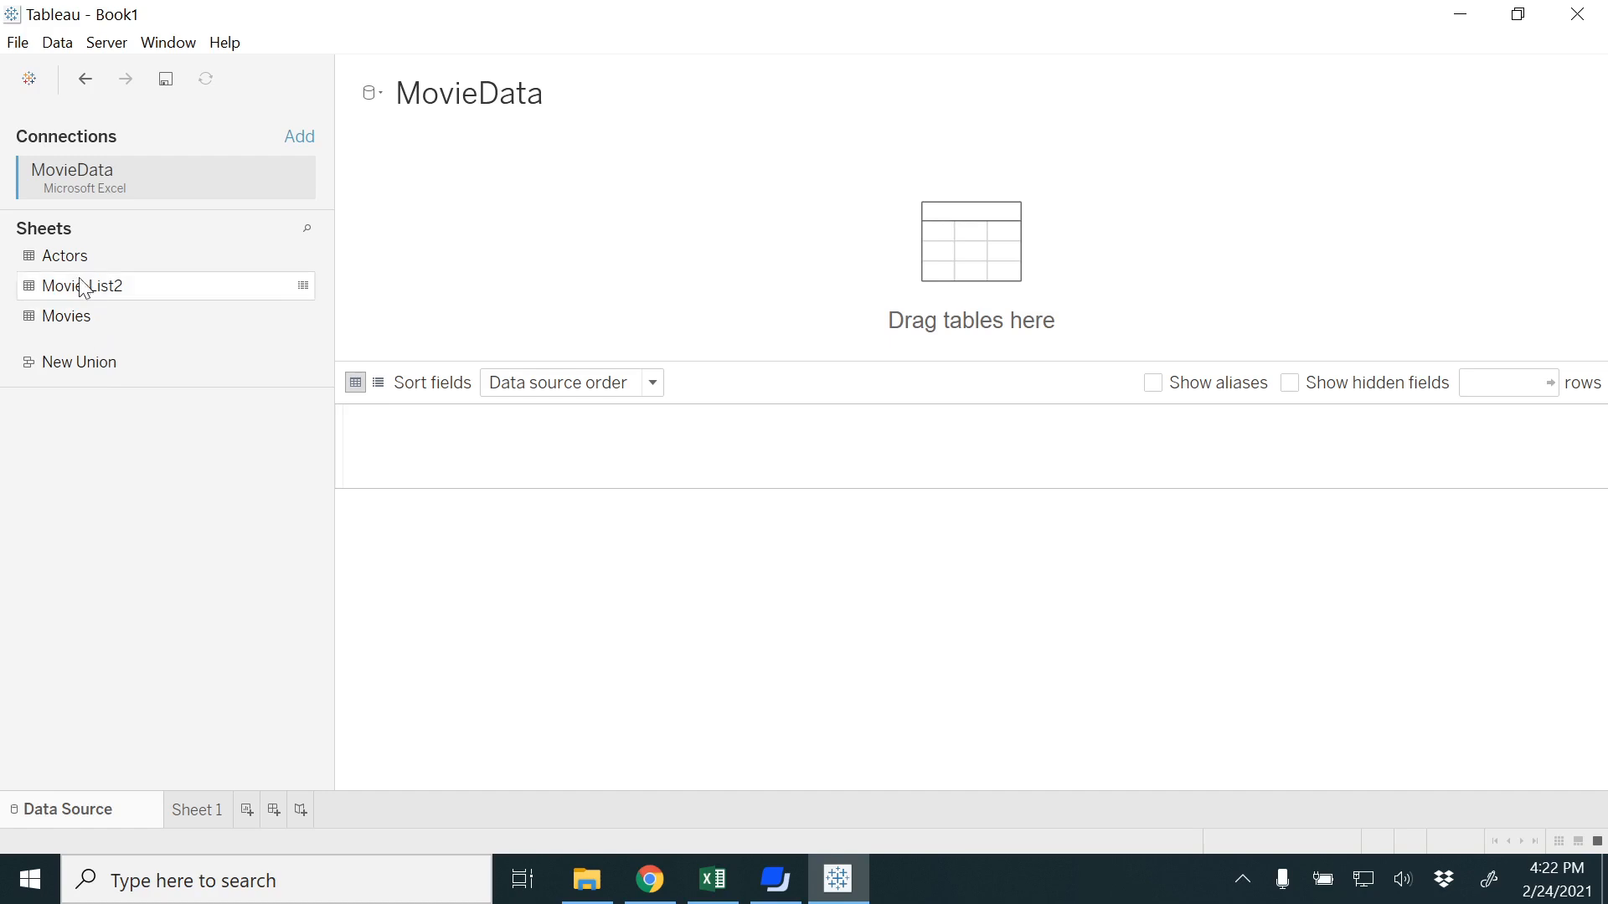
pyautogui.moveTo(57, 326); pyautogui.dragTo(474, 258)
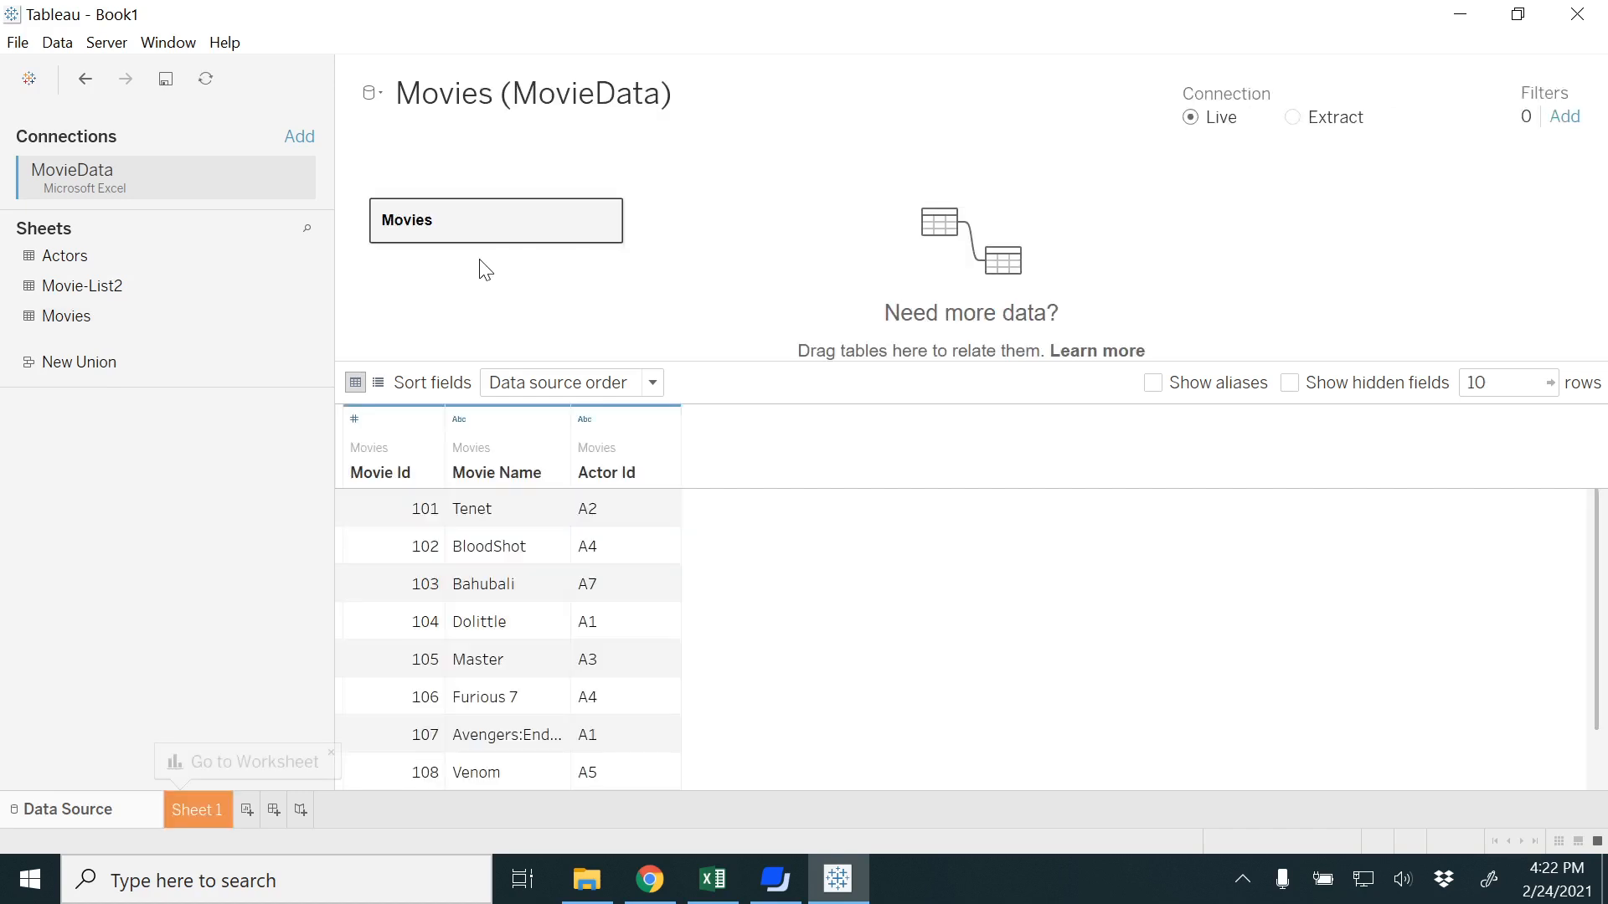
pyautogui.doubleClick(465, 225)
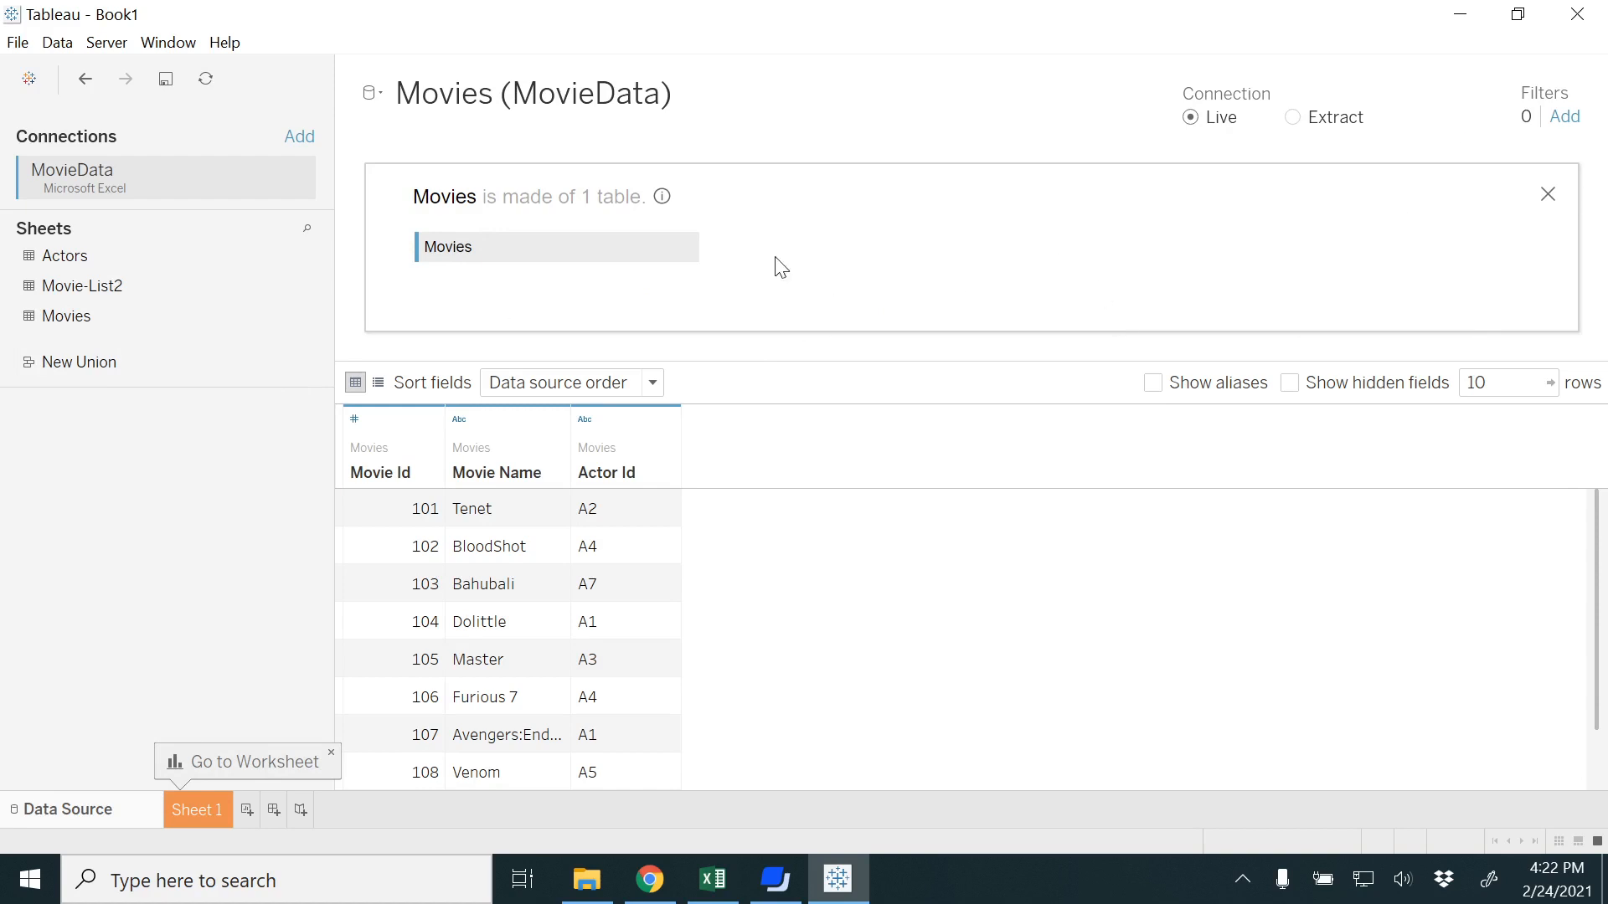
# Join the Actors sheet to the Movies table and open the join's settings
pyautogui.moveTo(69, 268); pyautogui.dragTo(994, 243)
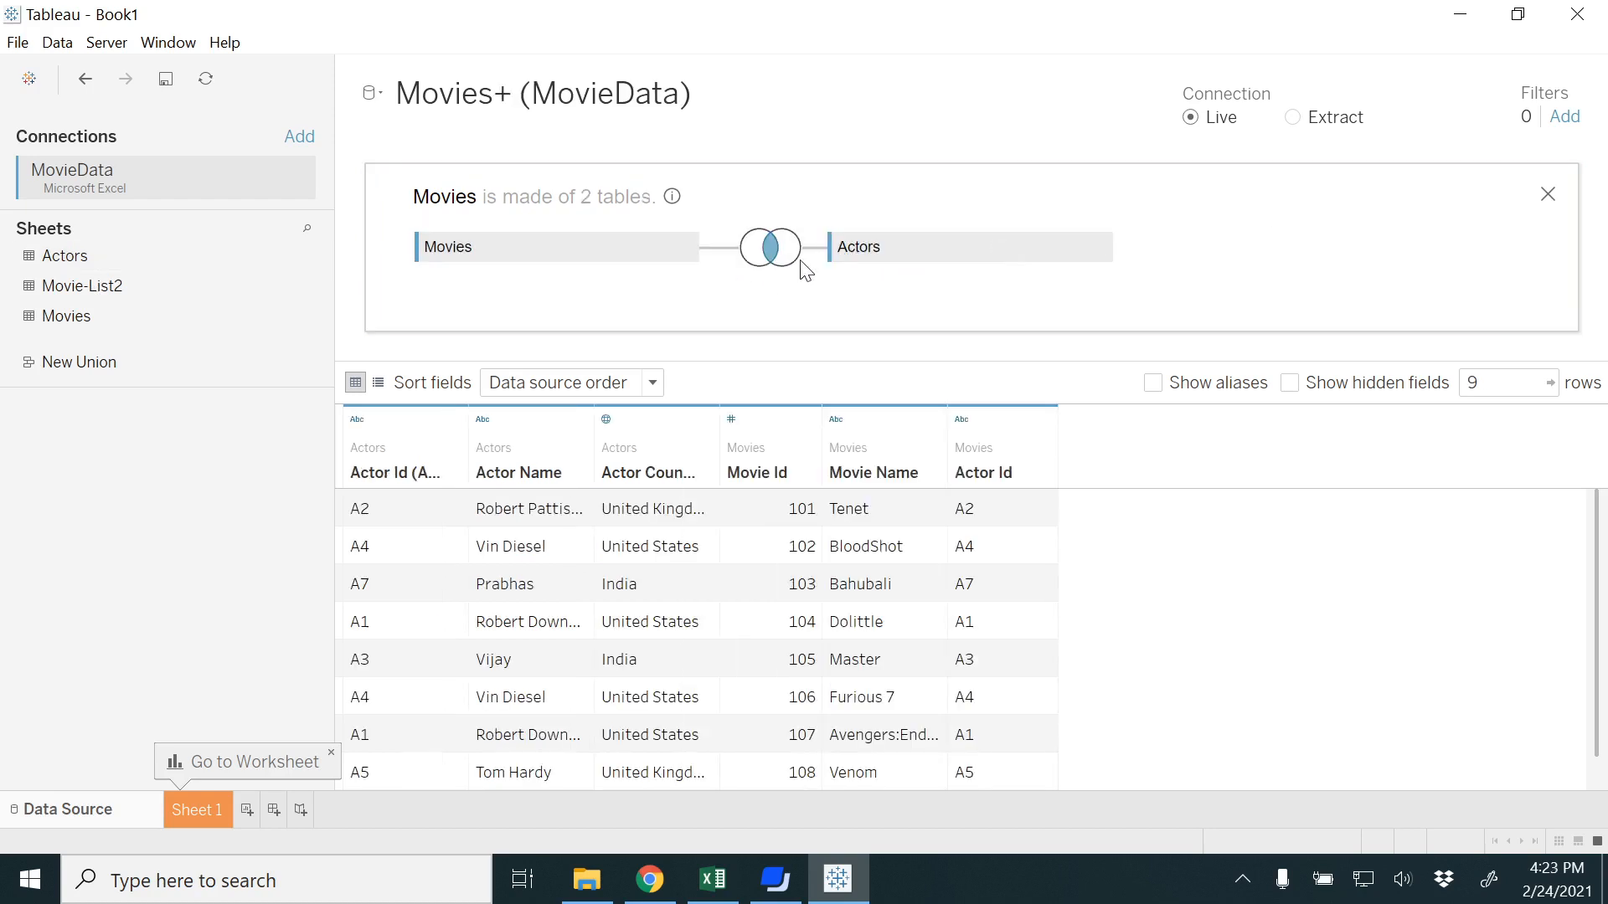
pyautogui.moveTo(805, 270)
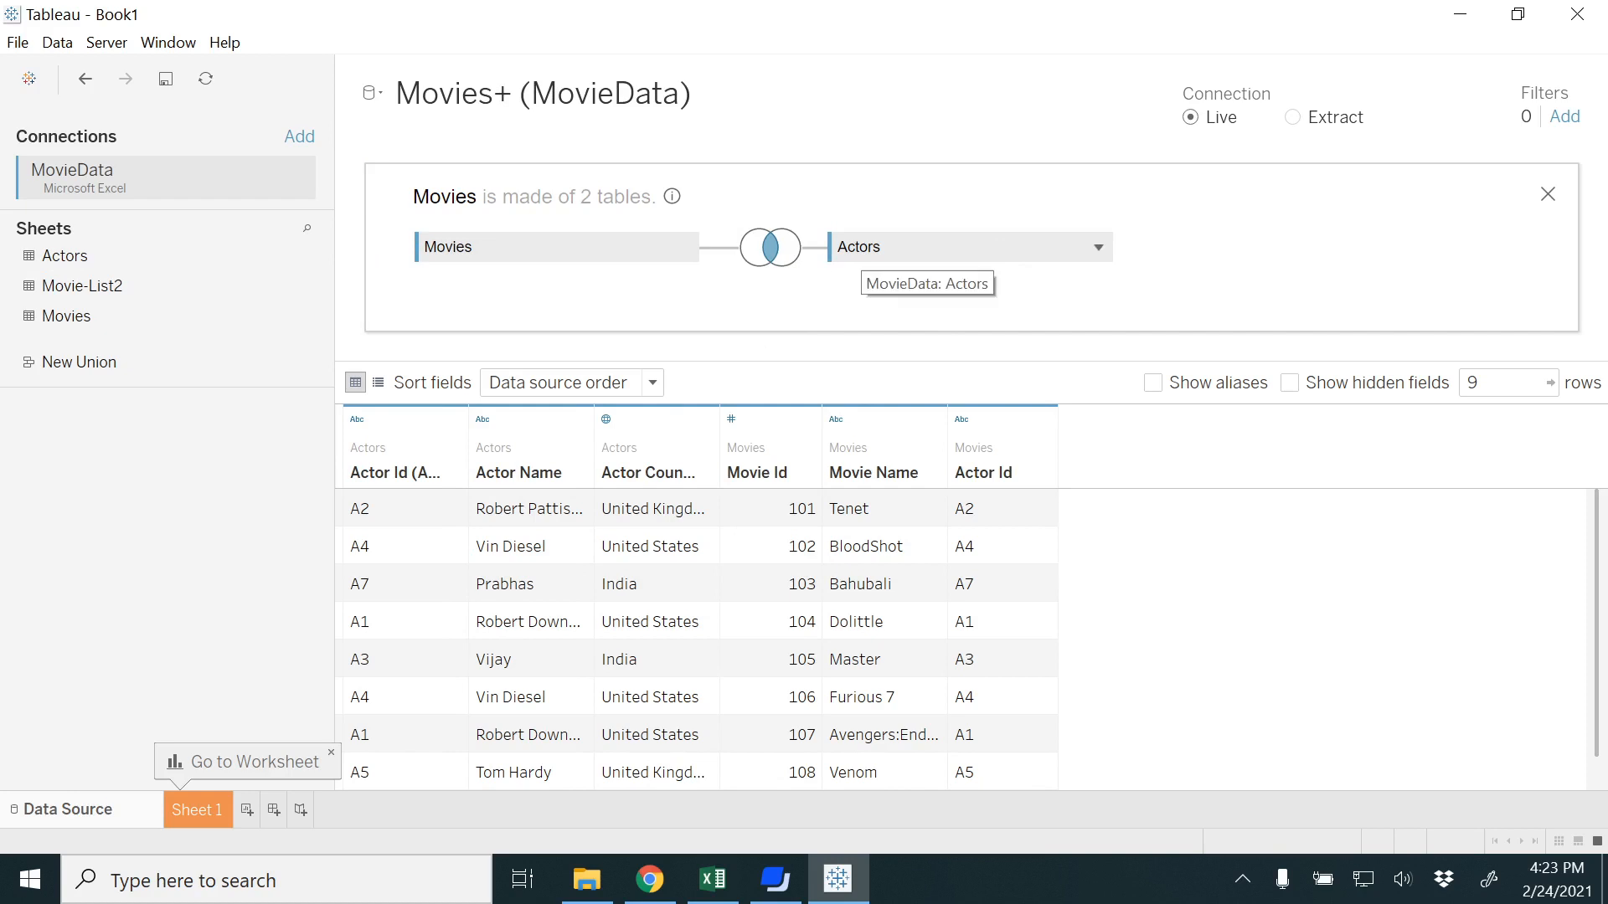
pyautogui.click(776, 265)
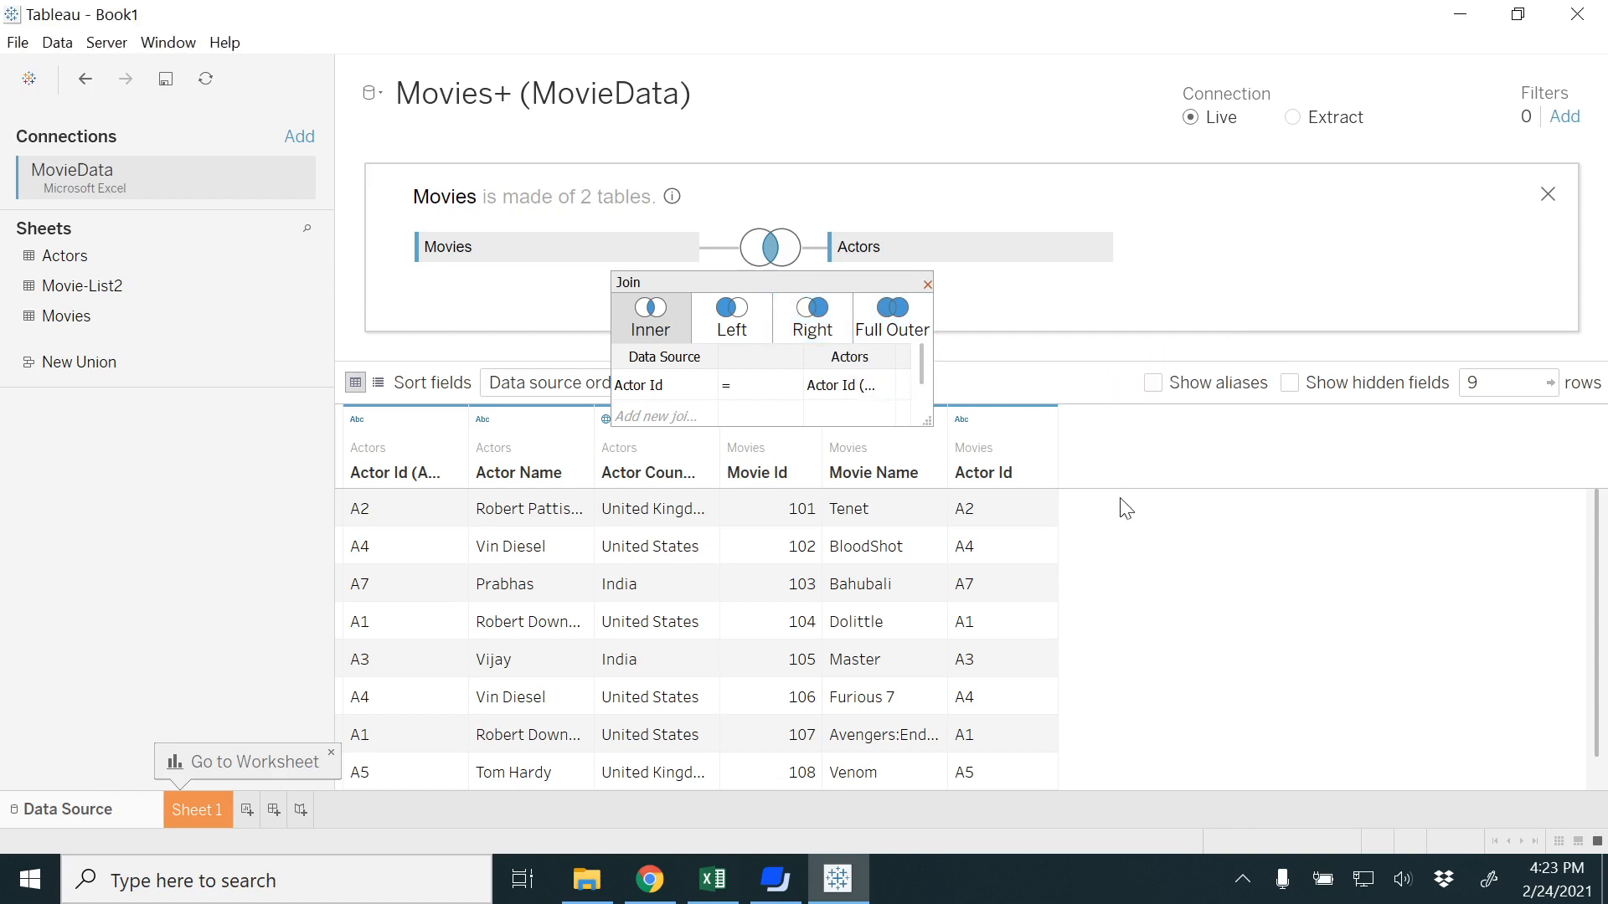
# Switch to Excel and copy the whole Actors table onto the Movies sheet, starting at cell E1
pyautogui.click(713, 880)
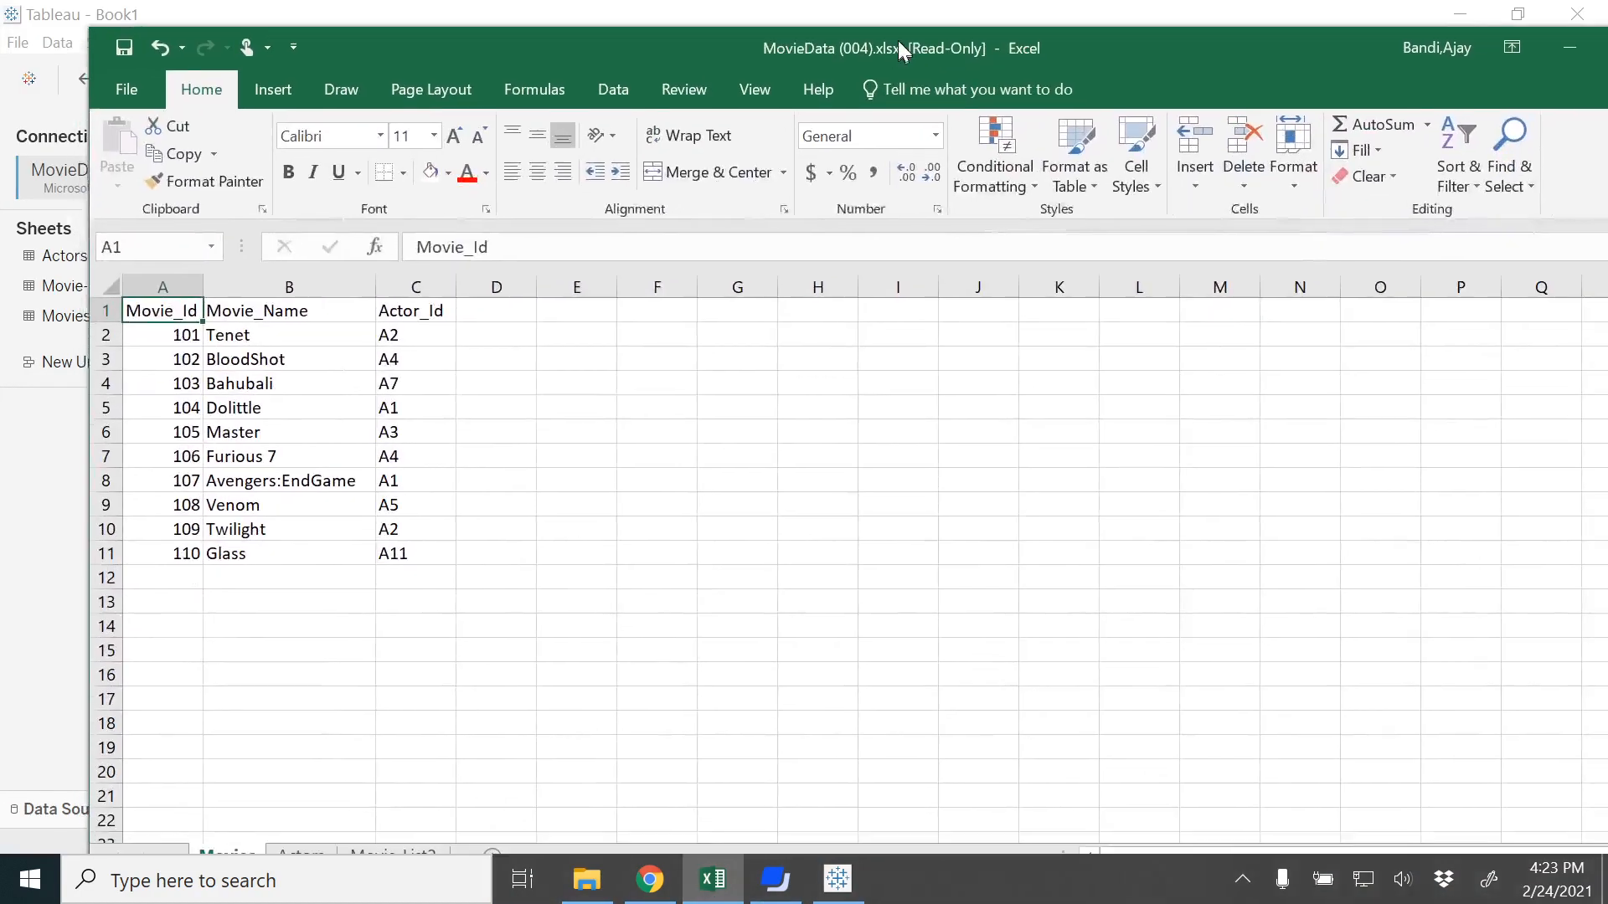
pyautogui.moveTo(898, 40); pyautogui.dragTo(853, 2)
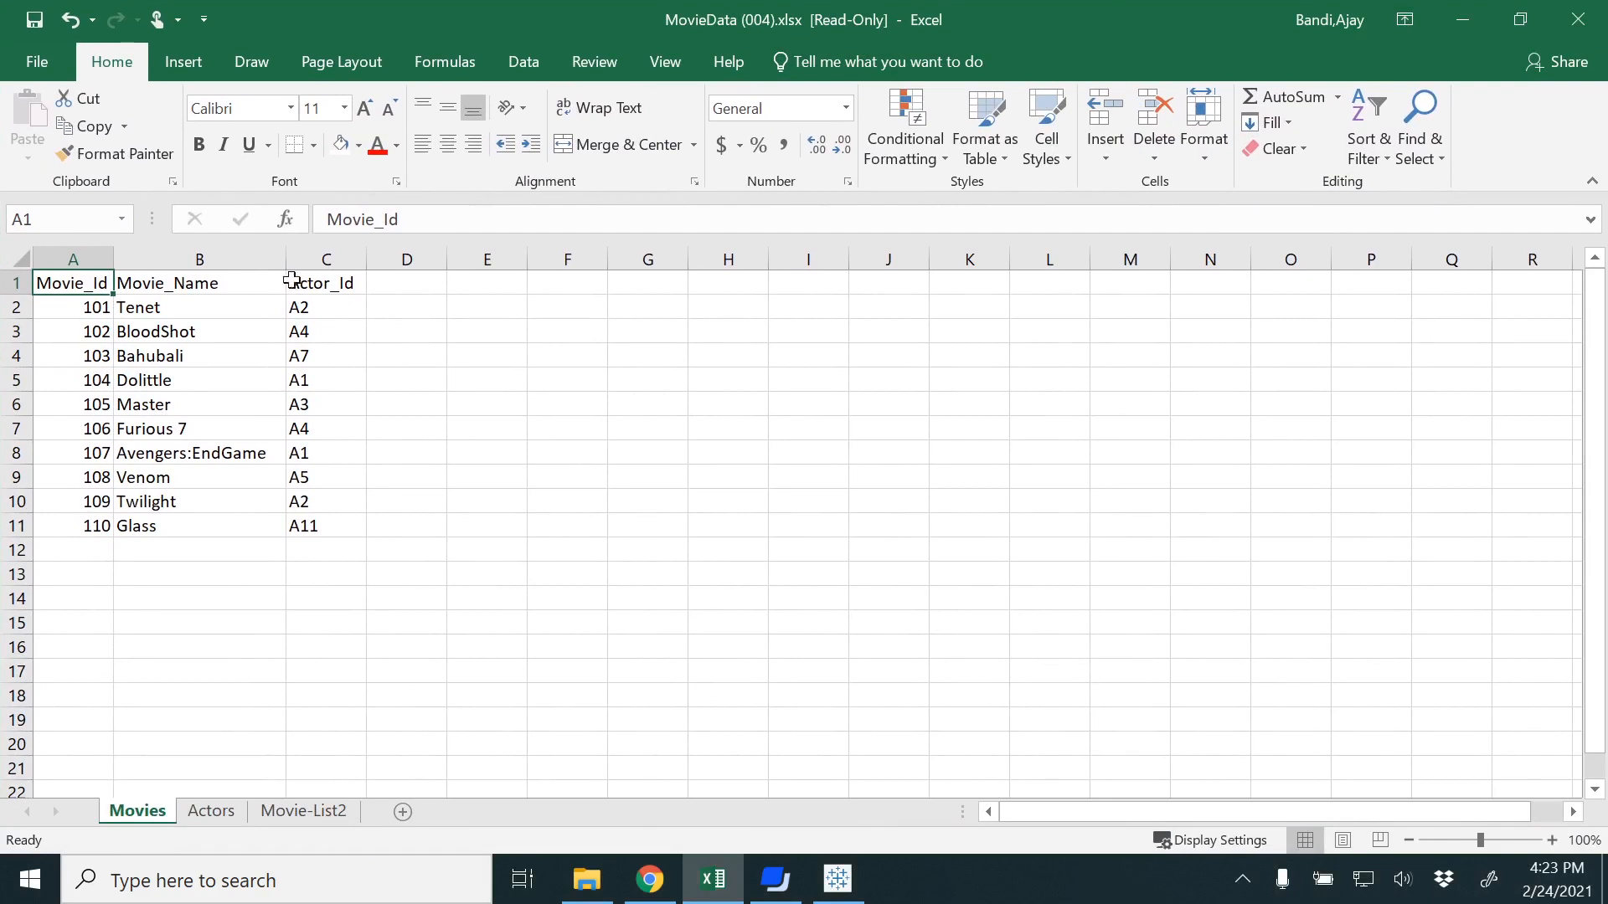
pyautogui.click(210, 811)
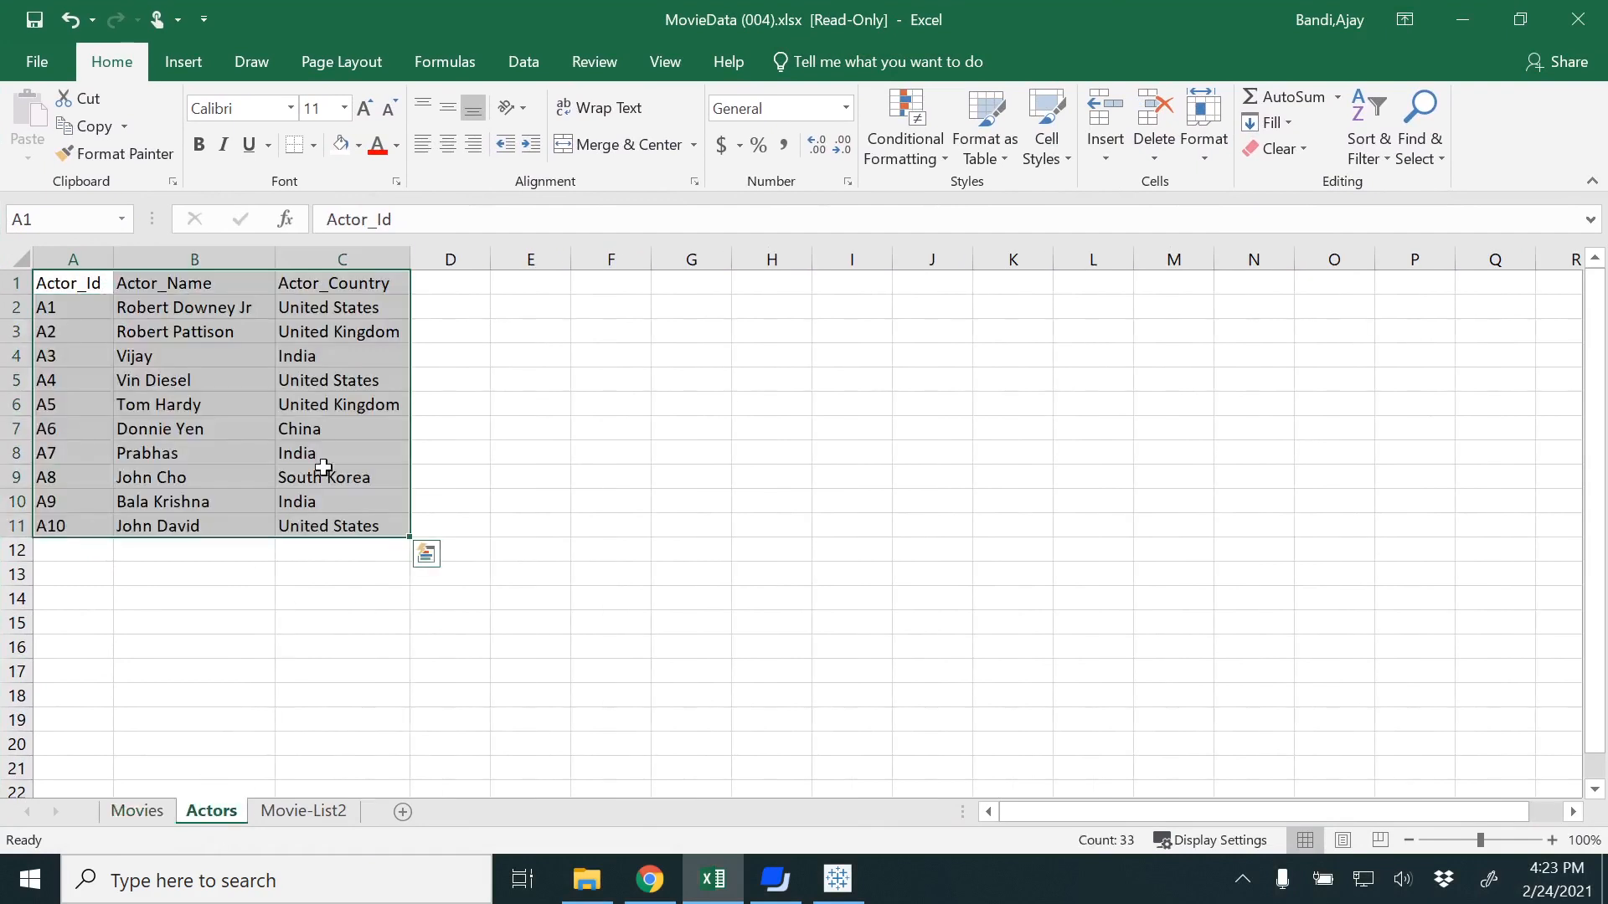
pyautogui.rightClick(179, 394)
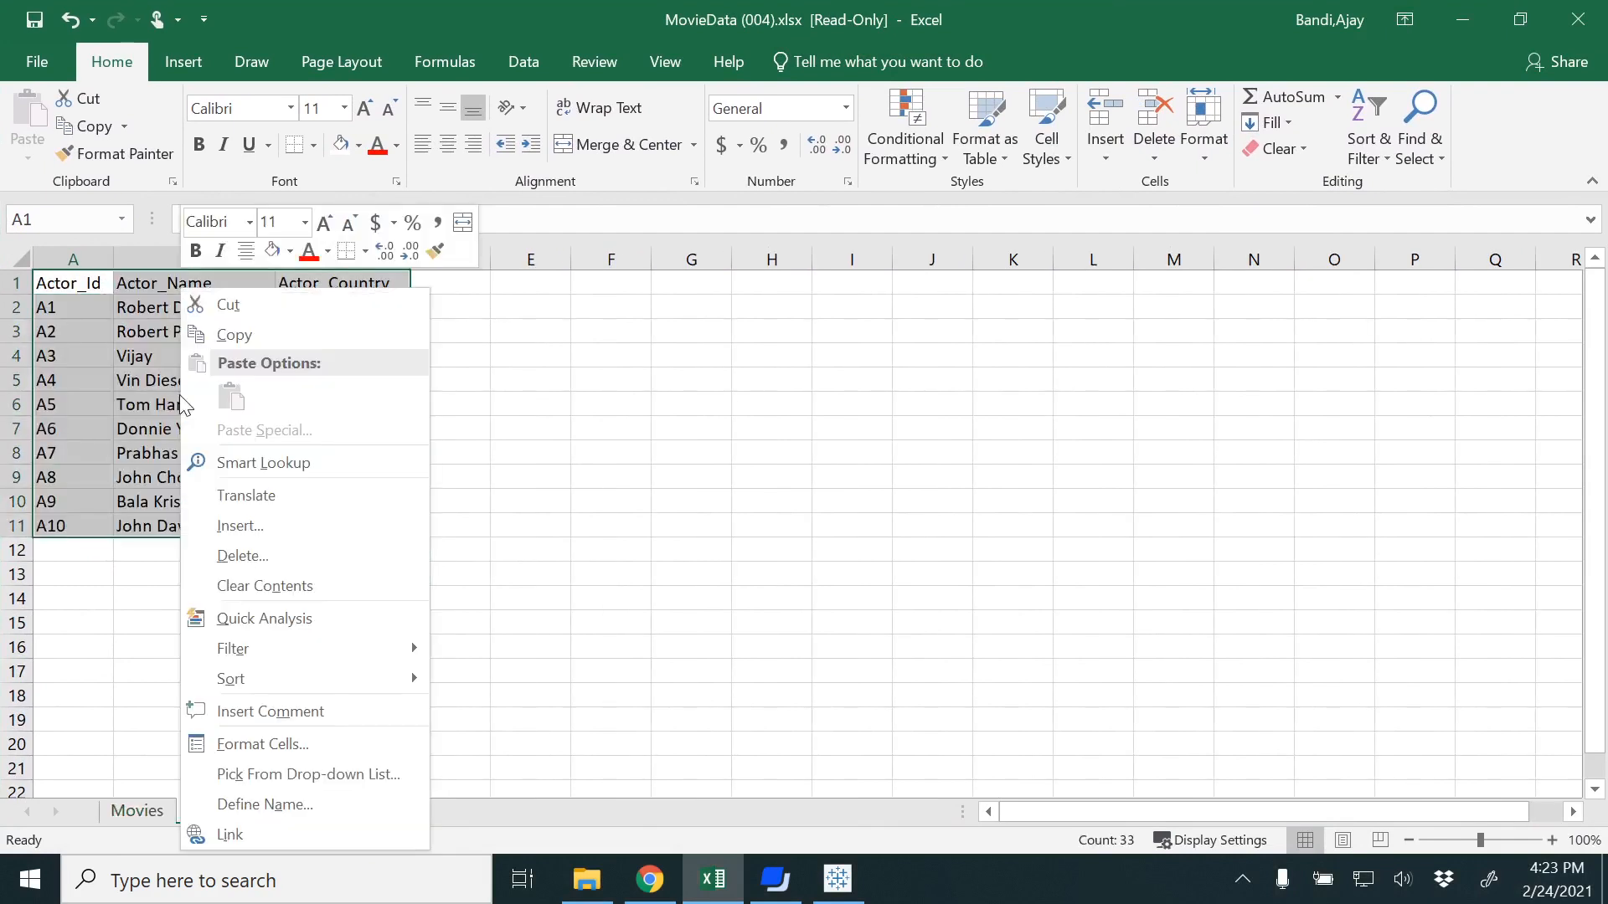
pyautogui.click(234, 334)
pyautogui.click(162, 812)
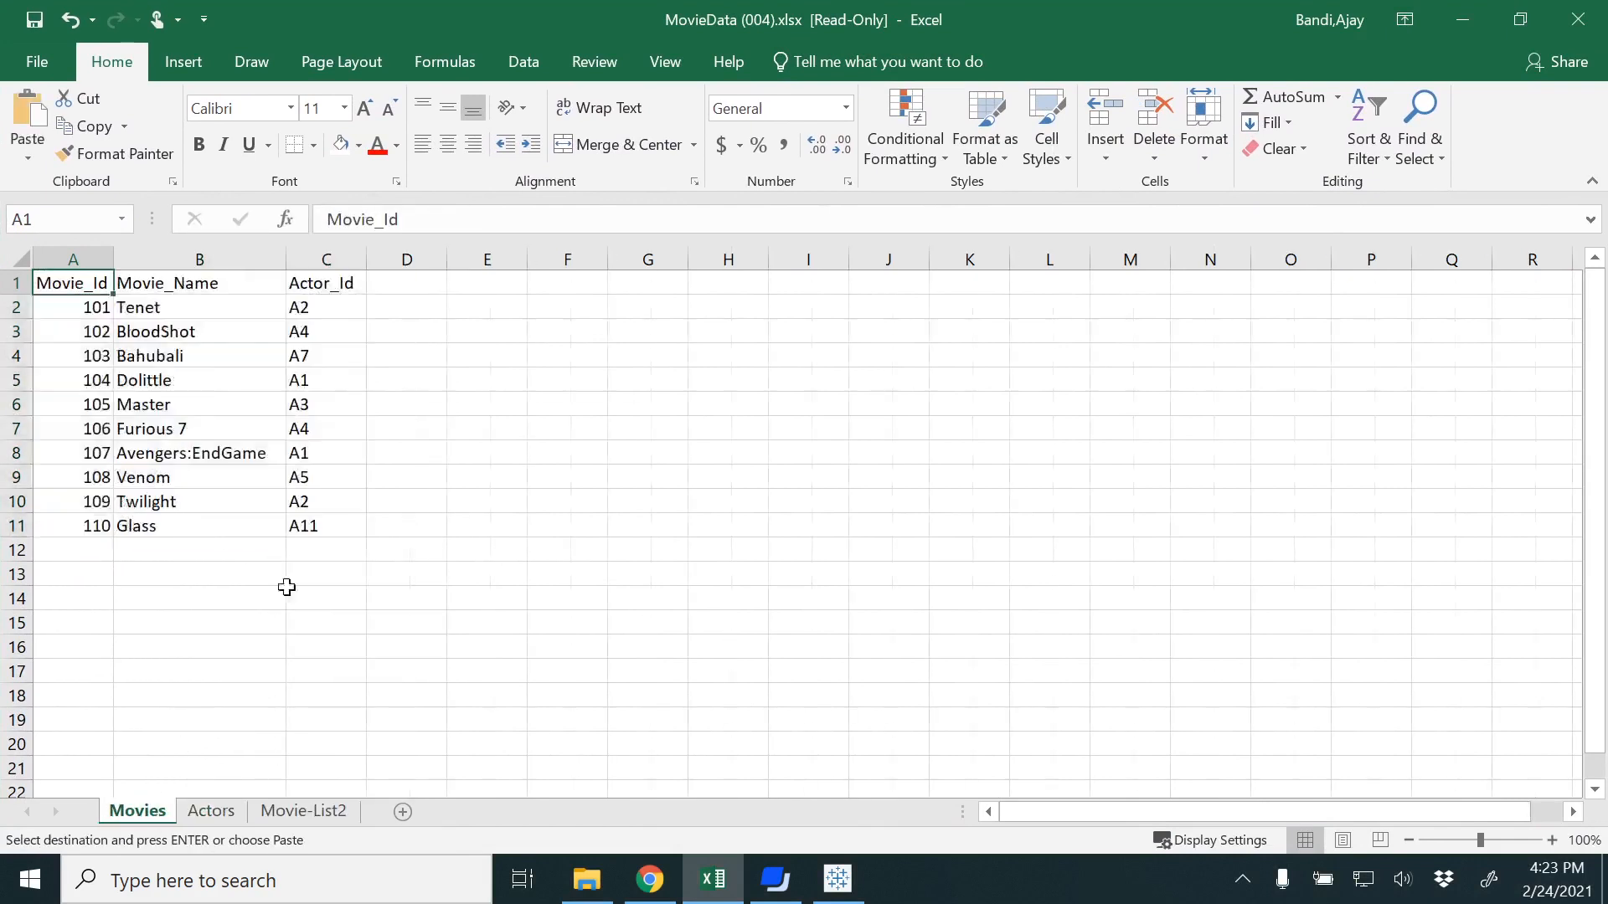
pyautogui.click(505, 291)
pyautogui.hotkey('ctrl', 'v')
# Autofit the widths of columns F and G to the copied actor names and countries
pyautogui.doubleClick(689, 259)
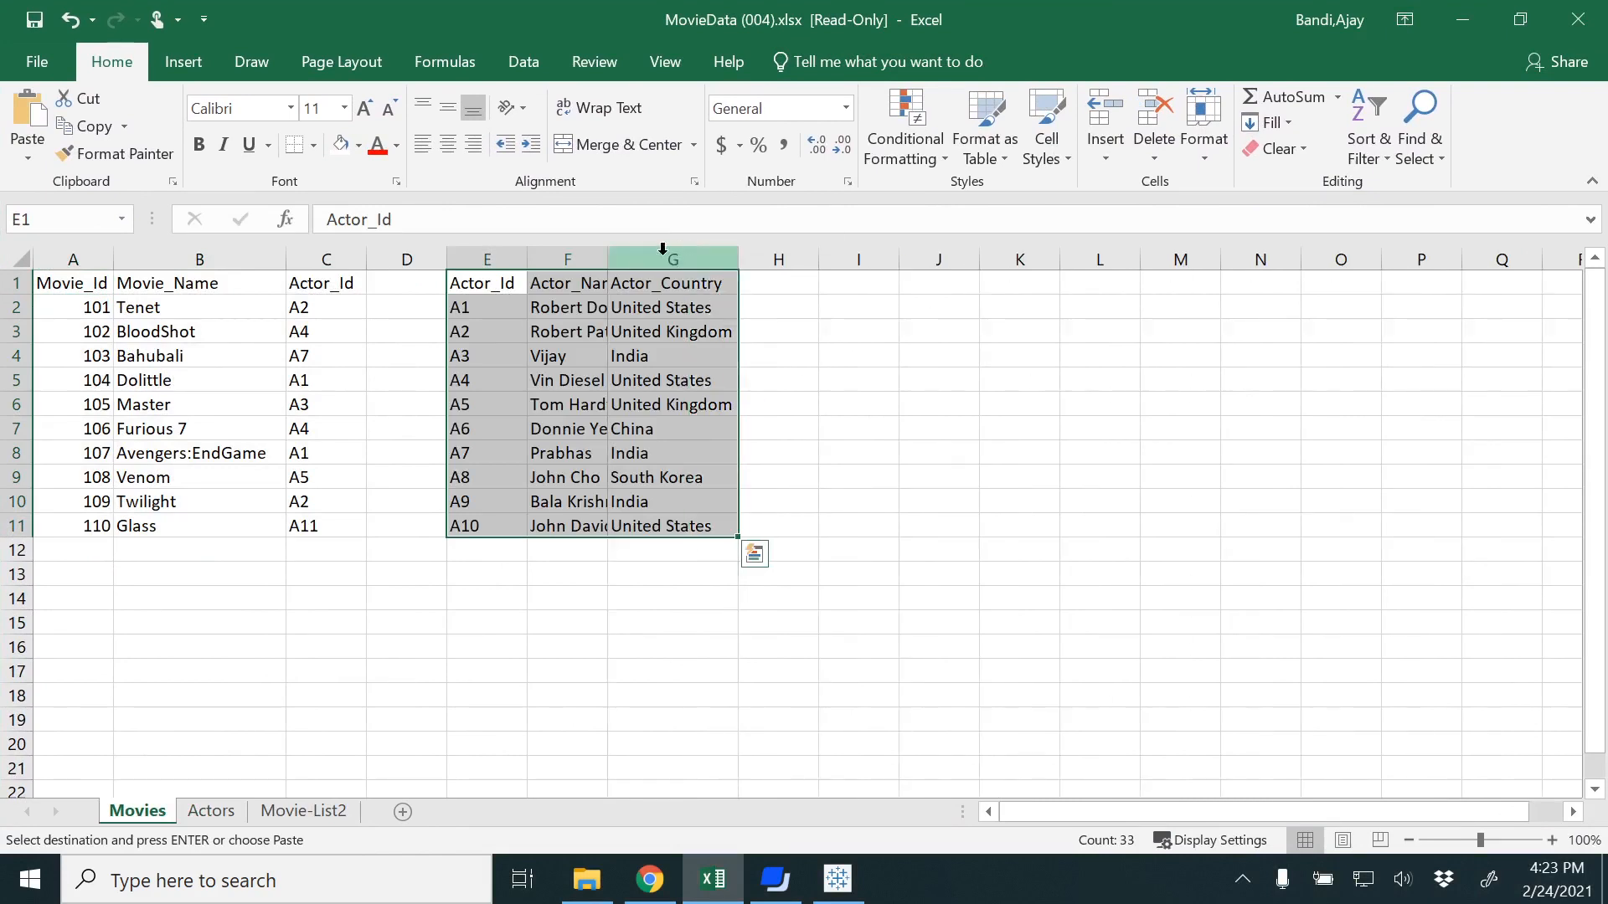
pyautogui.doubleClick(608, 259)
pyautogui.click(886, 359)
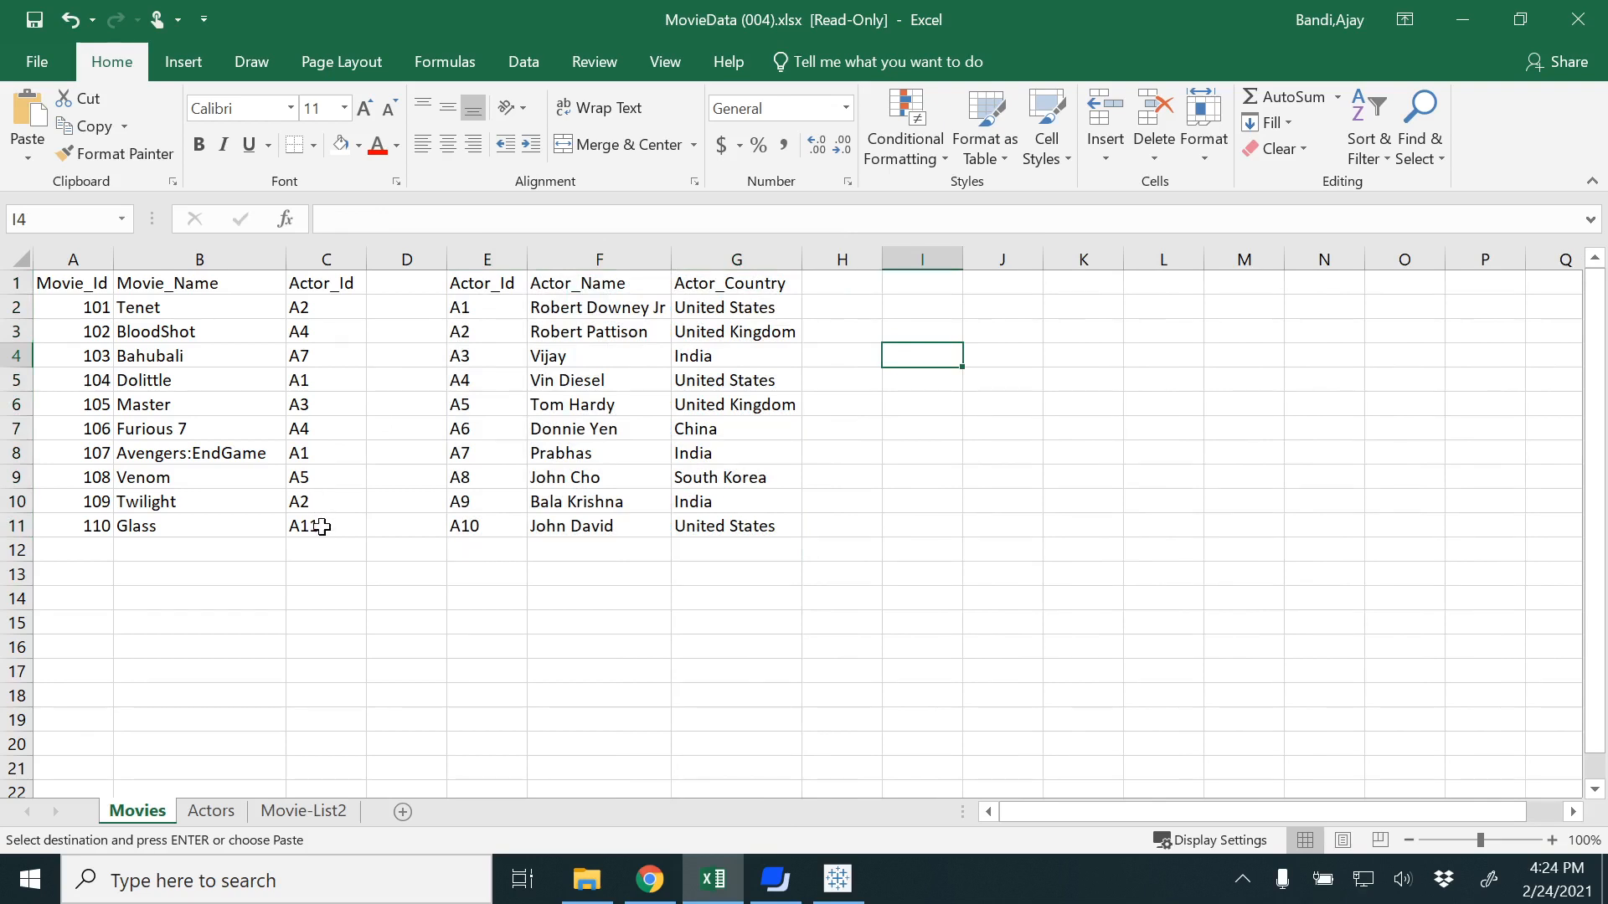
# Compare the two Actor_Id columns and fill the unmatched IDs in E7, E9:E11 and C11 with yellow
pyautogui.moveTo(318, 308); pyautogui.dragTo(318, 355)
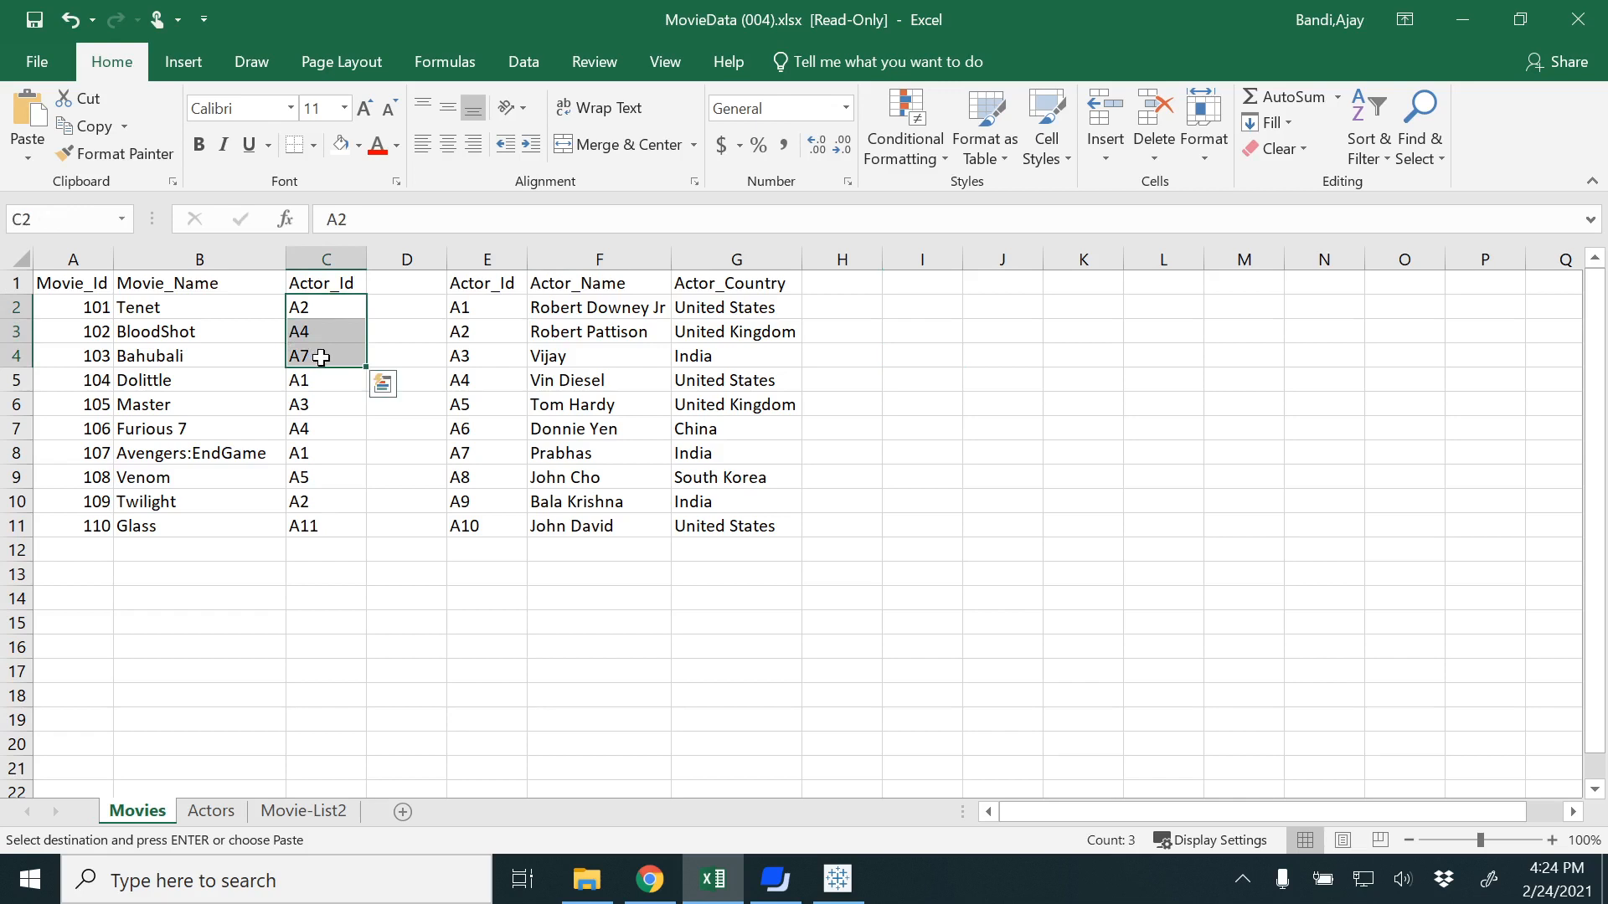
pyautogui.click(326, 381)
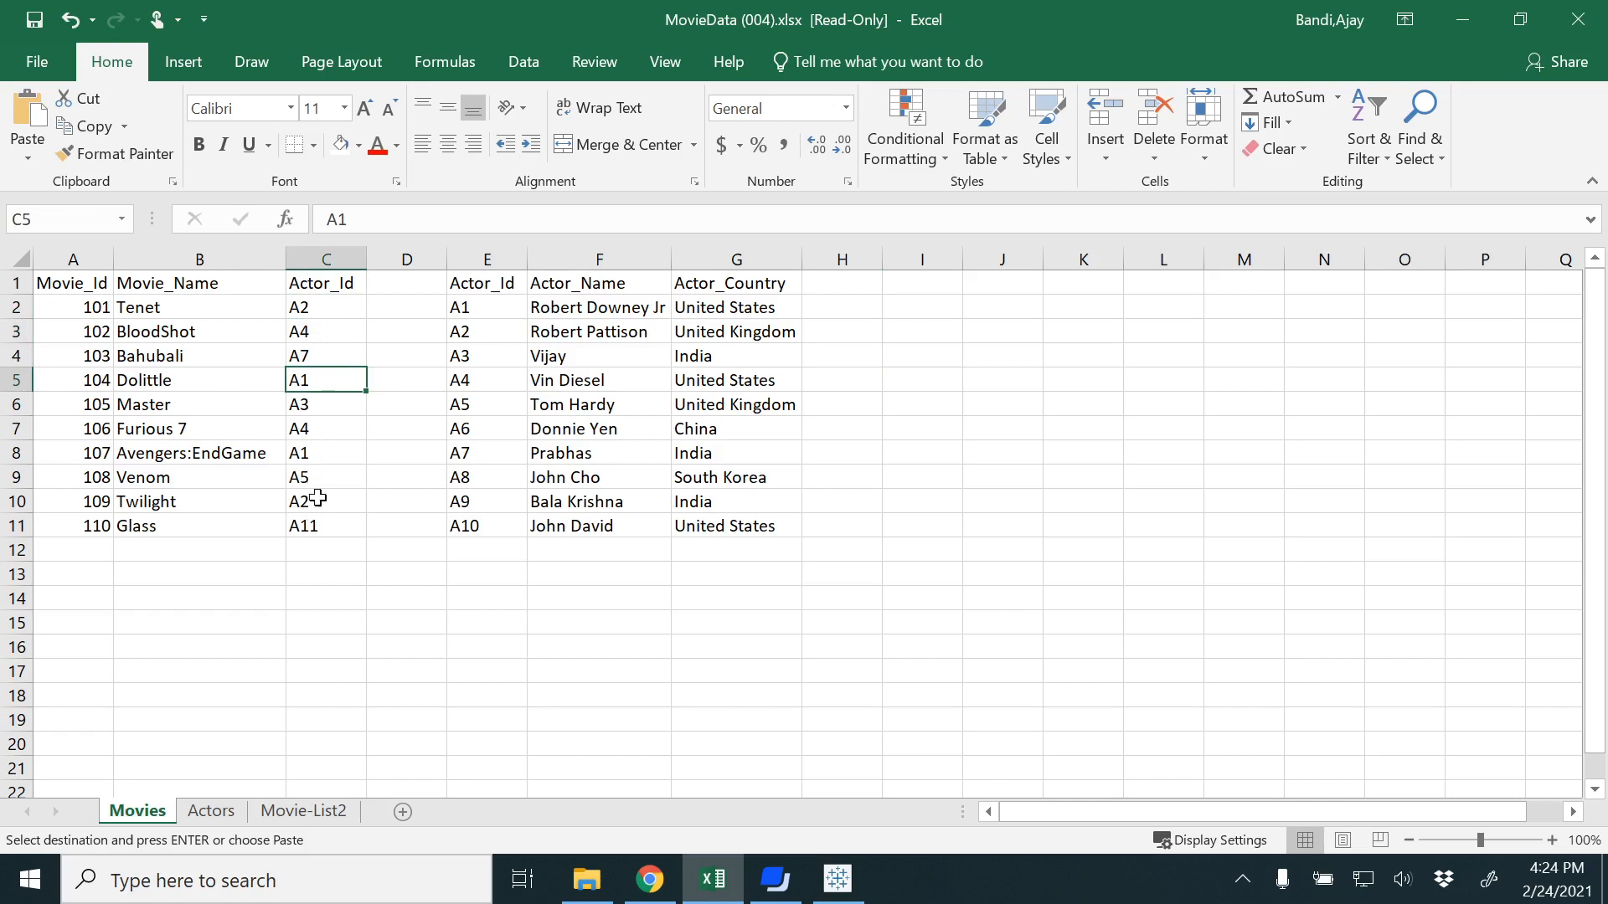
pyautogui.click(460, 426)
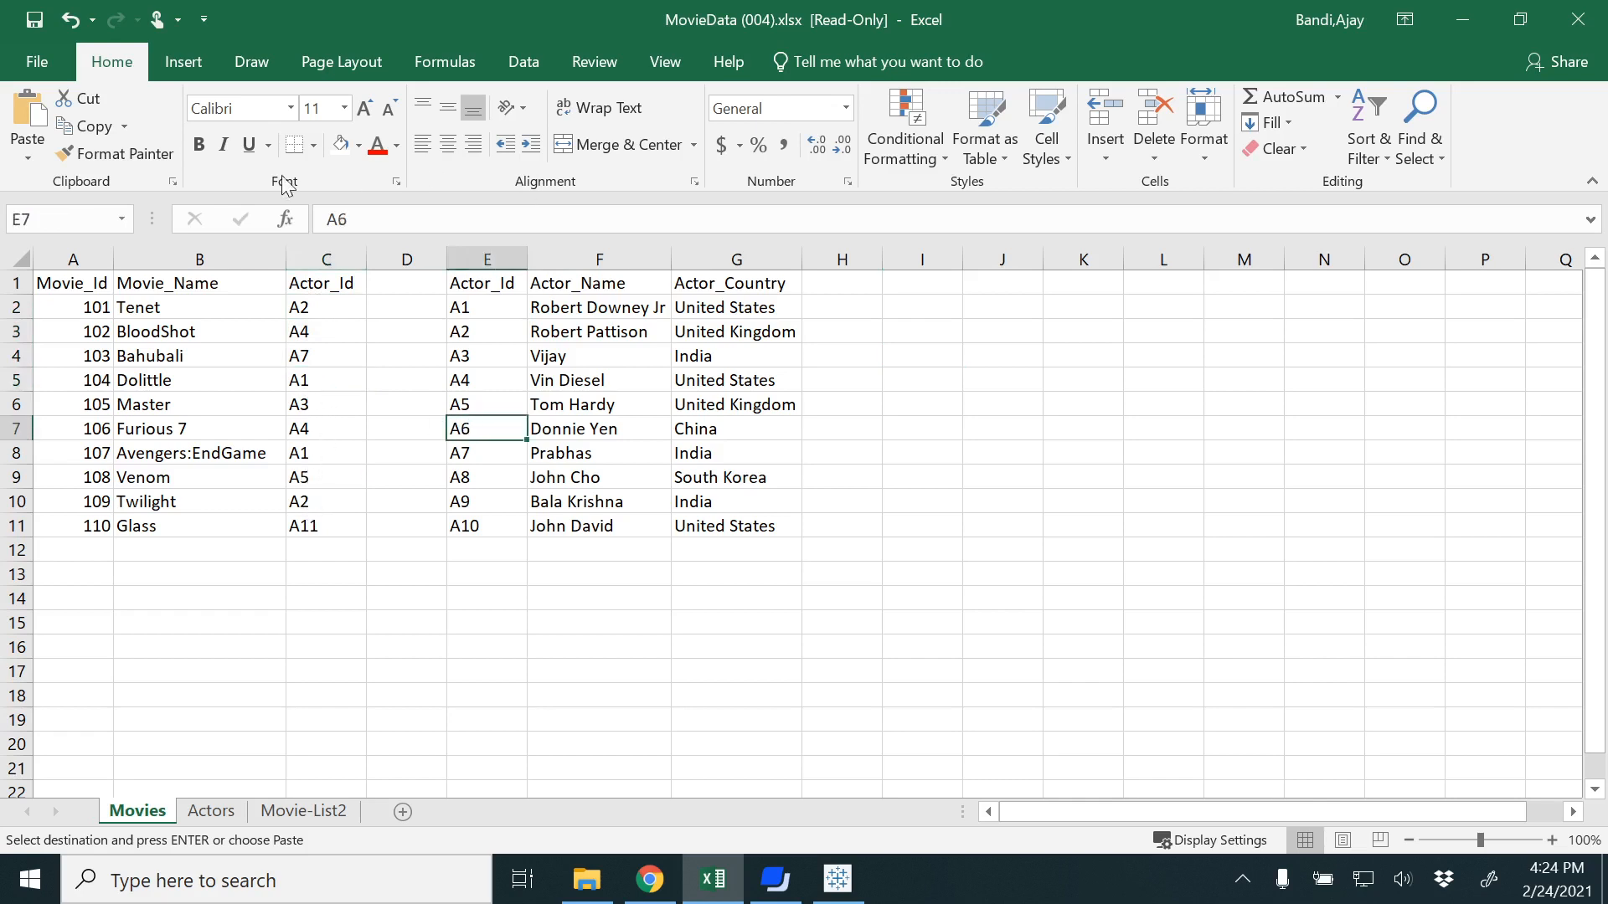
pyautogui.click(358, 148)
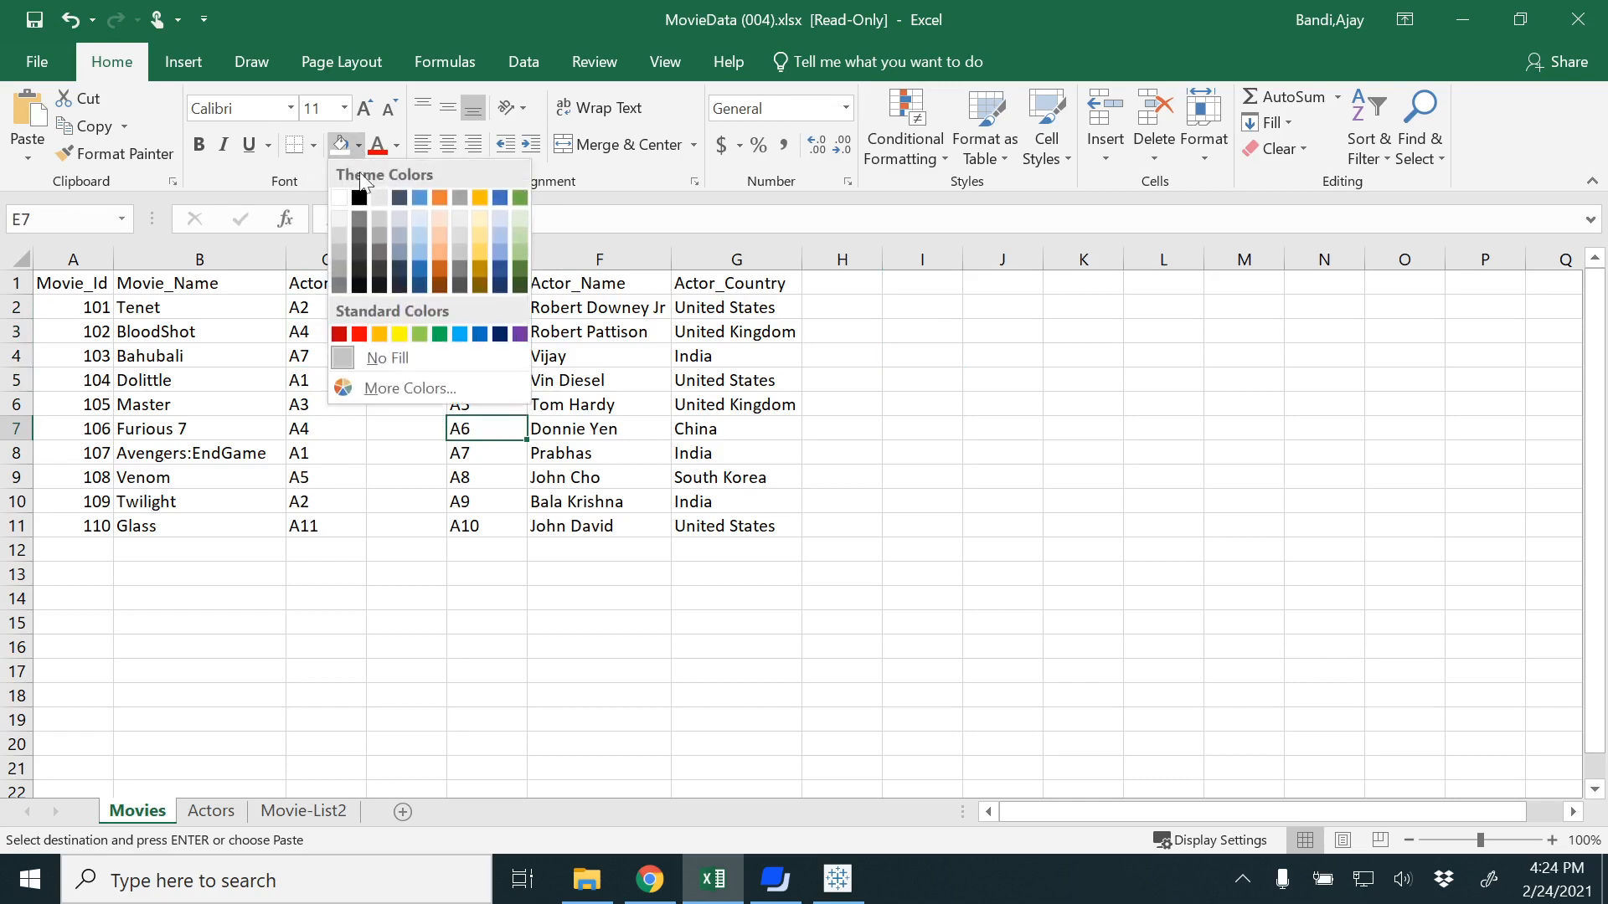
pyautogui.click(397, 333)
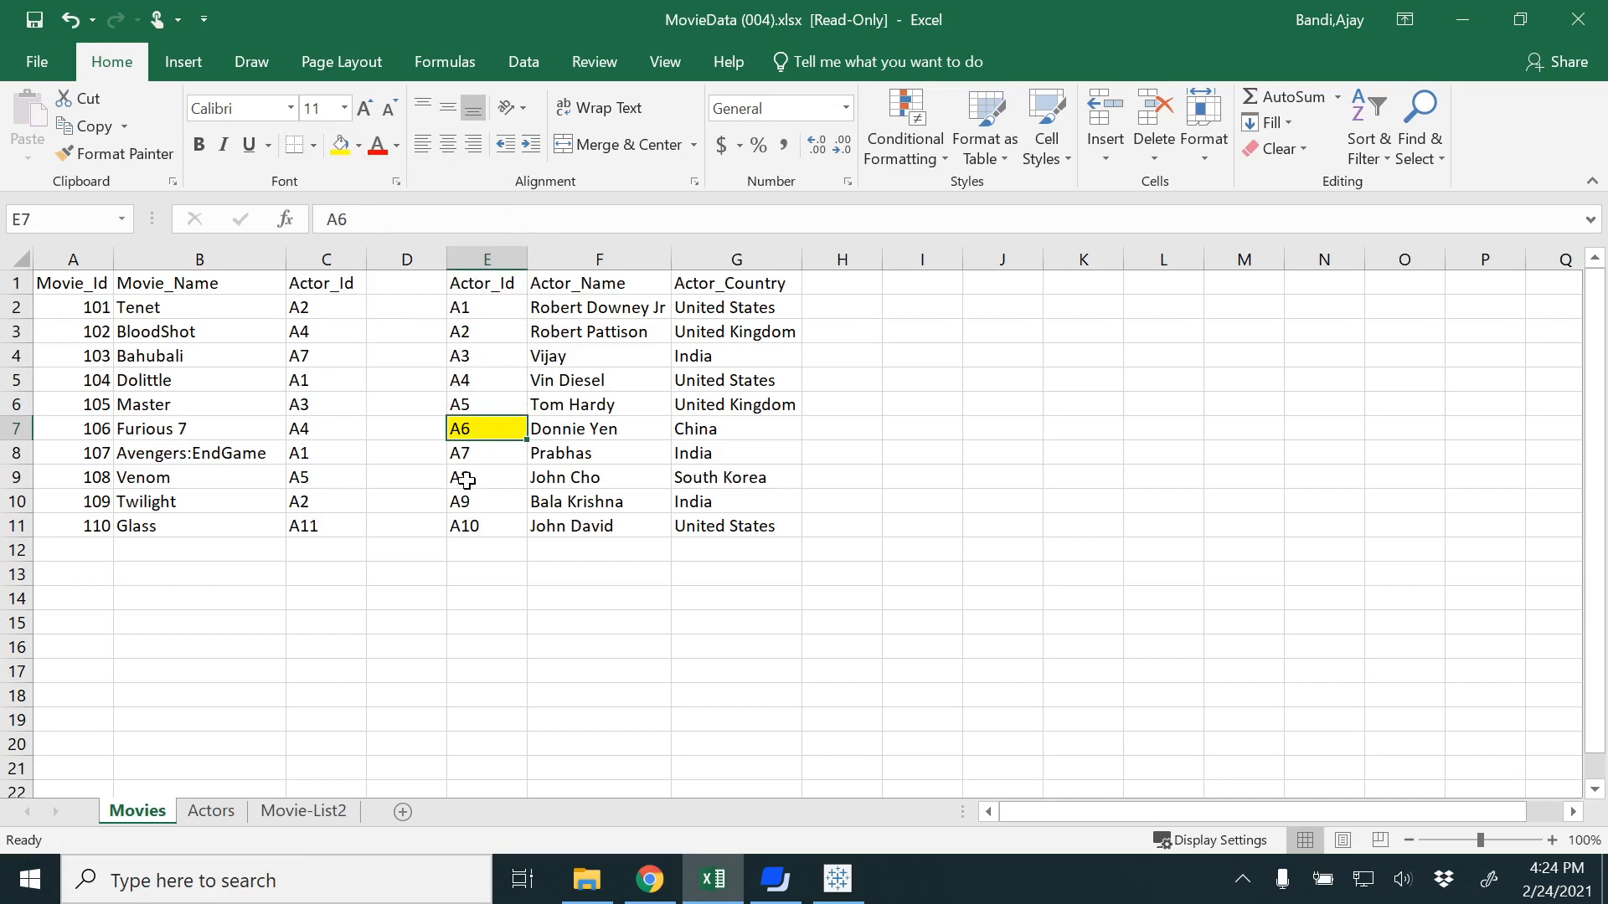
pyautogui.moveTo(467, 479); pyautogui.dragTo(469, 524)
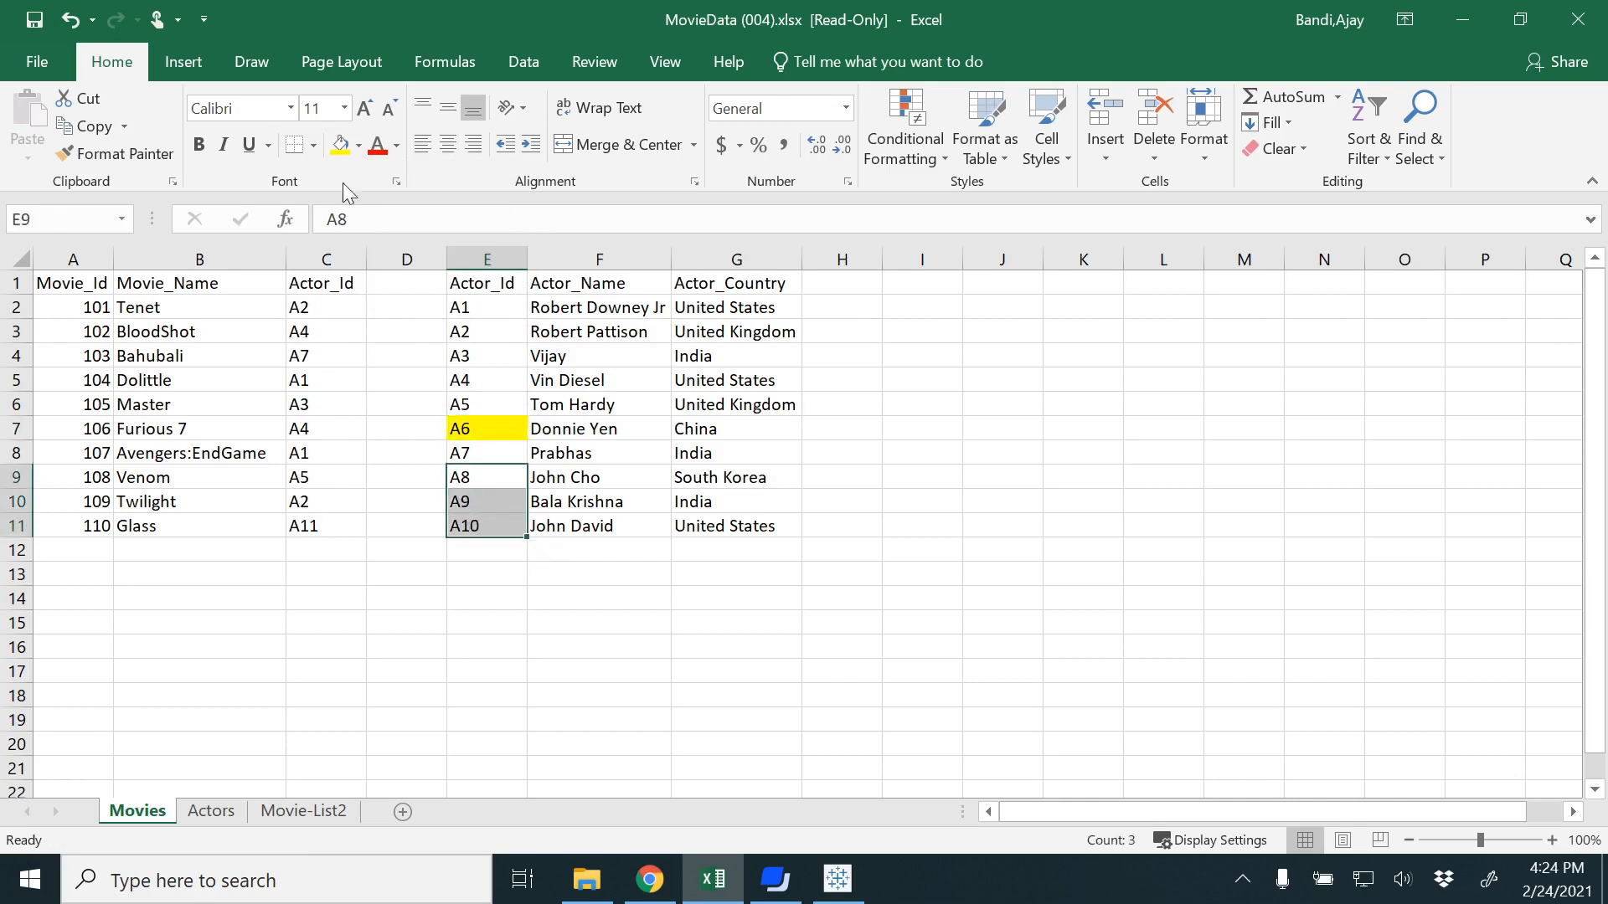
pyautogui.click(340, 145)
pyautogui.click(306, 525)
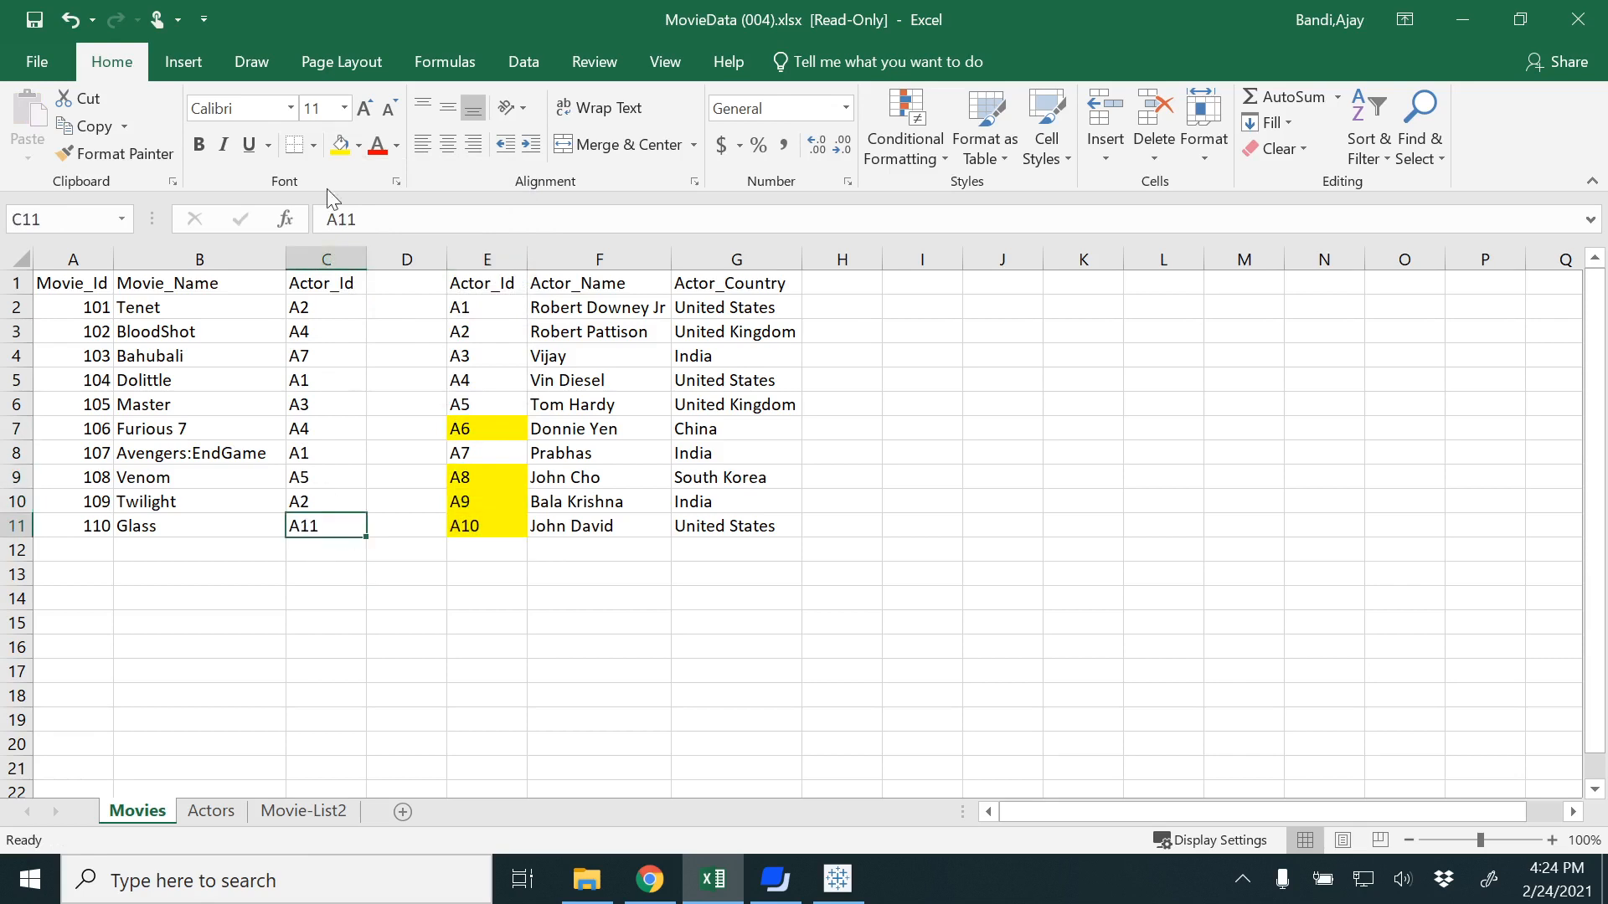
pyautogui.click(340, 145)
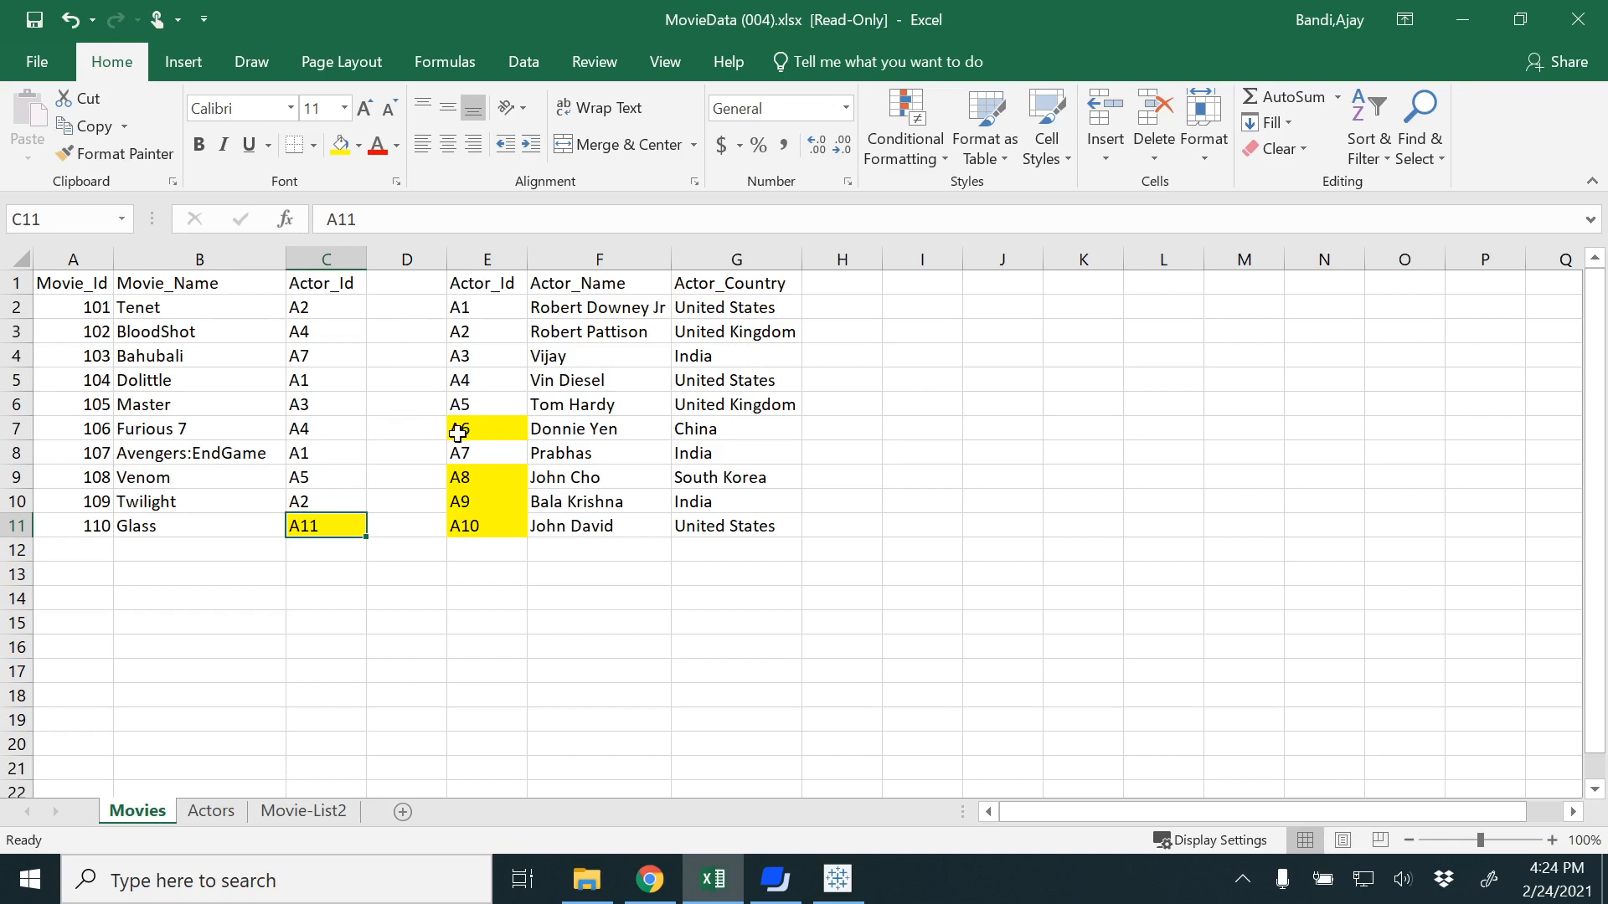
# Select the matching actor IDs in C2:C10 to review the rows an inner join keeps
pyautogui.click(76, 289)
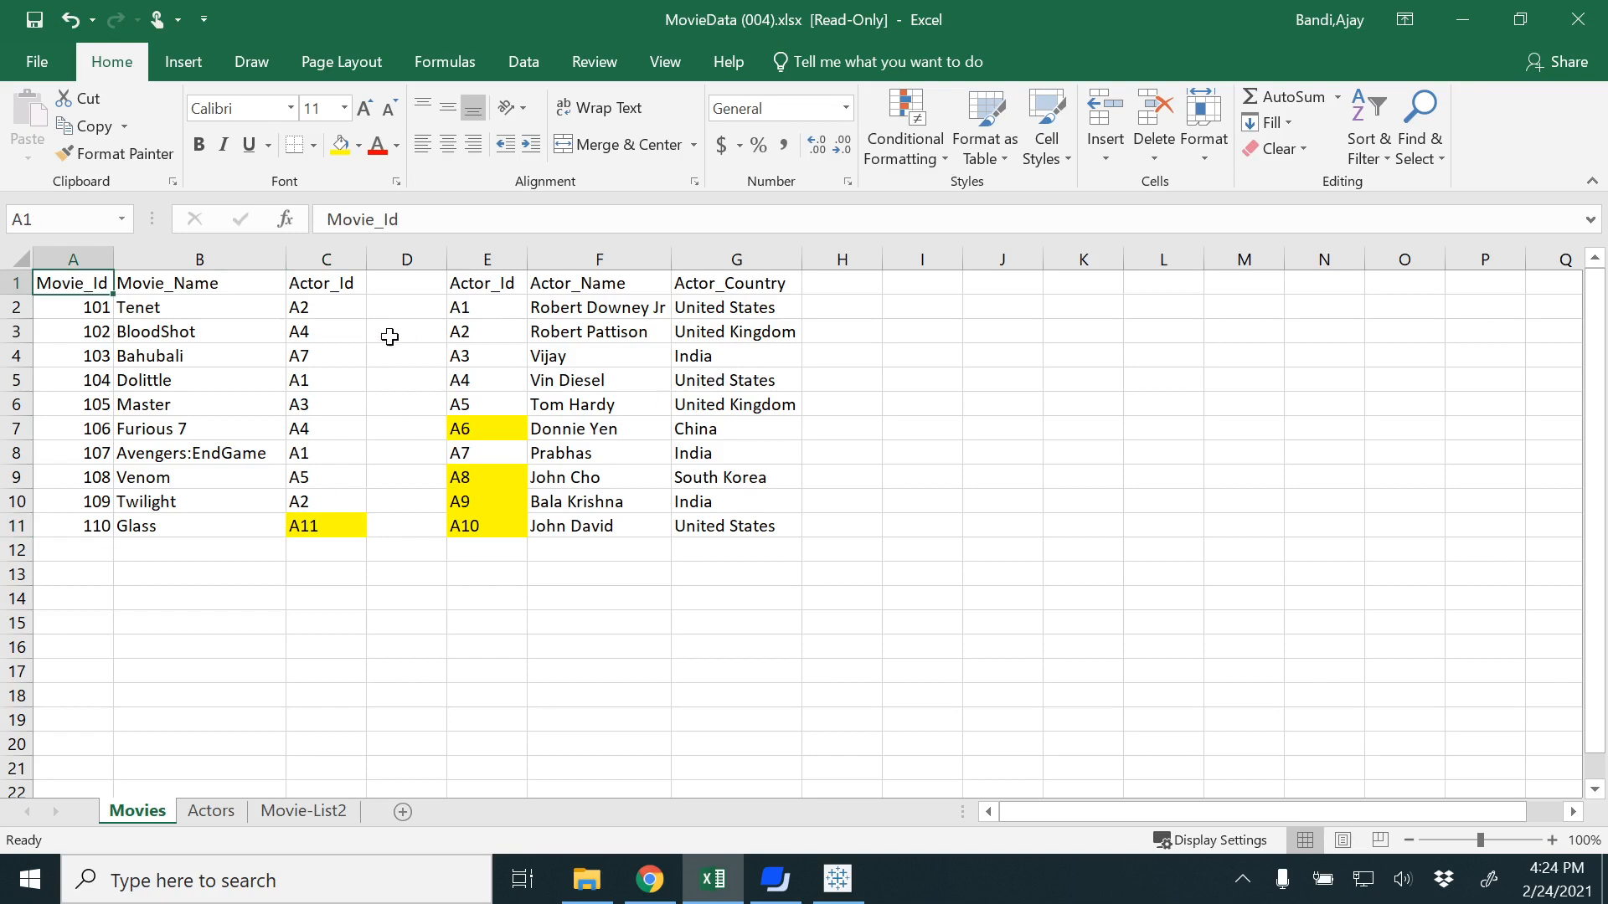
pyautogui.click(311, 317)
pyautogui.moveTo(310, 318); pyautogui.dragTo(307, 501)
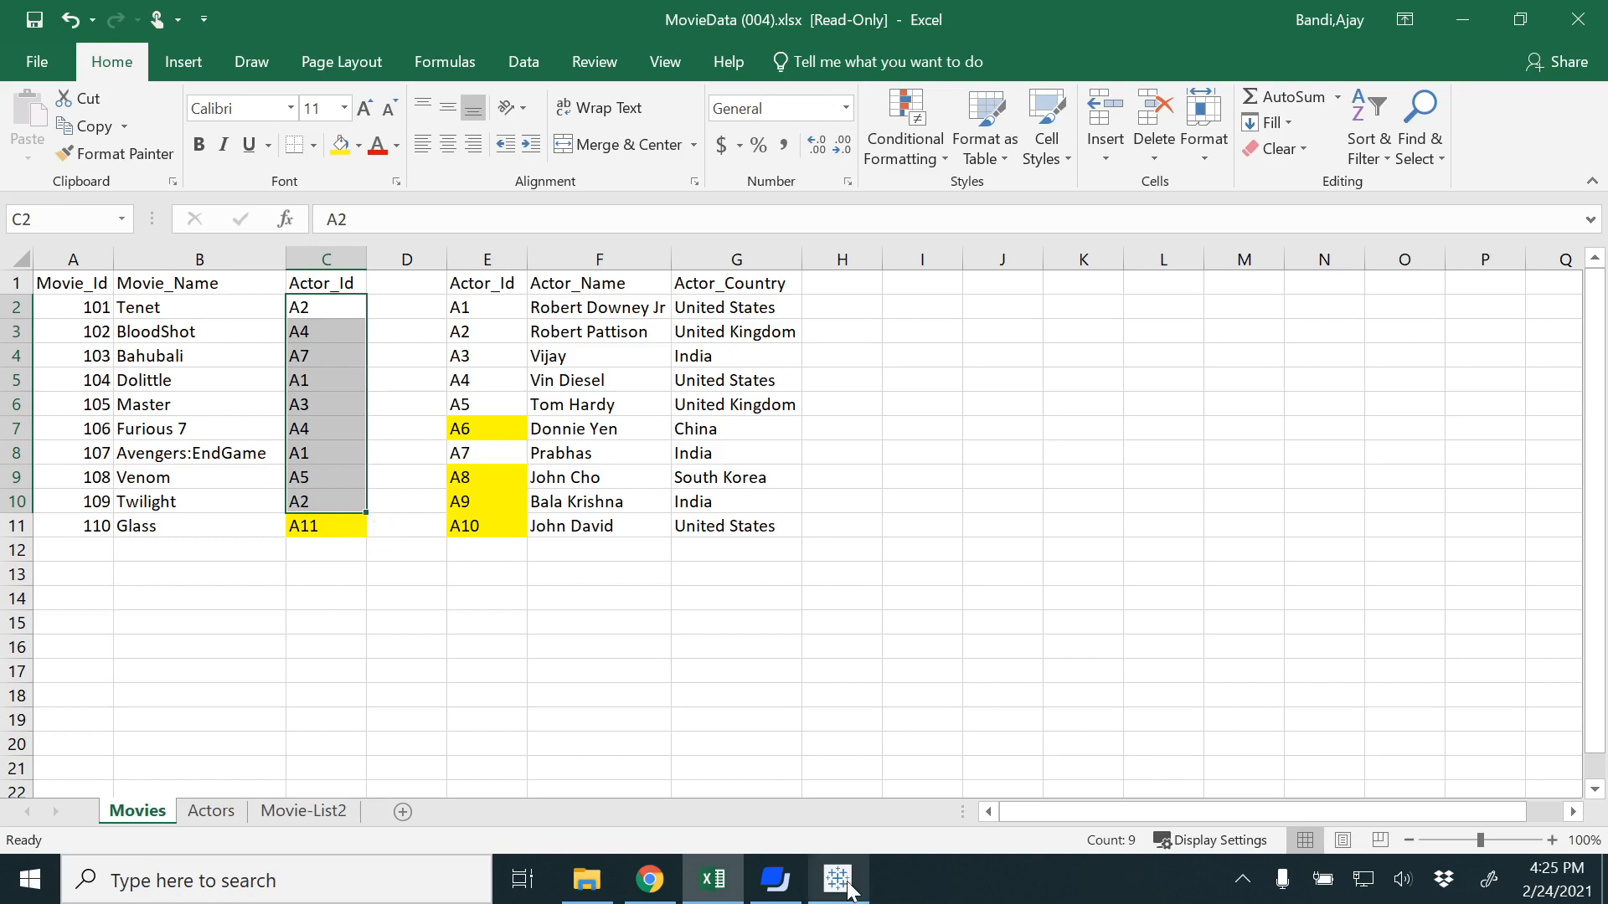
# Switch back to Tableau, keep the Inner join type, close the join settings and examine the joined rows and row count
pyautogui.click(830, 766)
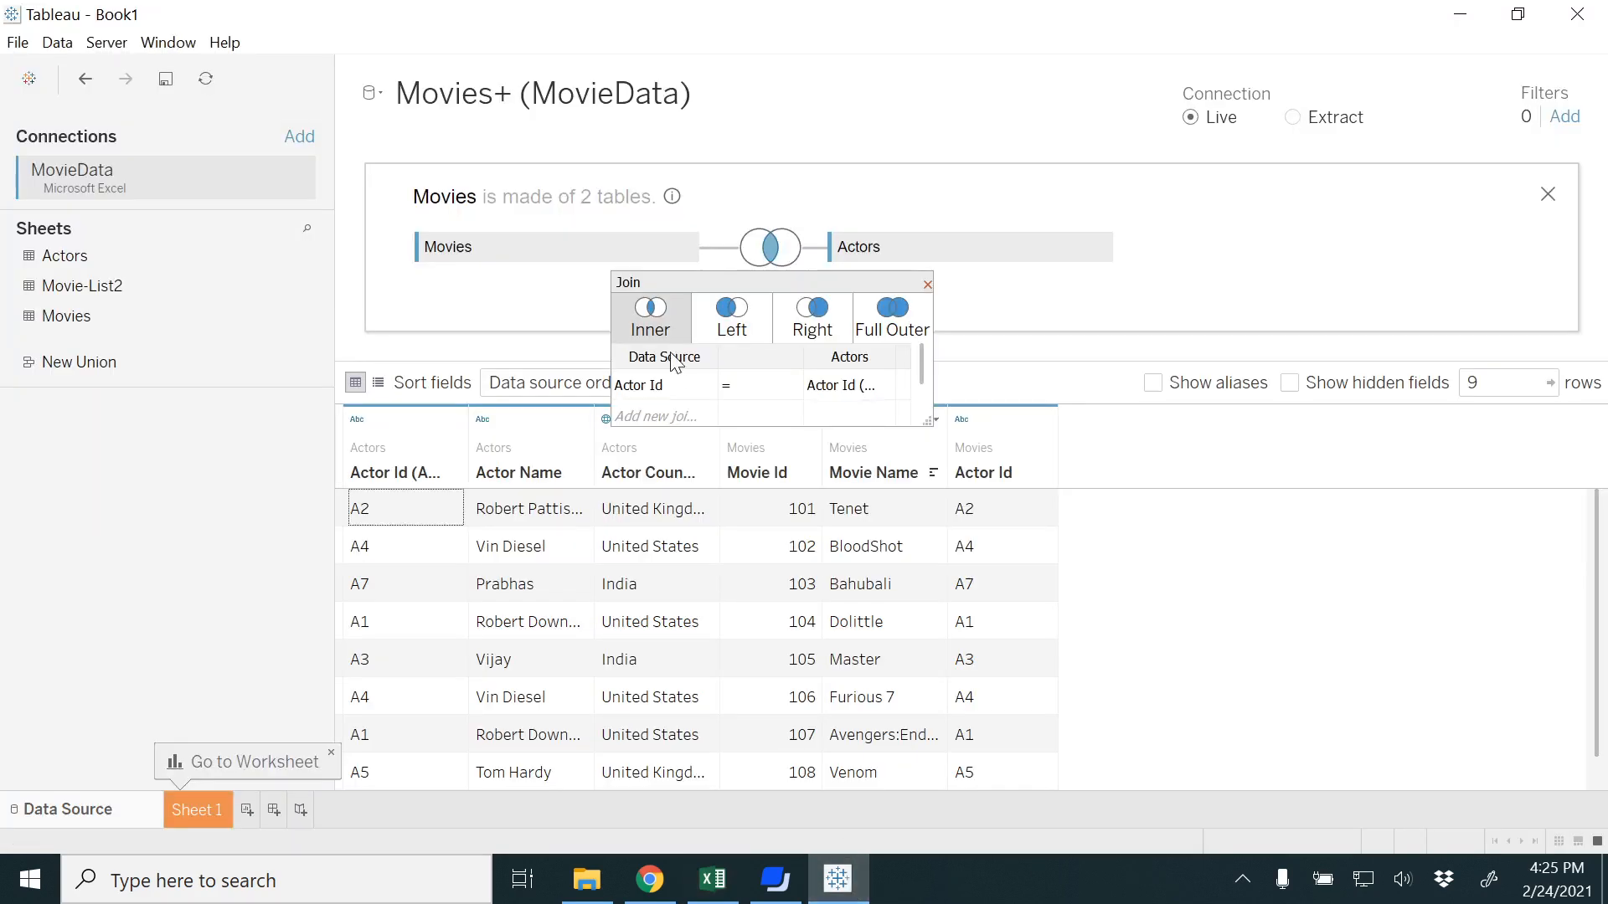
pyautogui.click(659, 318)
pyautogui.click(927, 285)
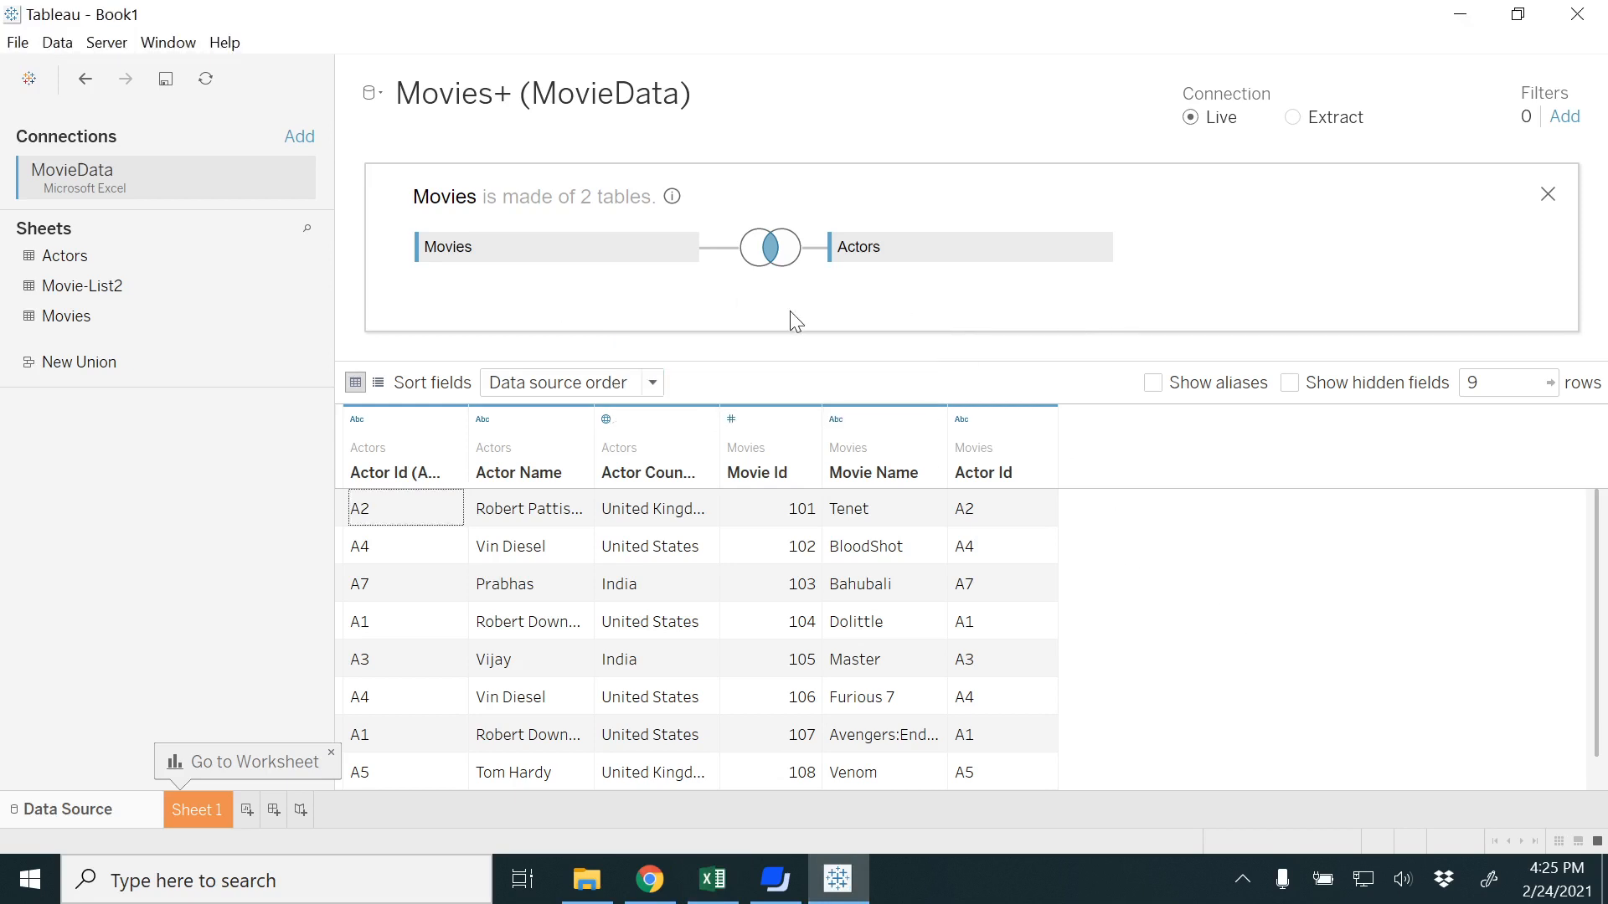
pyautogui.click(1474, 383)
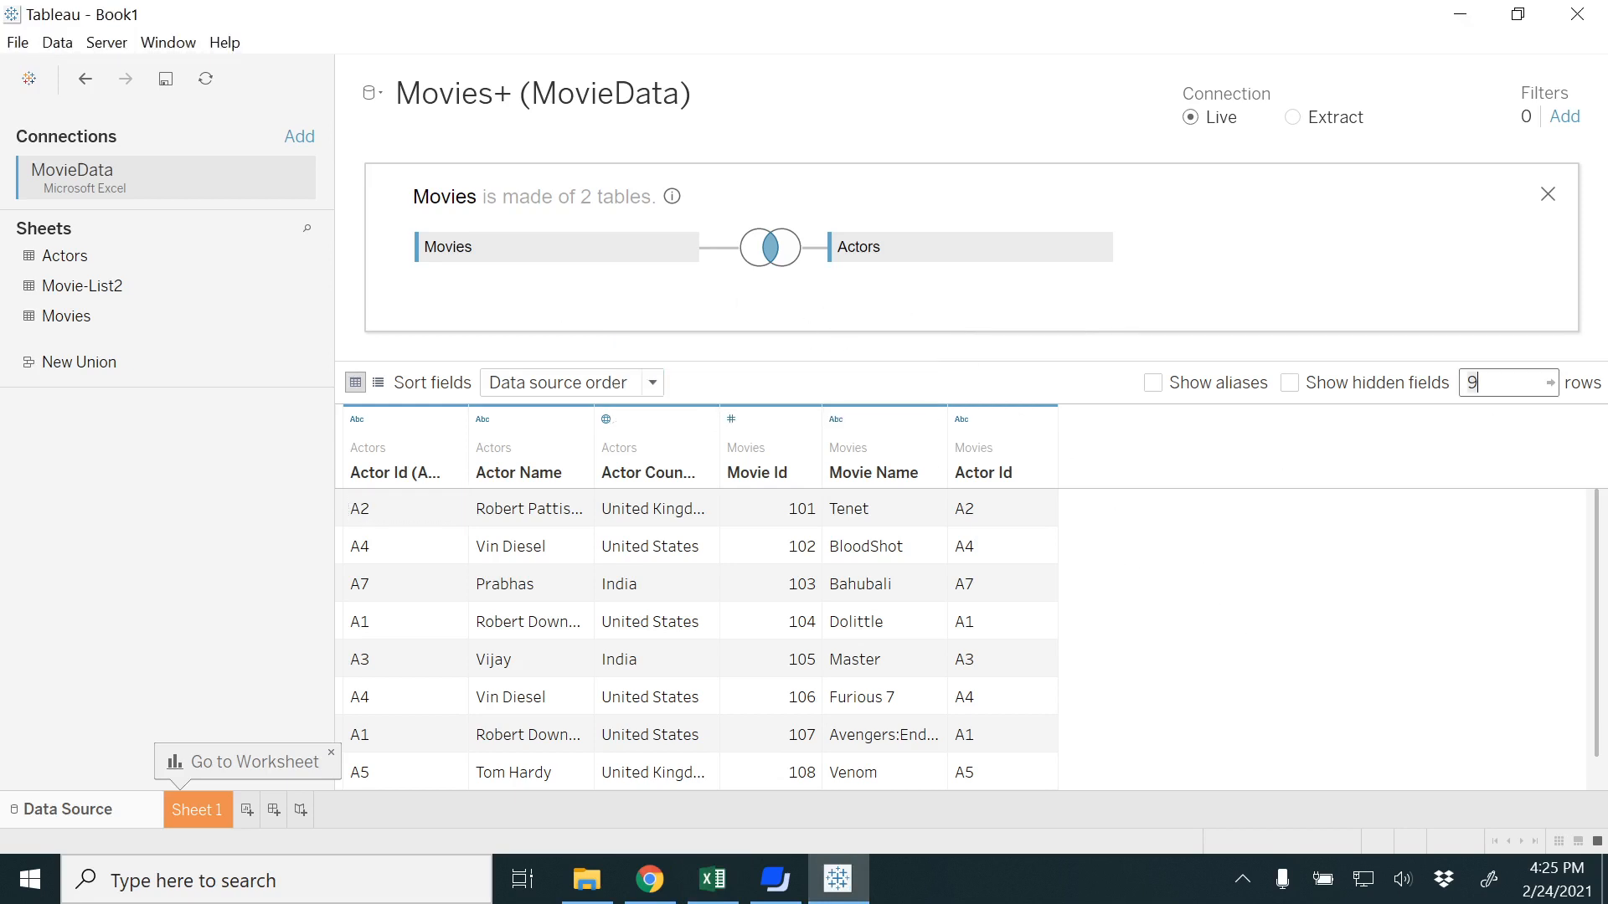
pyautogui.click(1195, 600)
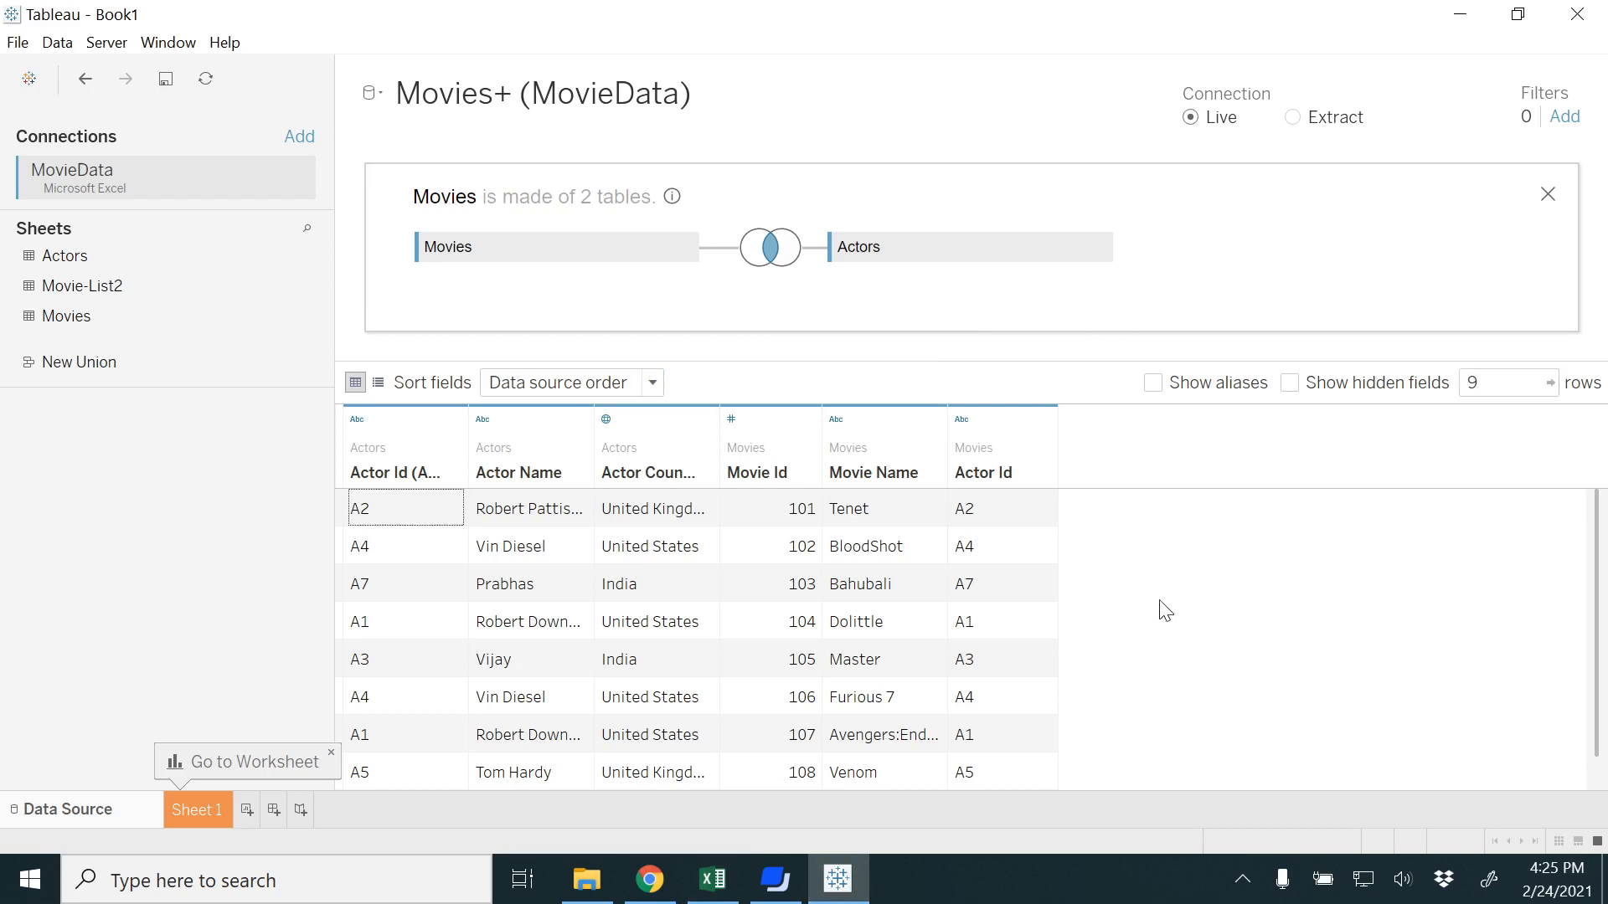
pyautogui.scroll(-1, 779, 605)
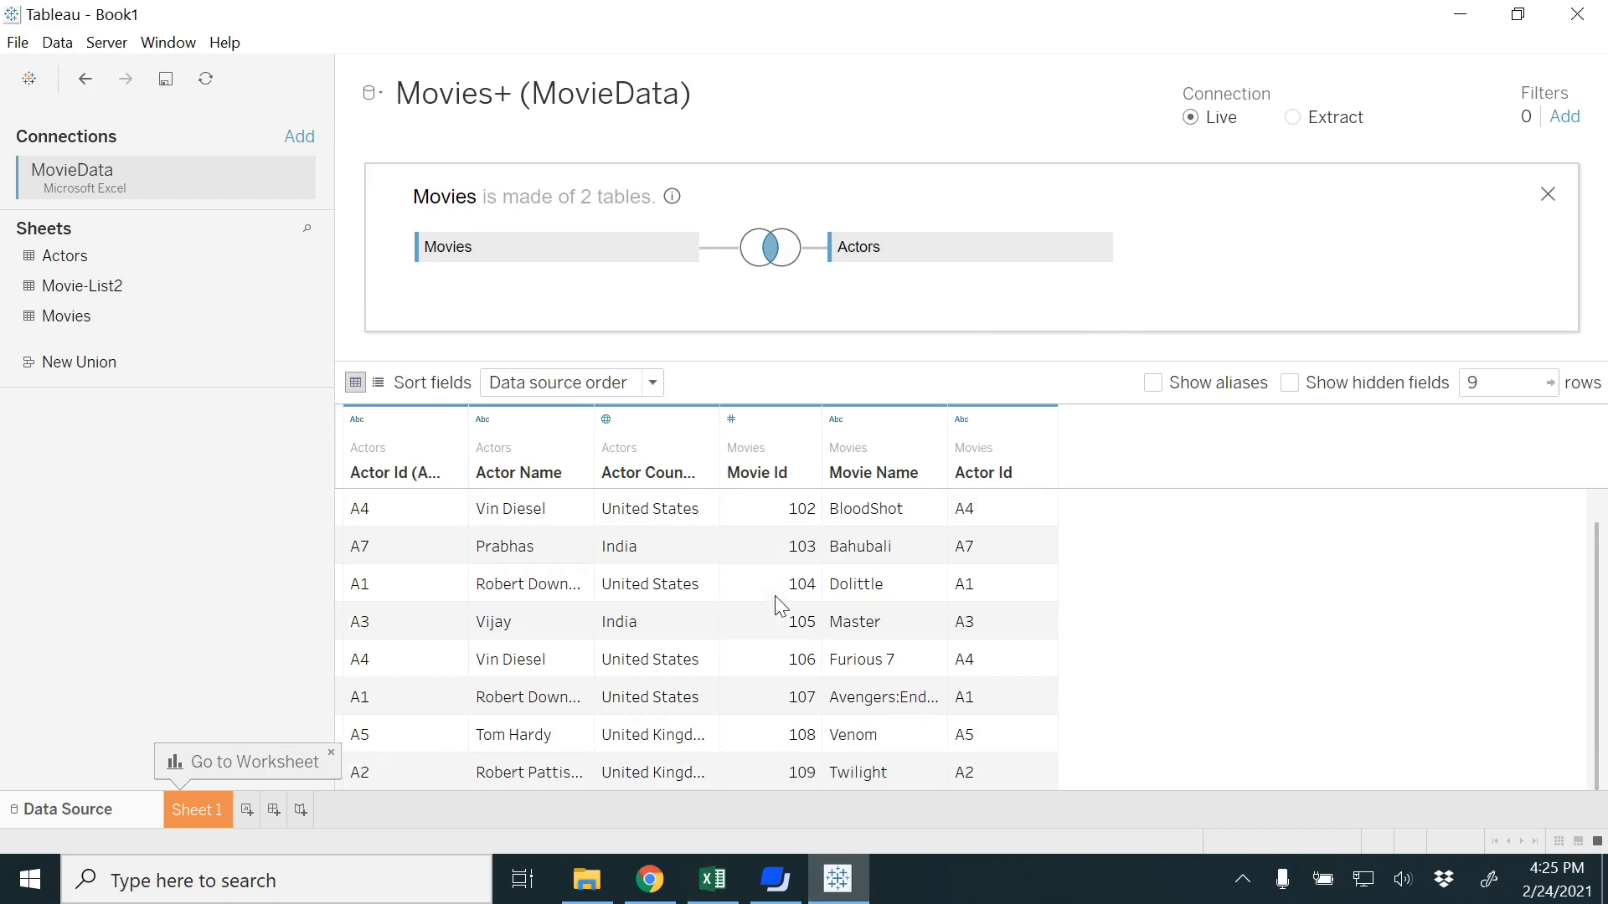
pyautogui.scroll(1, 778, 604)
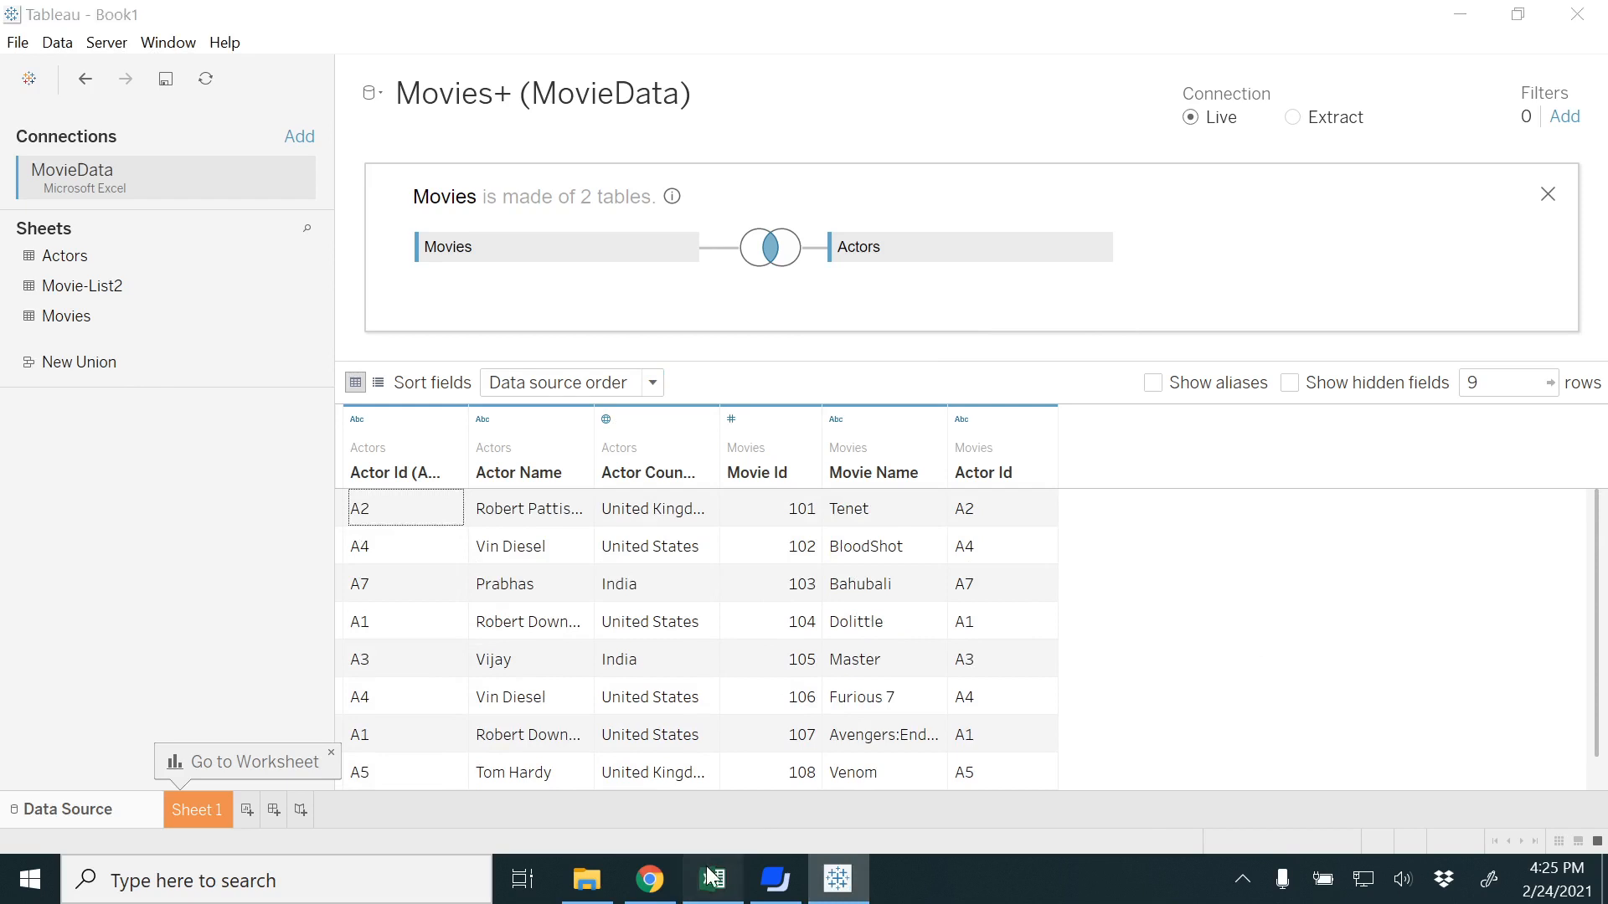
# Recheck the highlighted IDs in Excel, and sort Tableau's joined rows ascending by the Actors table's Actor Id
pyautogui.click(713, 878)
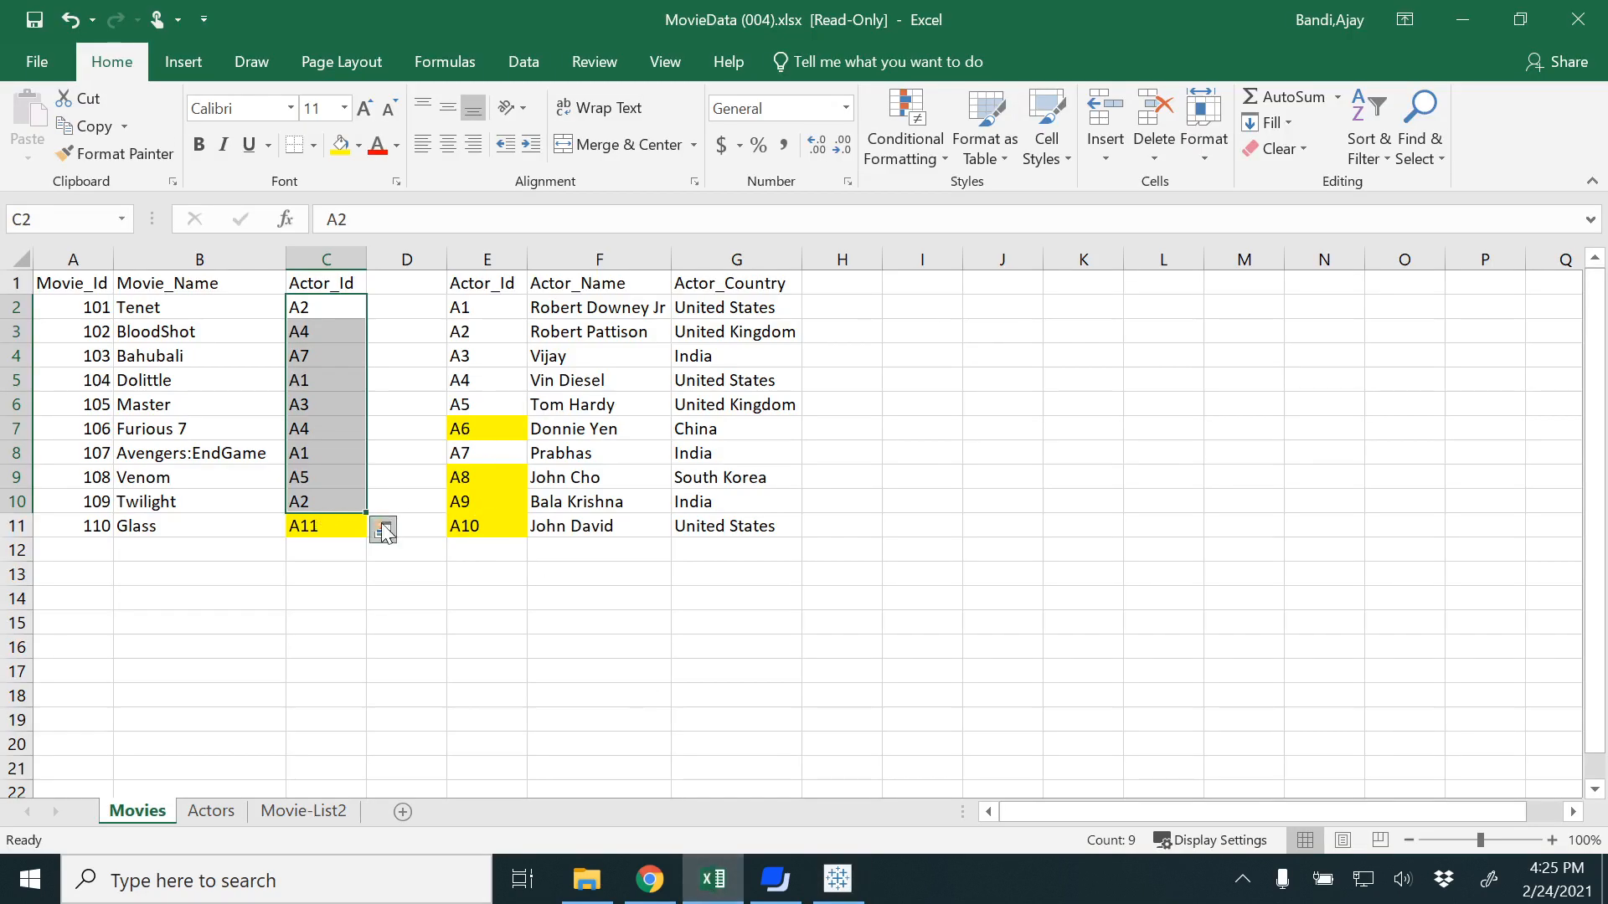
pyautogui.click(712, 879)
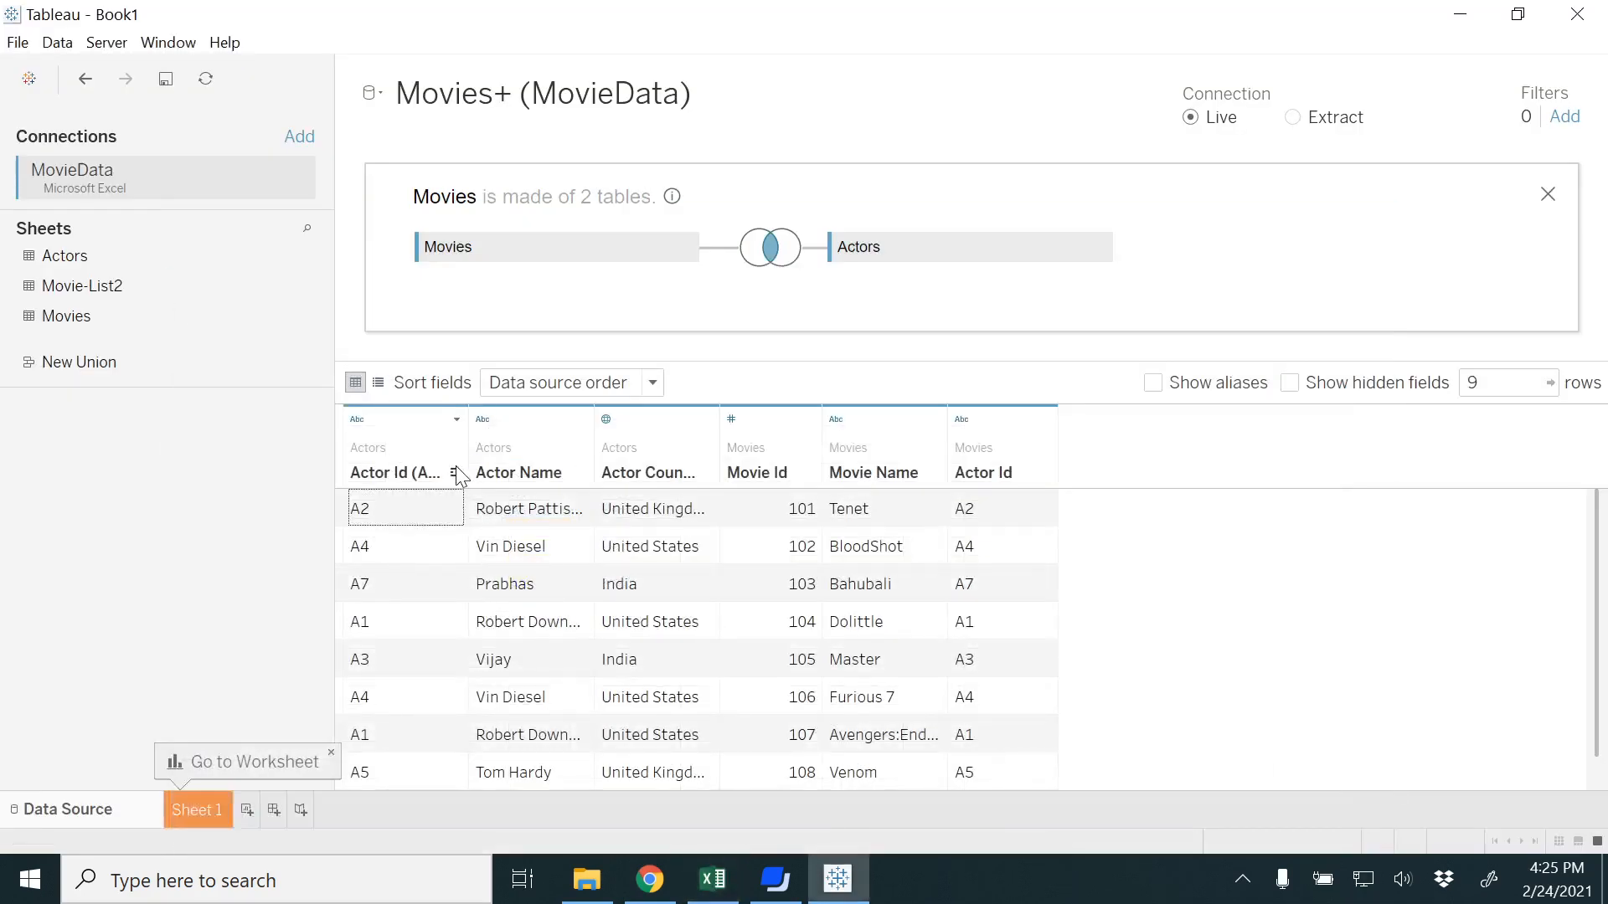
pyautogui.click(454, 474)
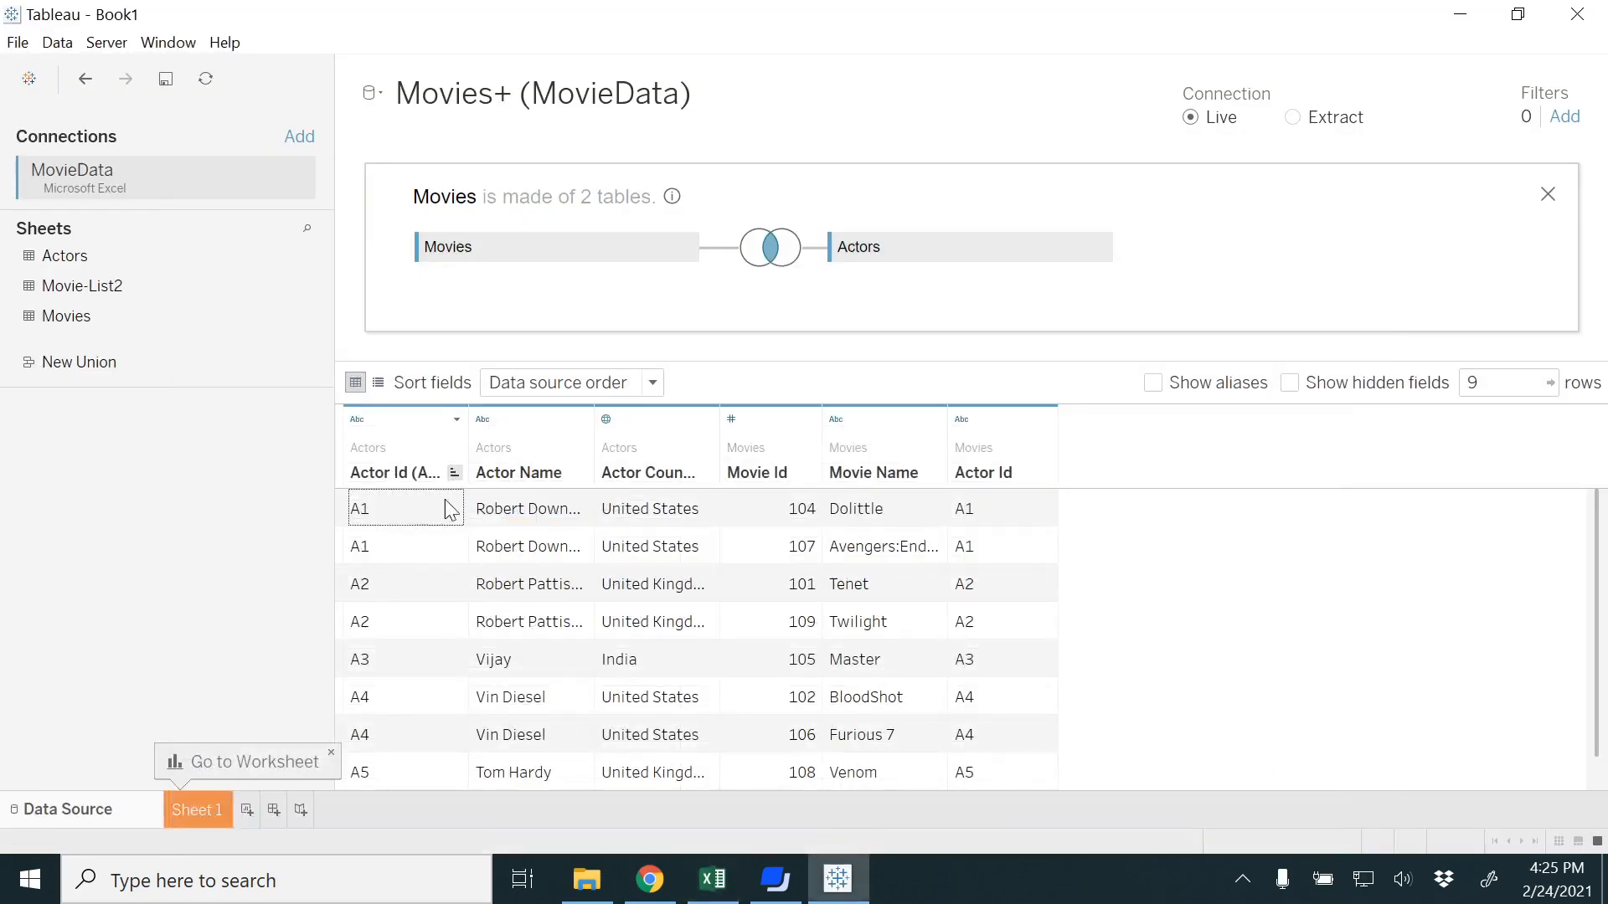
pyautogui.scroll(-1, 397, 661)
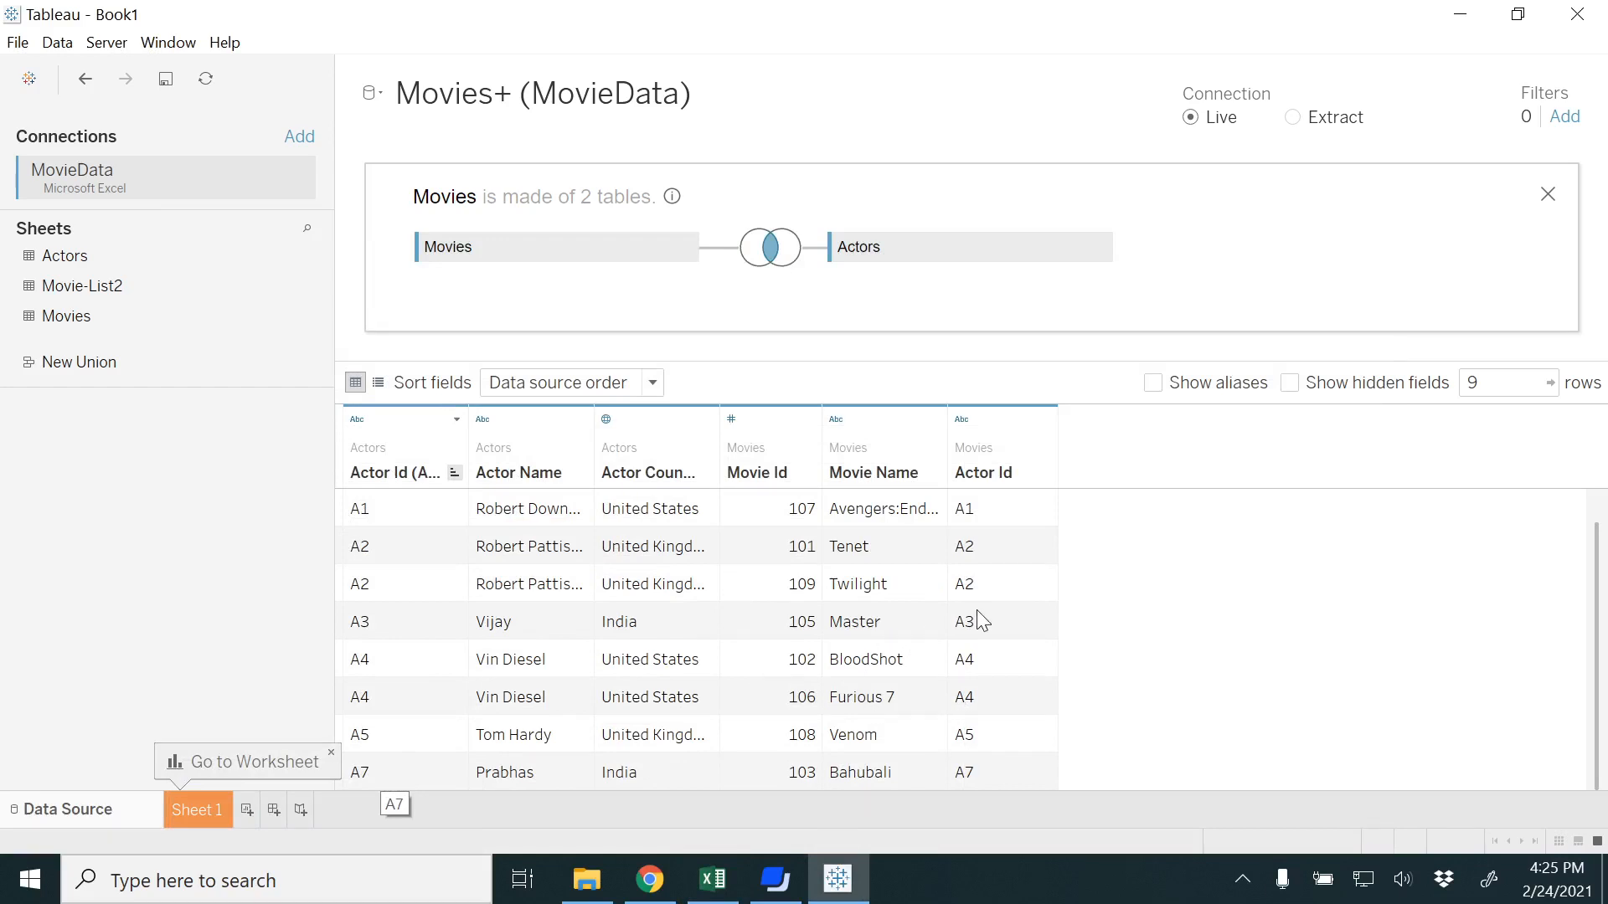
# Change the join between Movies and Actors to a Left join
pyautogui.click(772, 250)
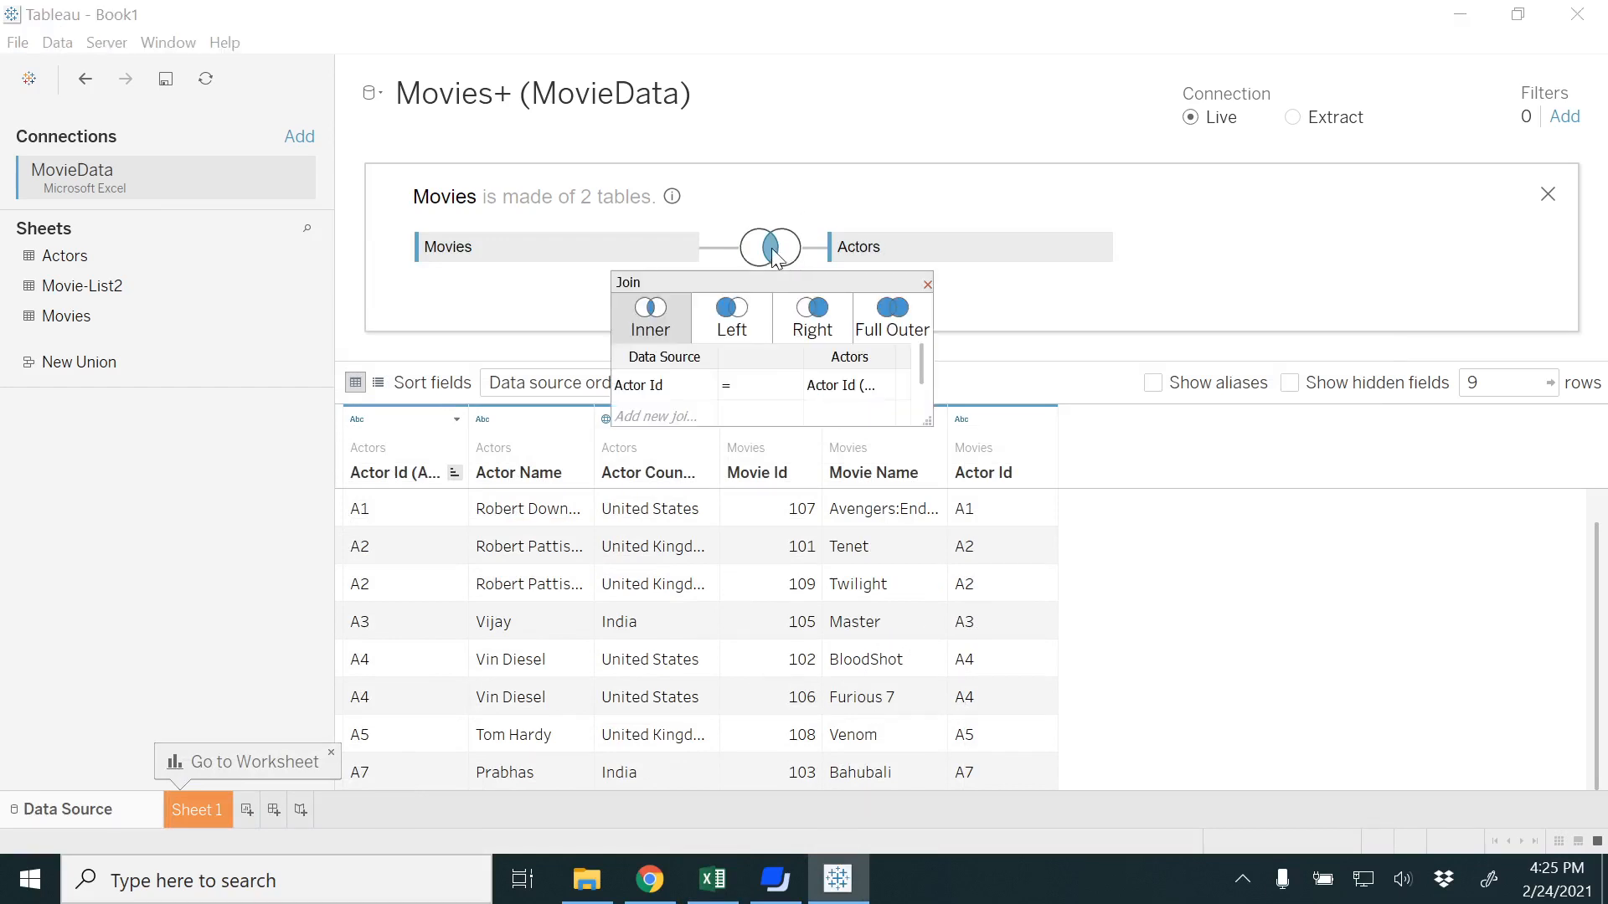
pyautogui.click(737, 333)
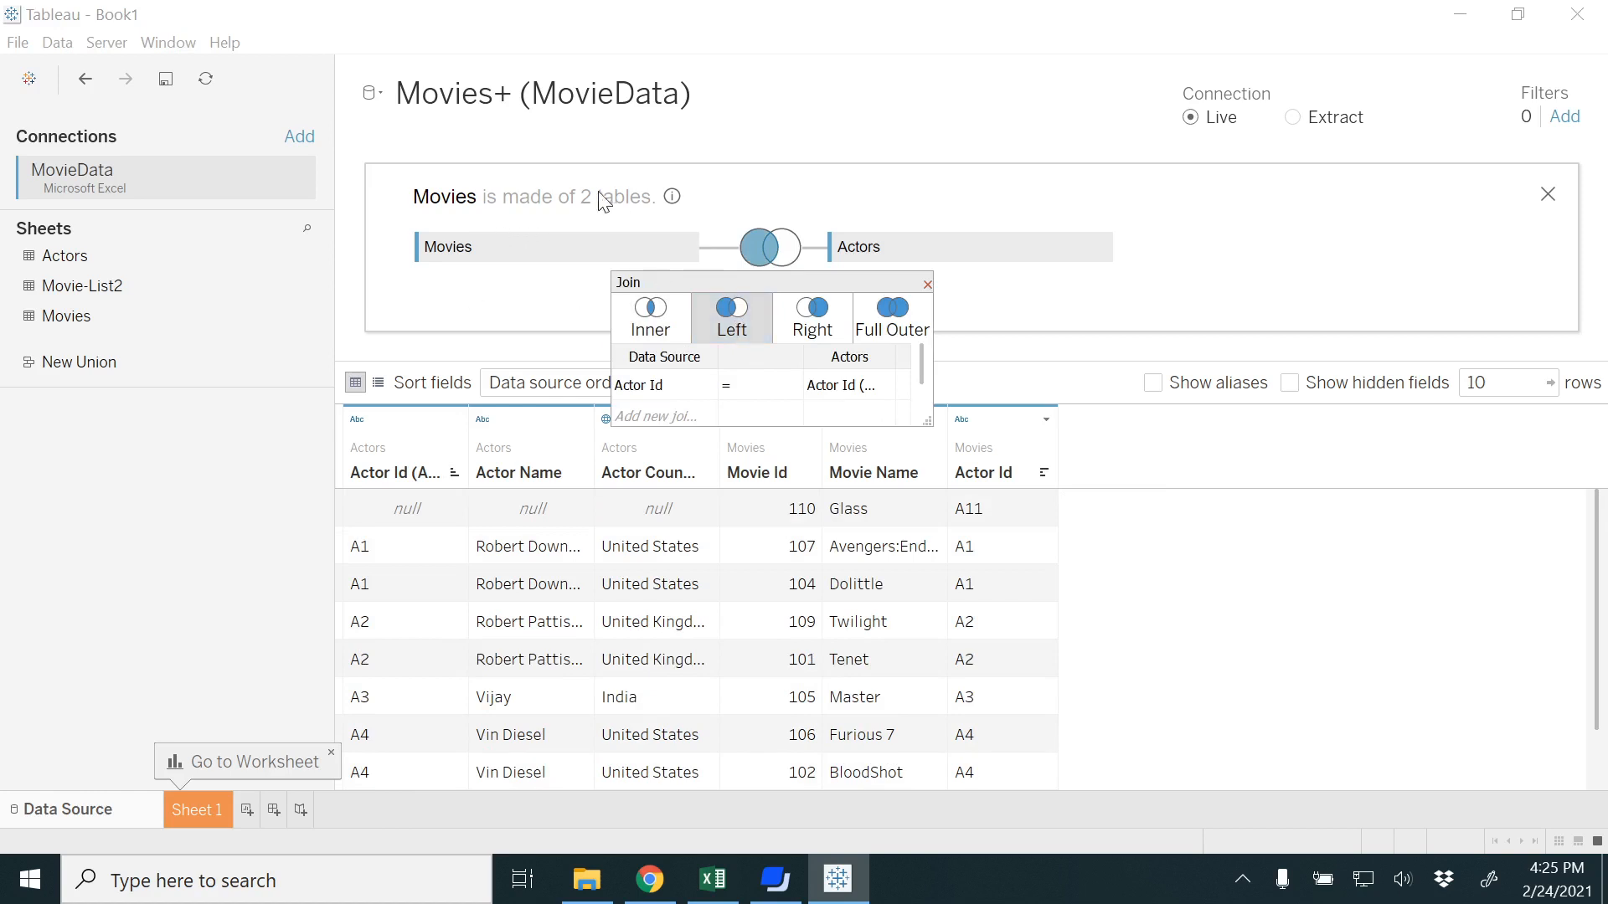
# Close the join settings, switch to Excel, and select the movie data in A1:C11 and the actor data in E1:G11 to compare them
pyautogui.click(927, 283)
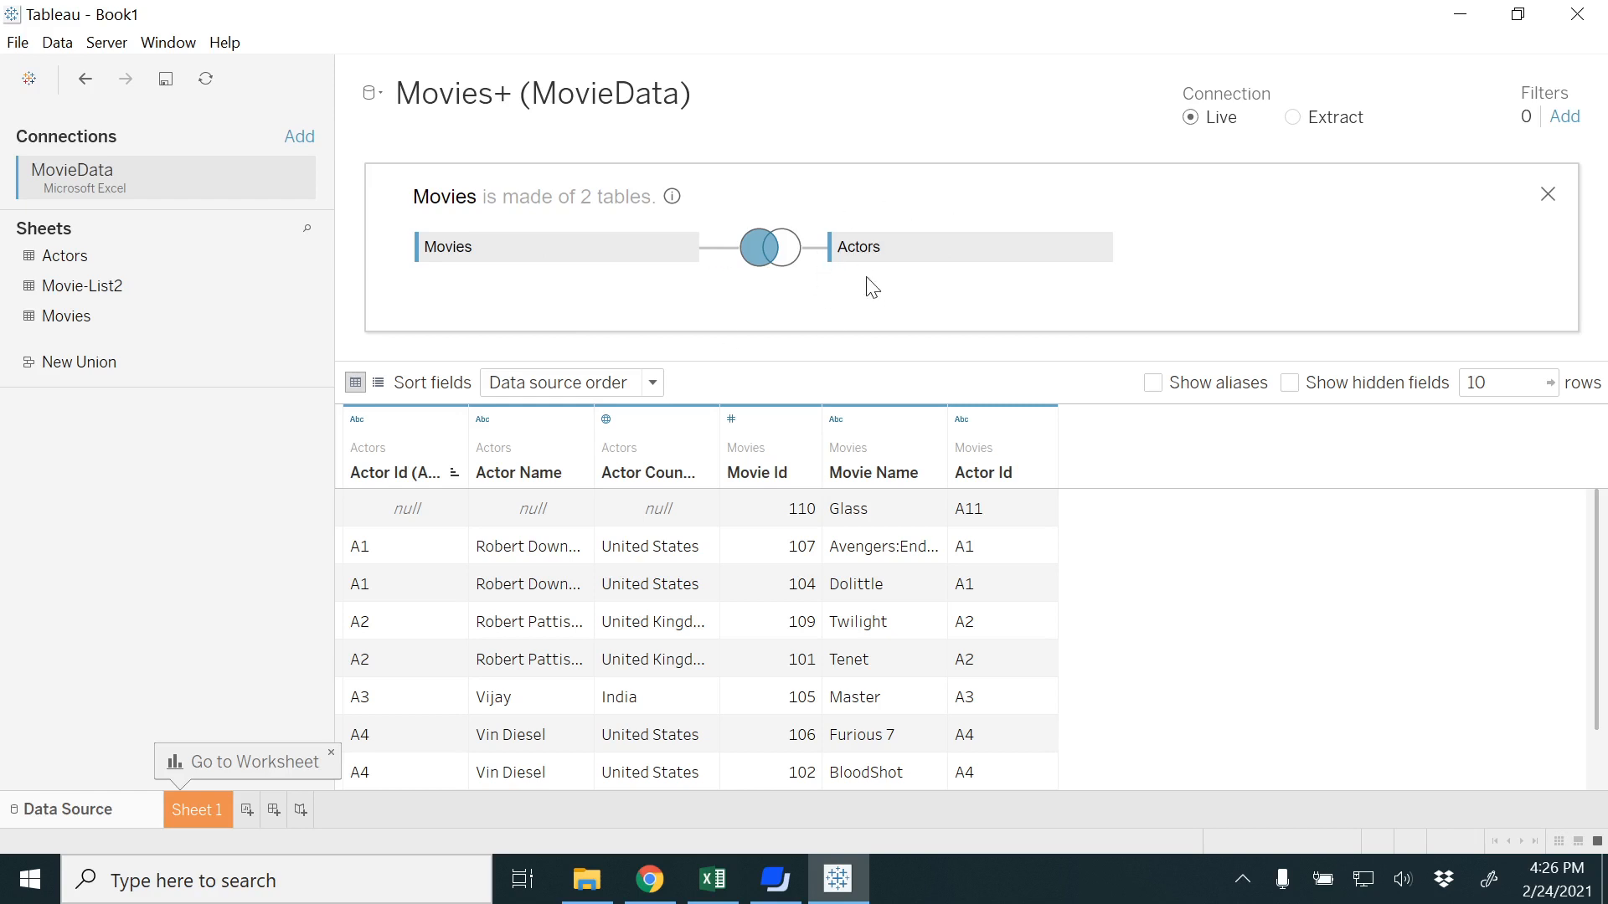
pyautogui.click(716, 888)
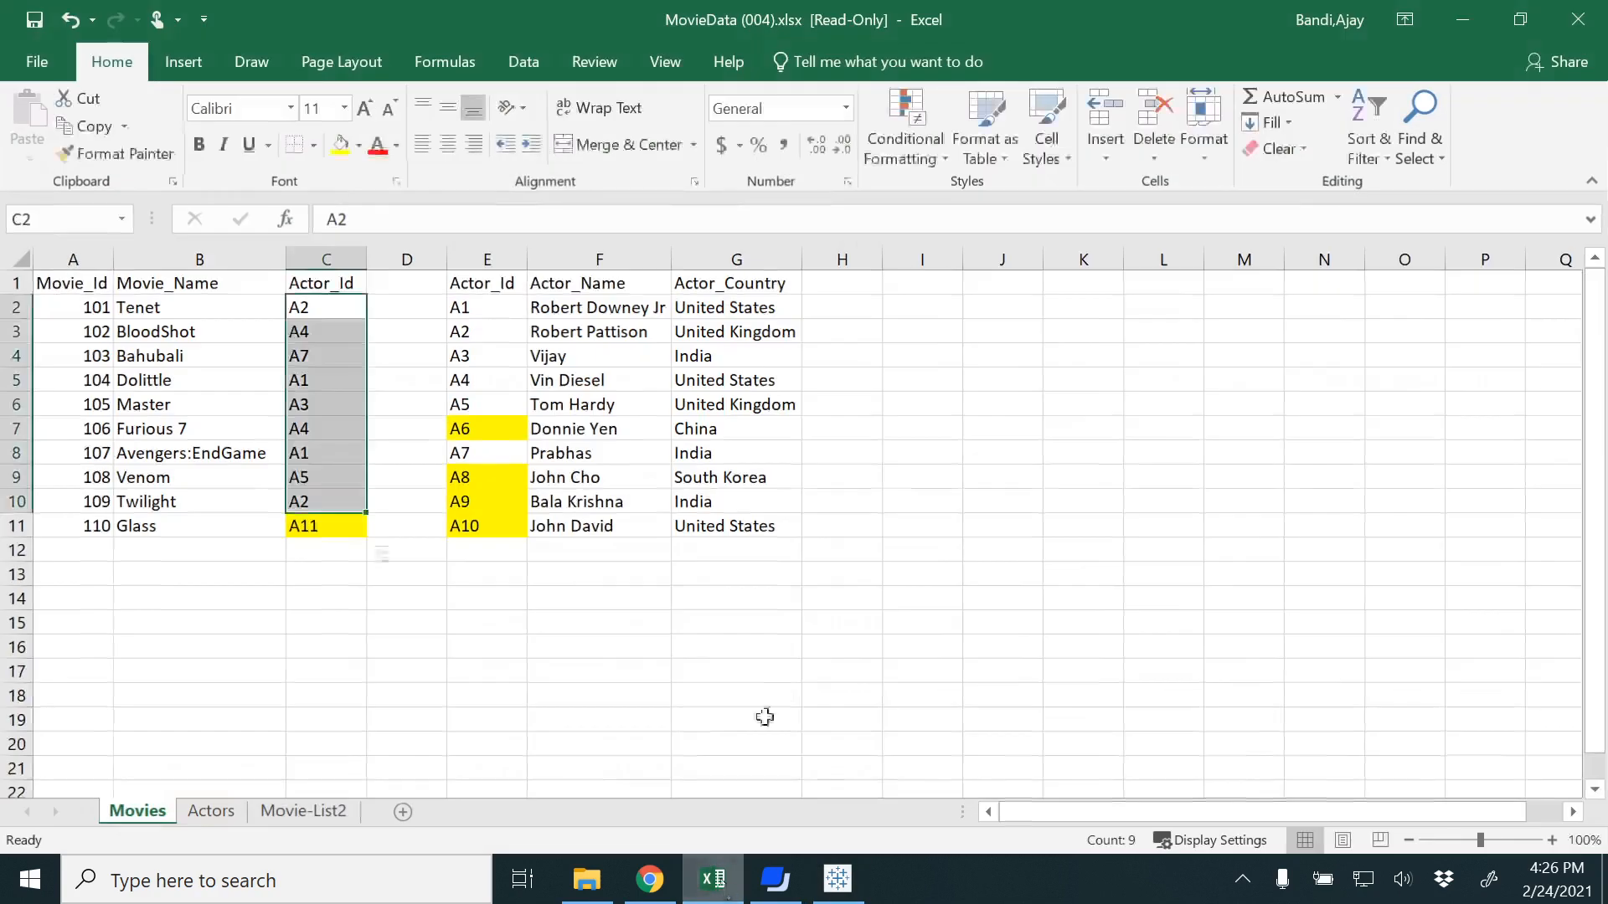
pyautogui.click(424, 596)
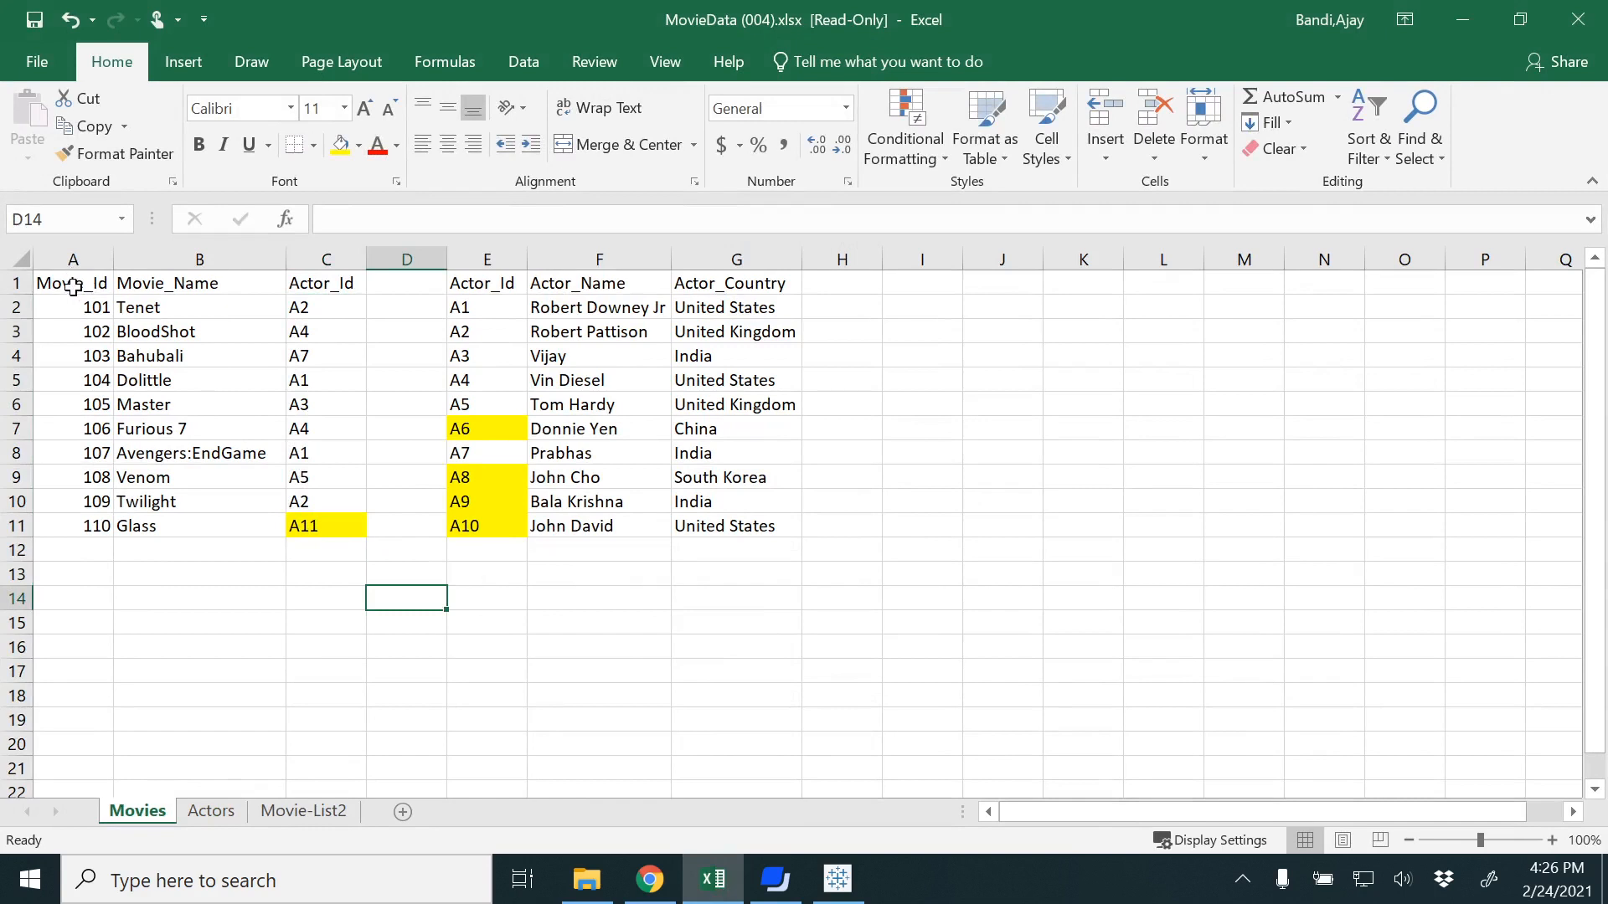
pyautogui.moveTo(74, 285); pyautogui.dragTo(322, 533)
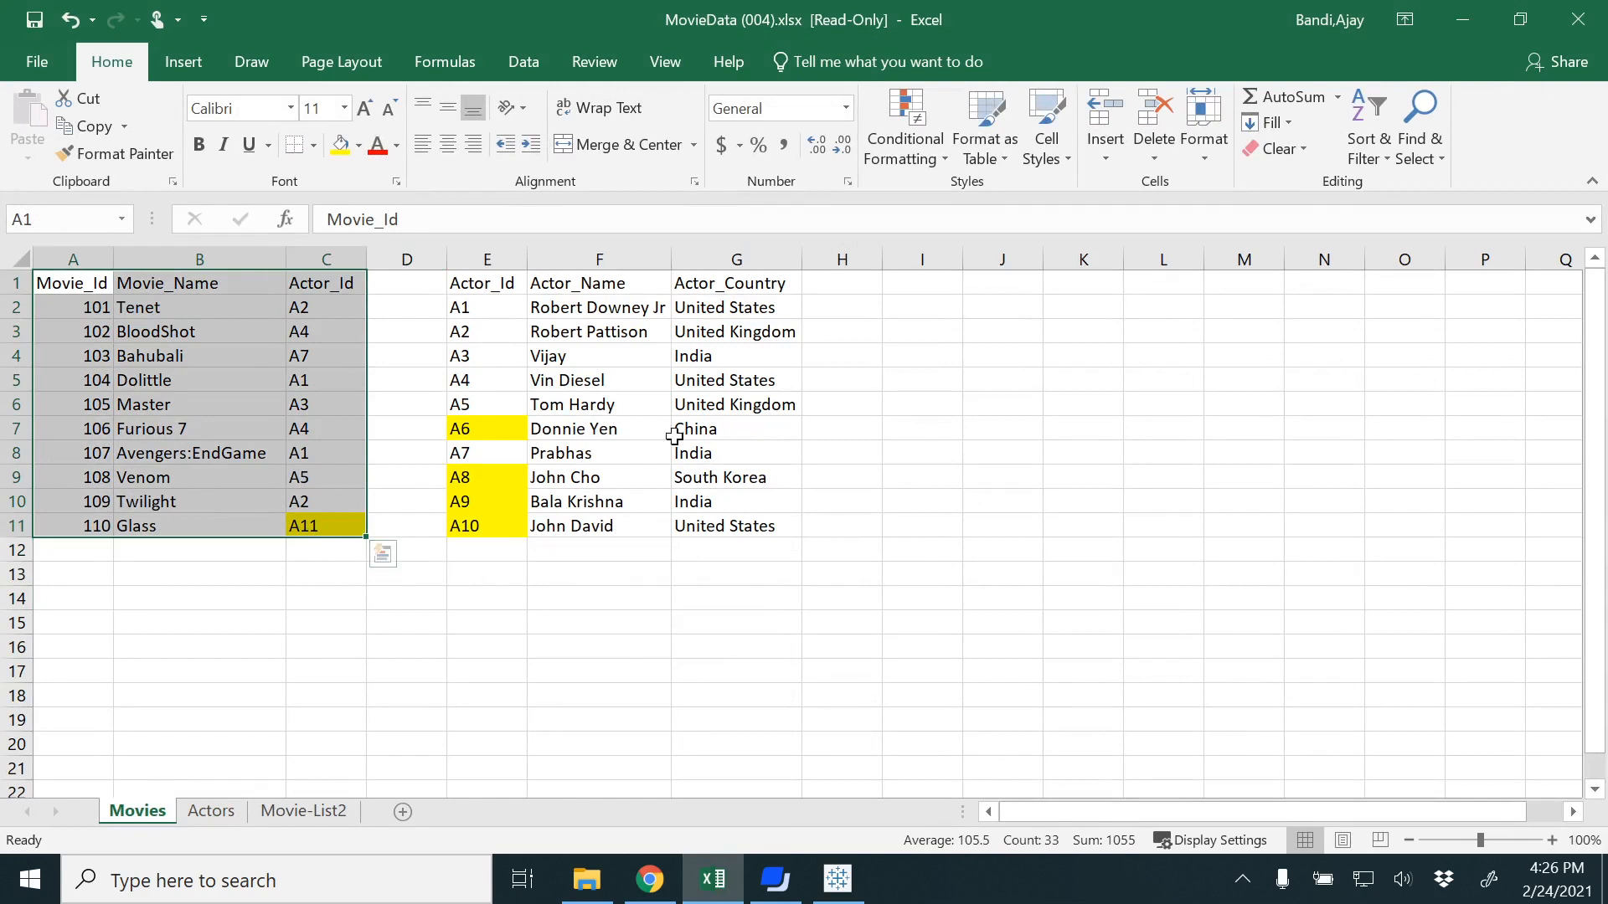
pyautogui.moveTo(494, 290); pyautogui.dragTo(720, 521)
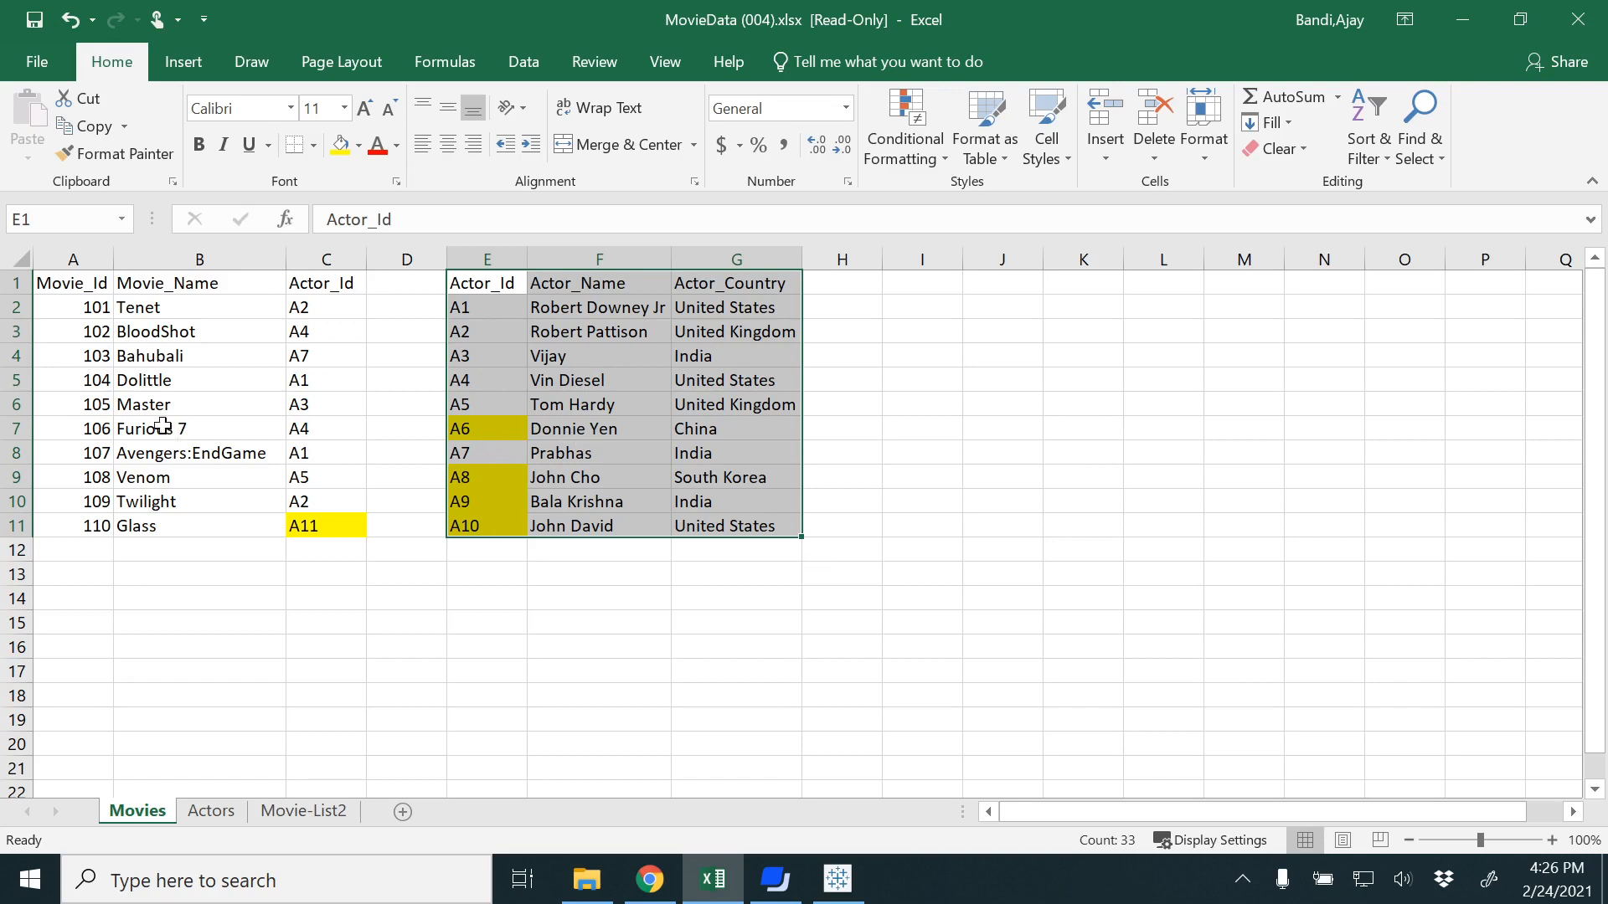
pyautogui.click(339, 560)
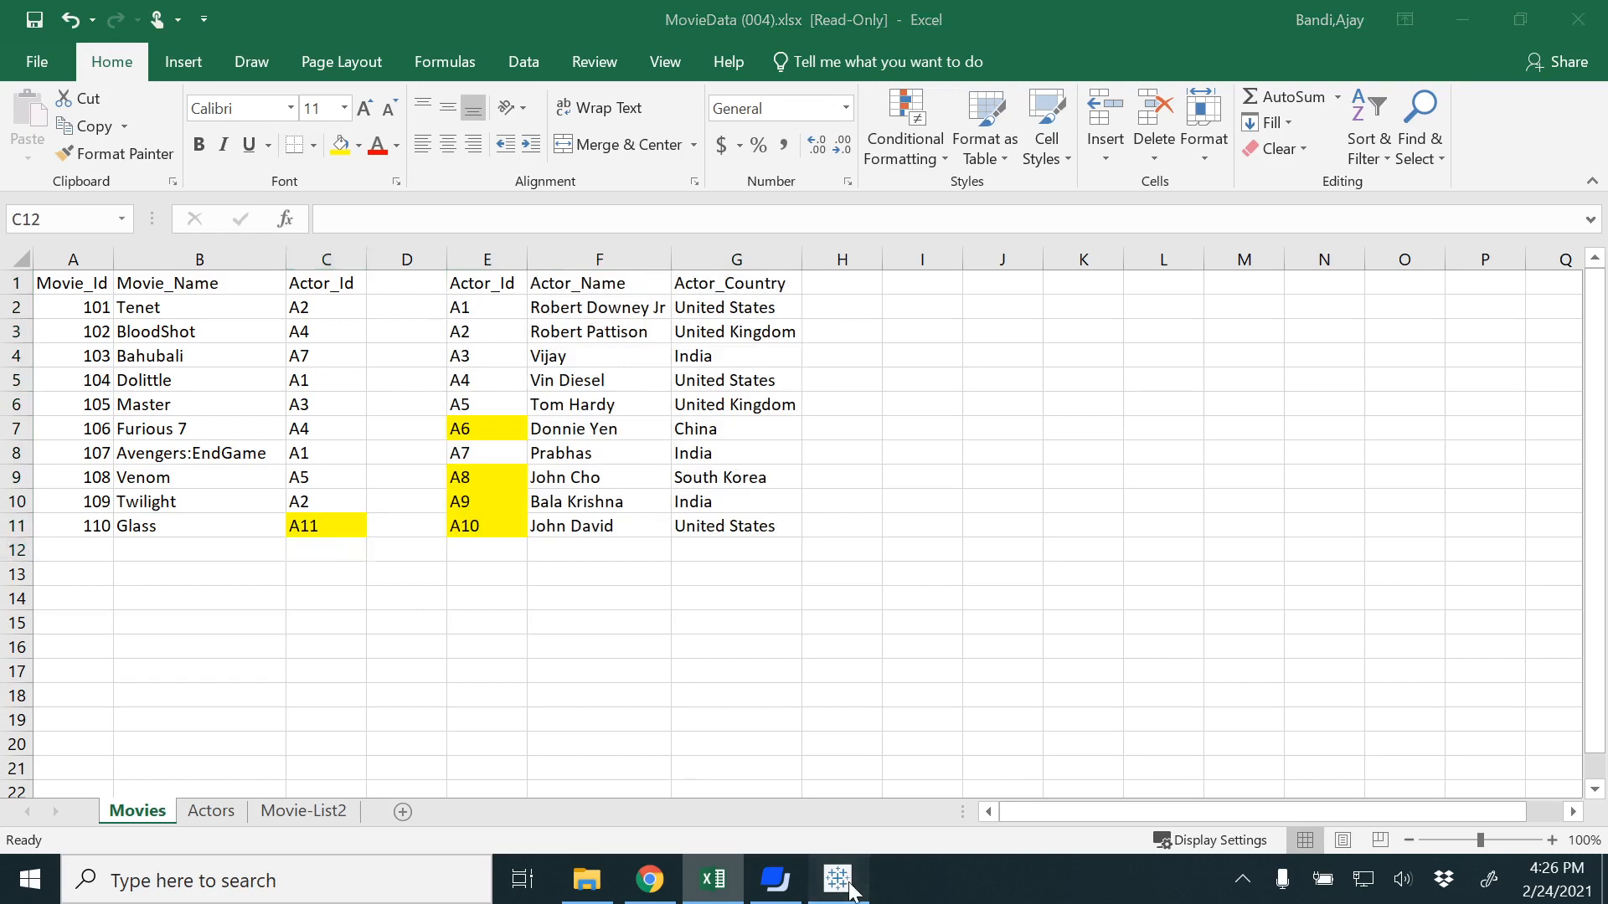
# Switch back to Tableau, sort the left-joined rows ascending by the Movies table's Actor Id, and recheck them against the Excel data
pyautogui.click(838, 878)
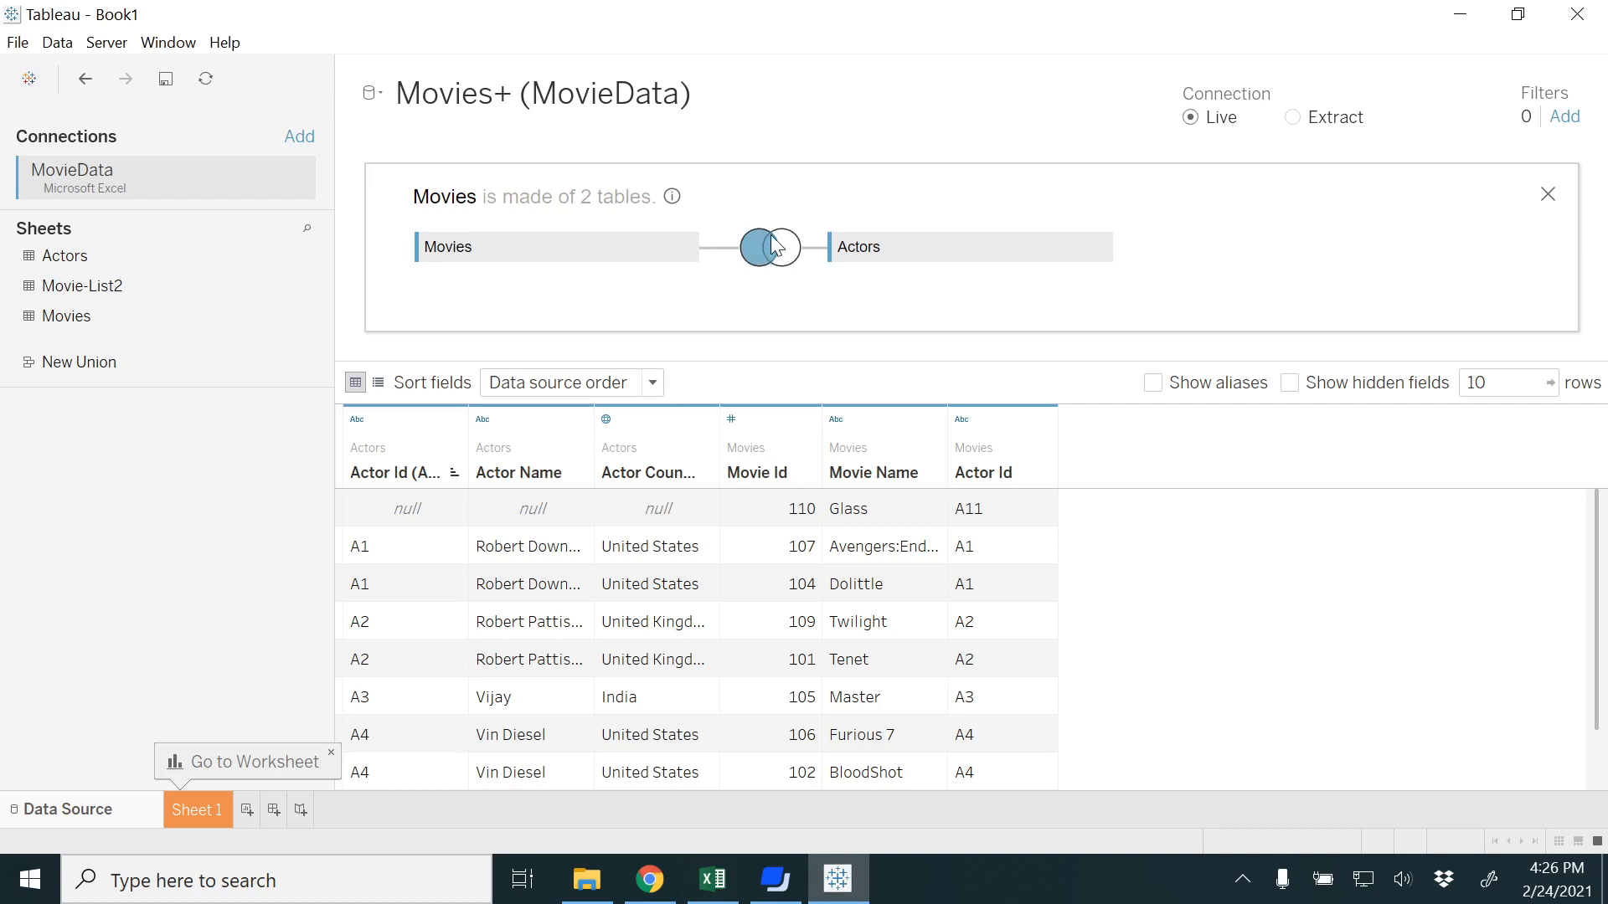
pyautogui.moveTo(774, 256)
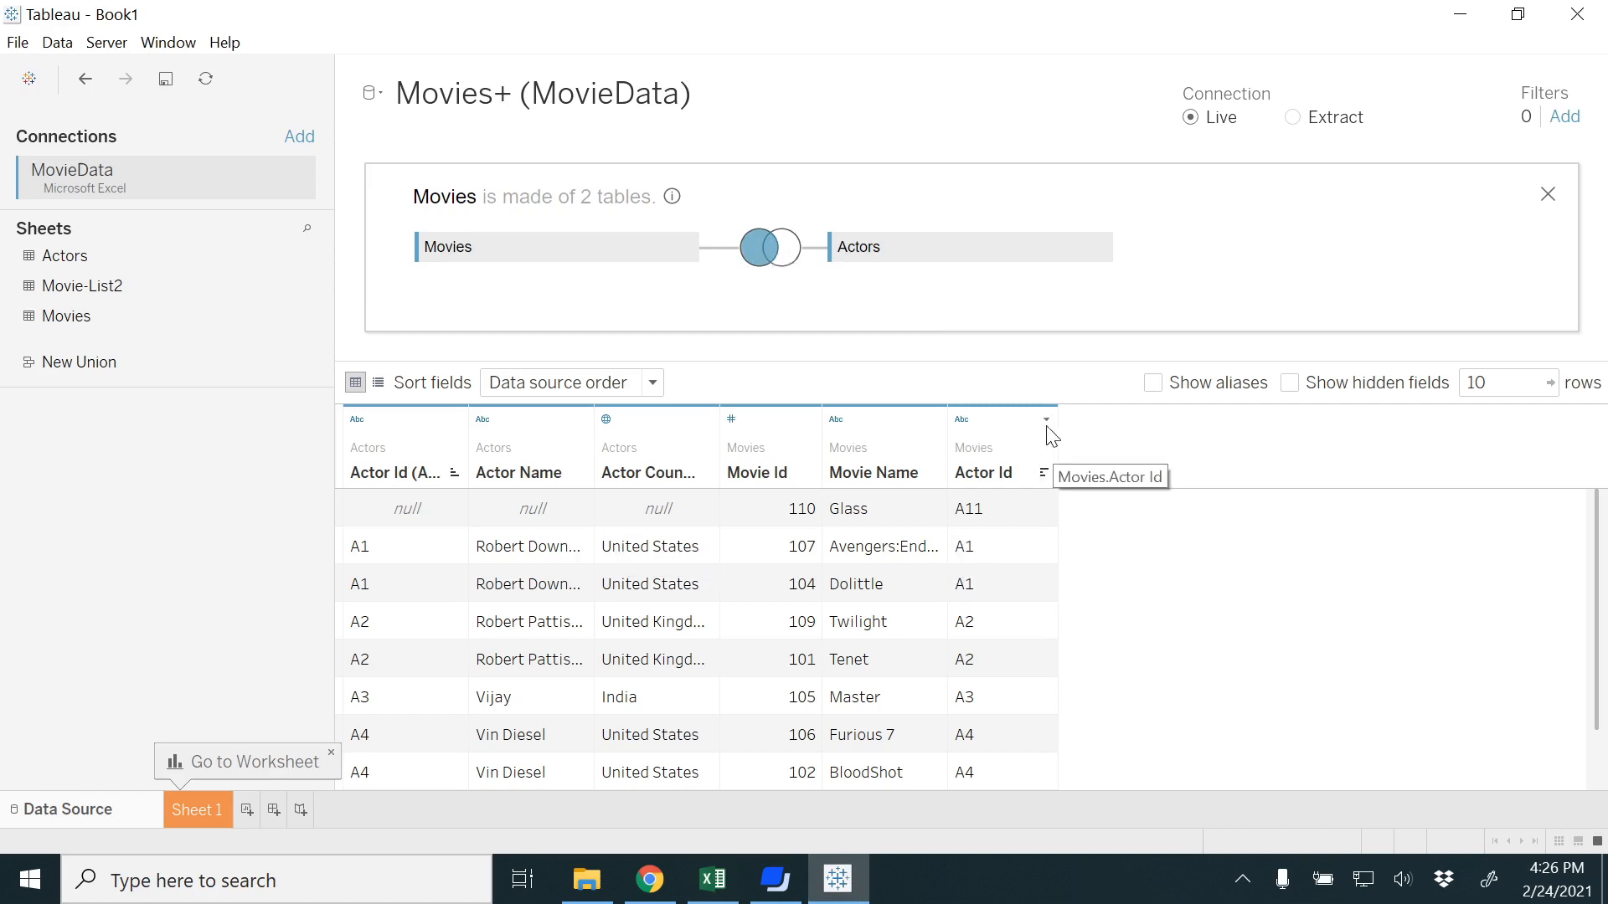
pyautogui.click(1043, 474)
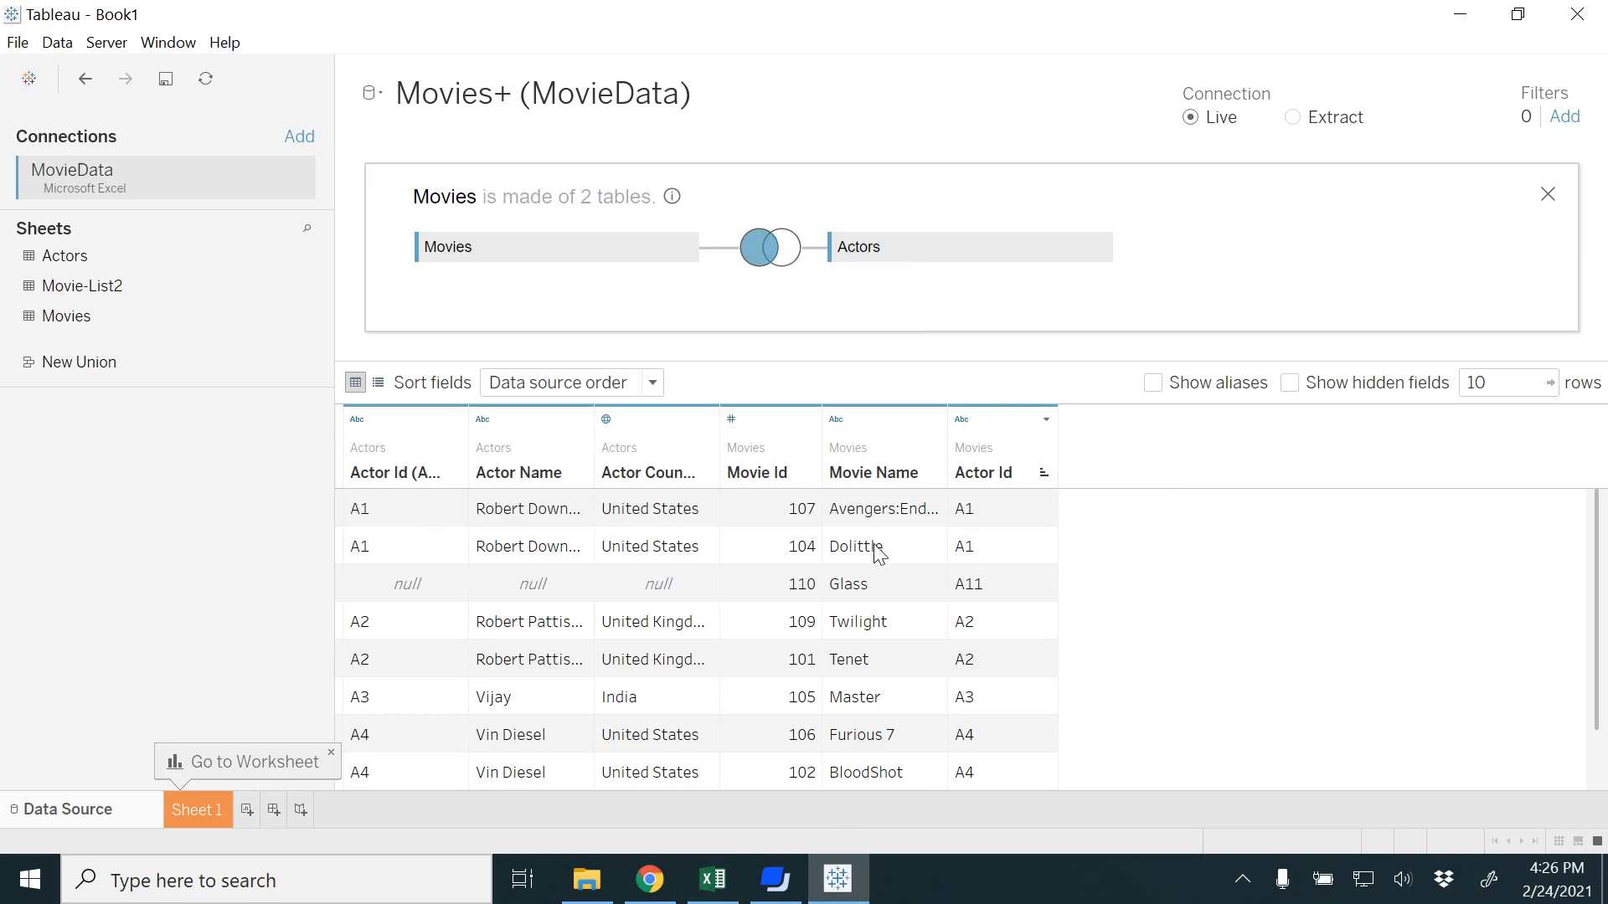
pyautogui.scroll(-1, 997, 526)
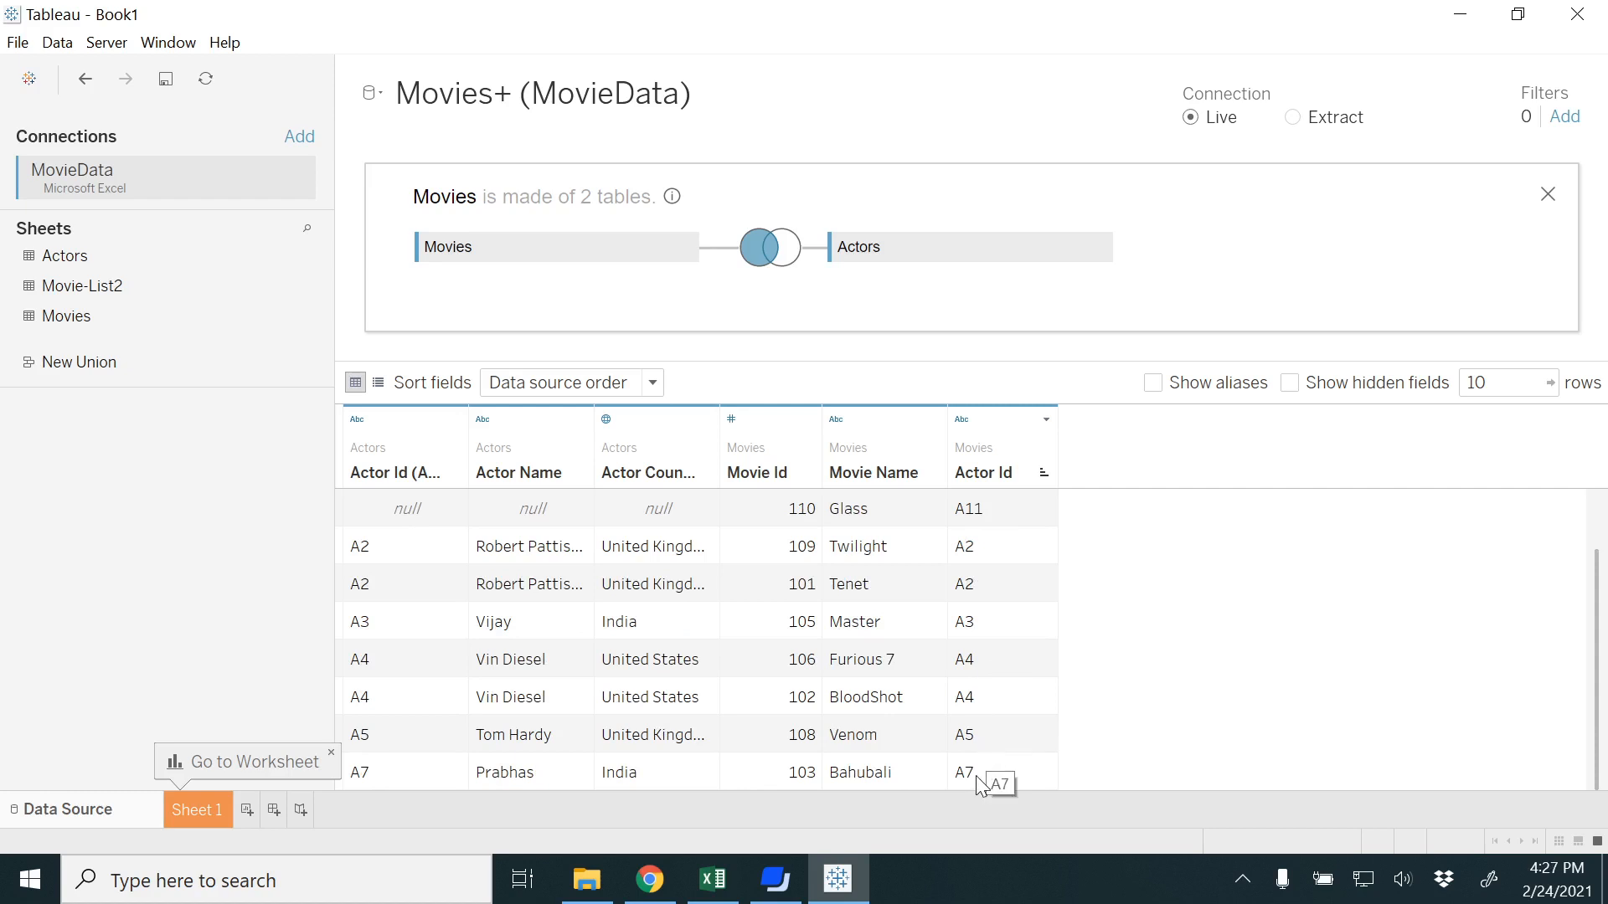
pyautogui.scroll(2, 994, 617)
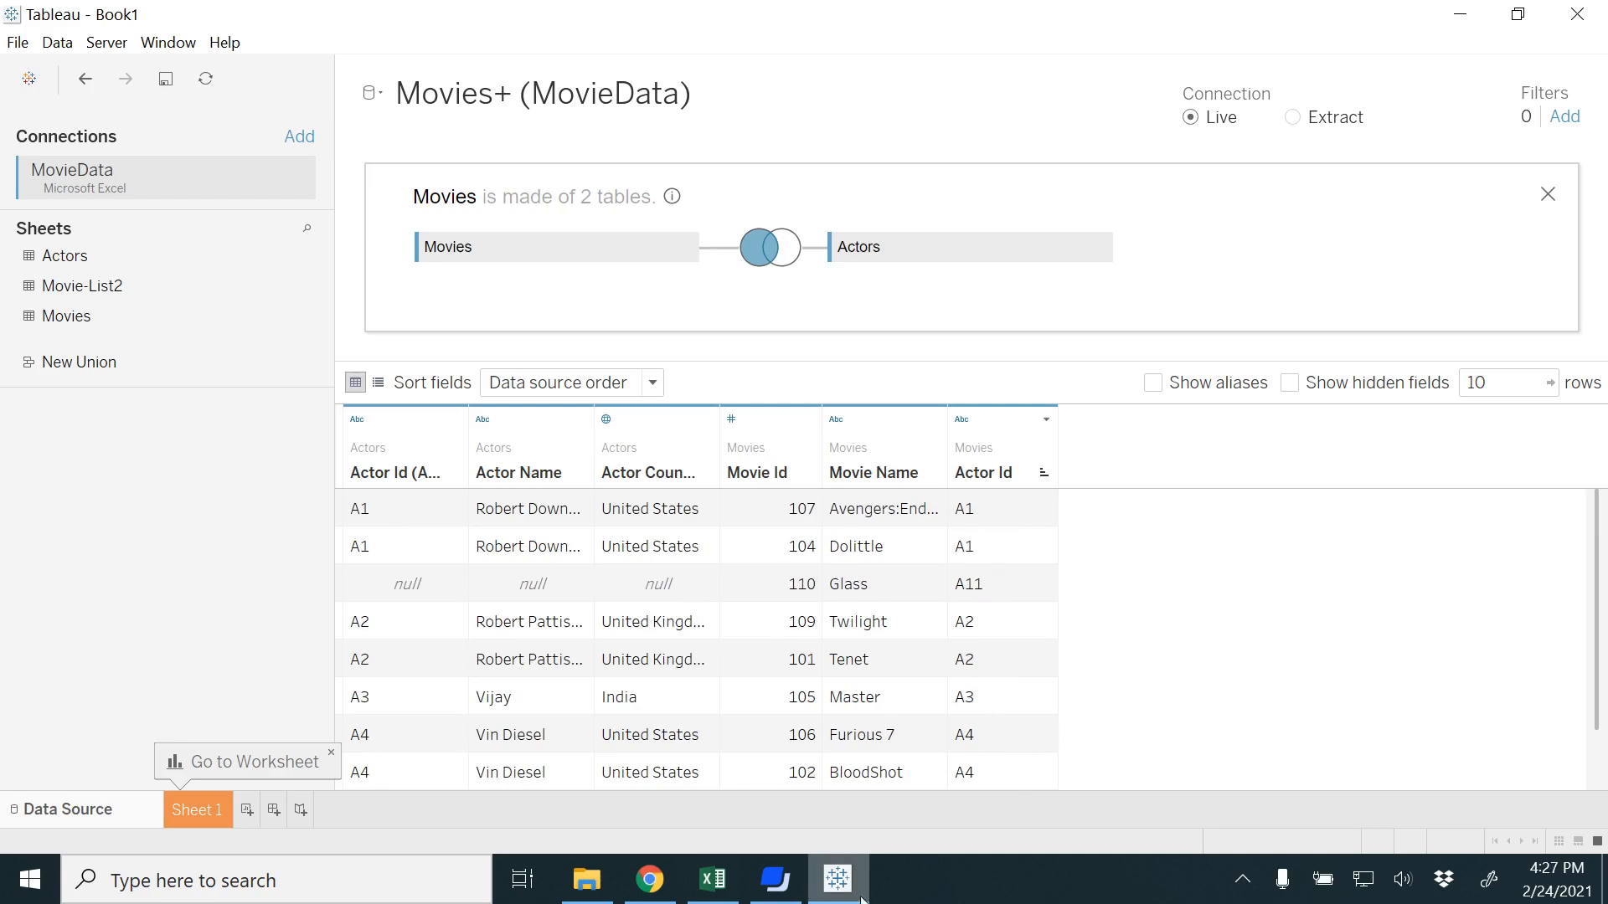
pyautogui.click(717, 890)
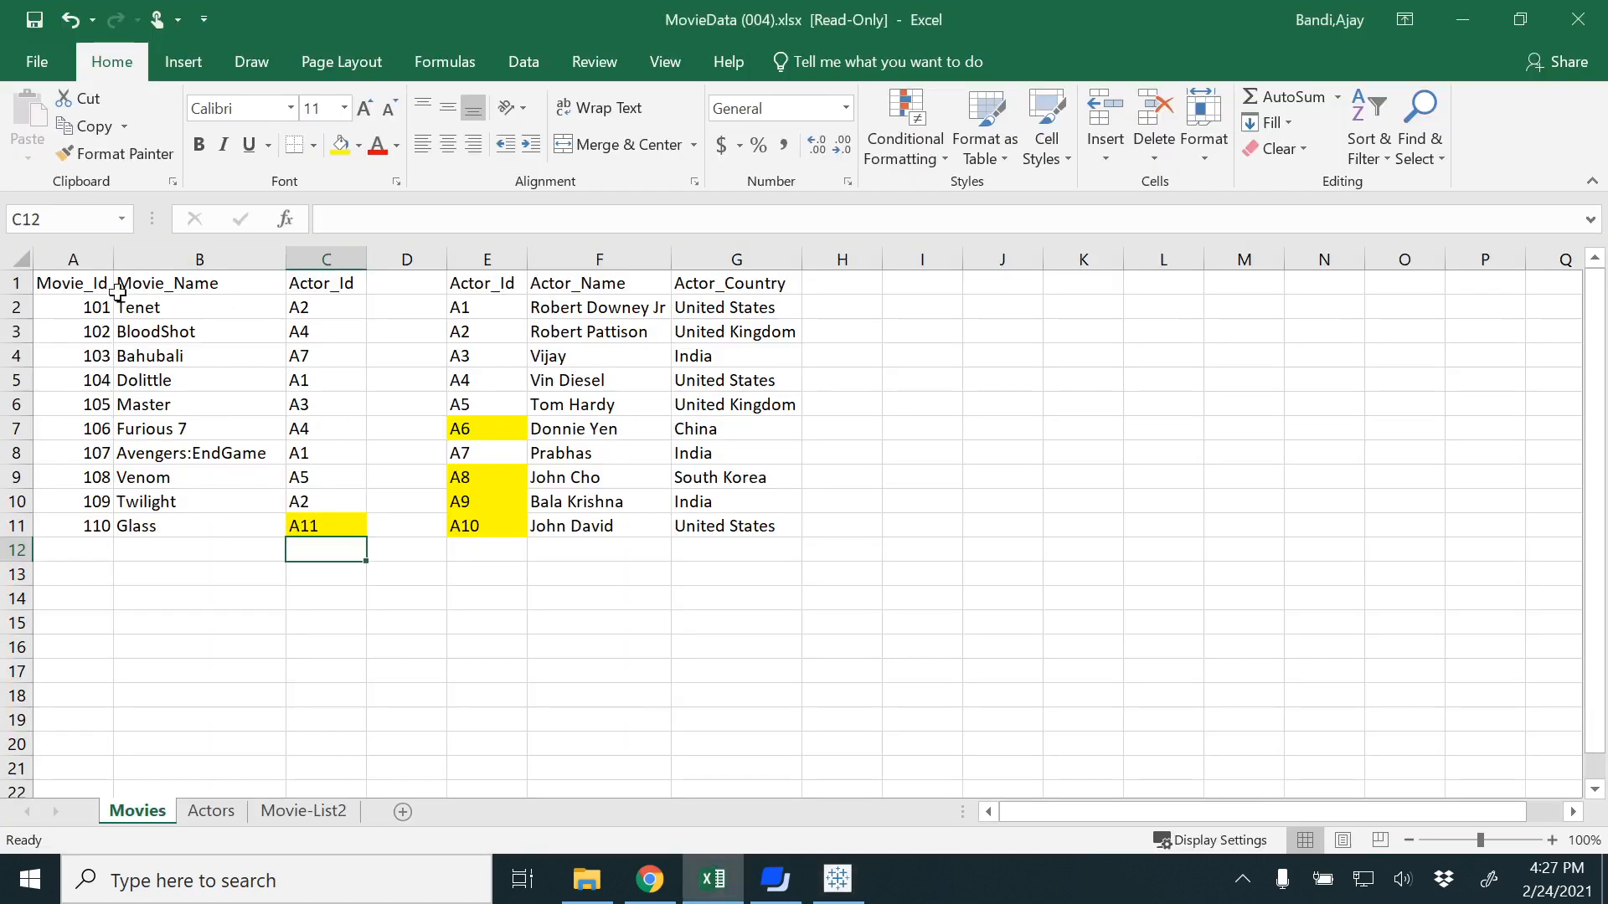
pyautogui.click(727, 884)
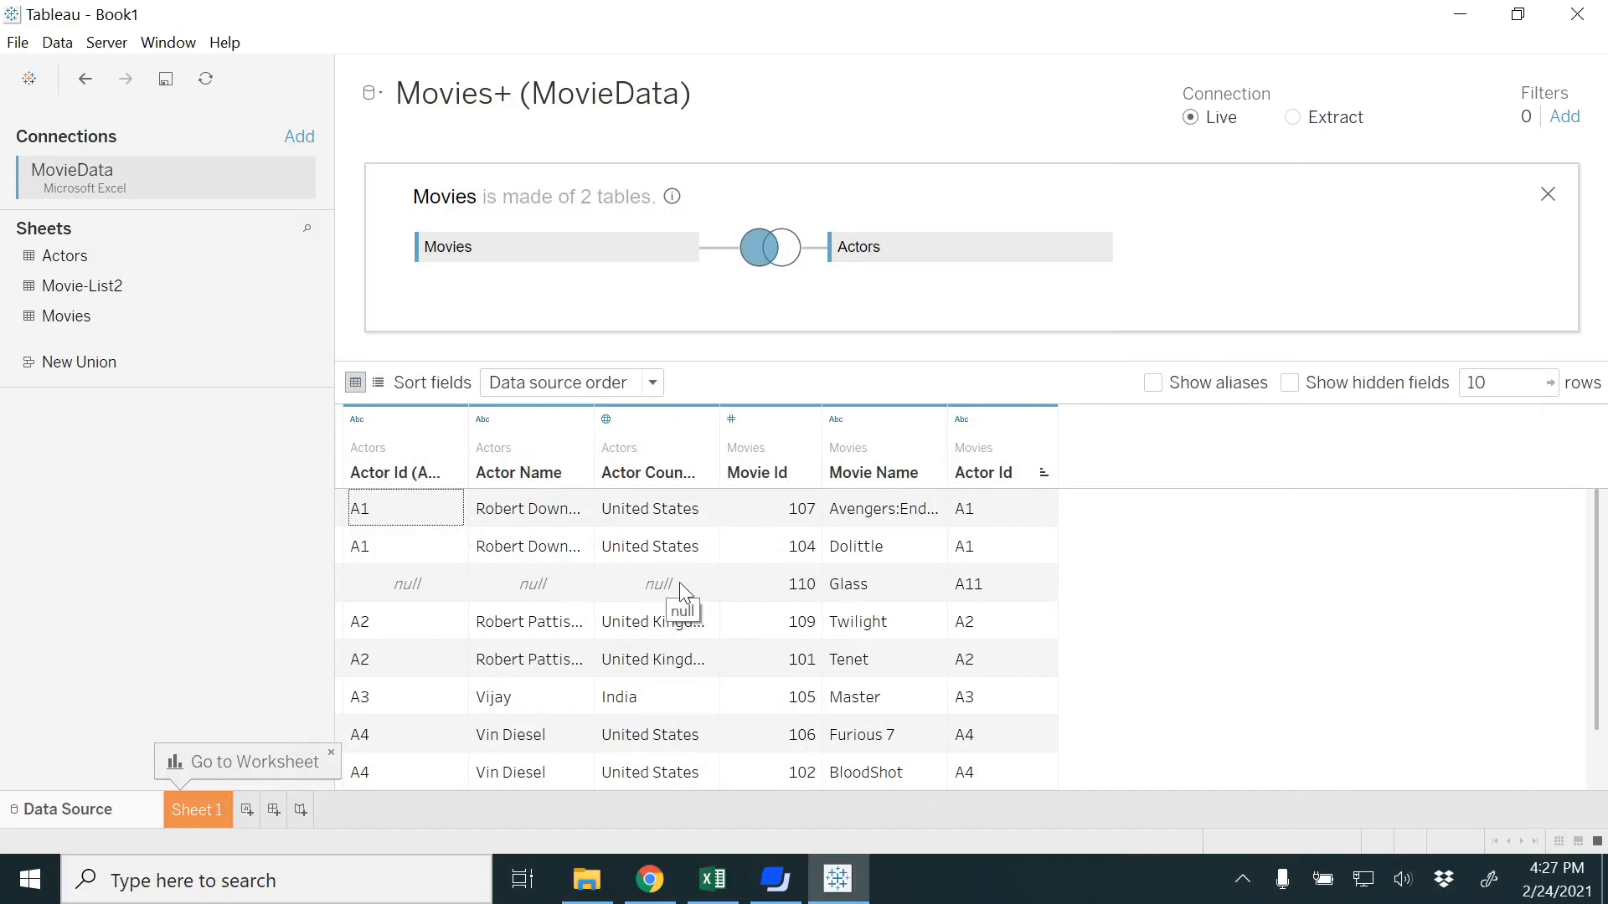
# Change the join between Movies and Actors to a Right join and look through the joined rows
pyautogui.click(776, 258)
pyautogui.click(816, 331)
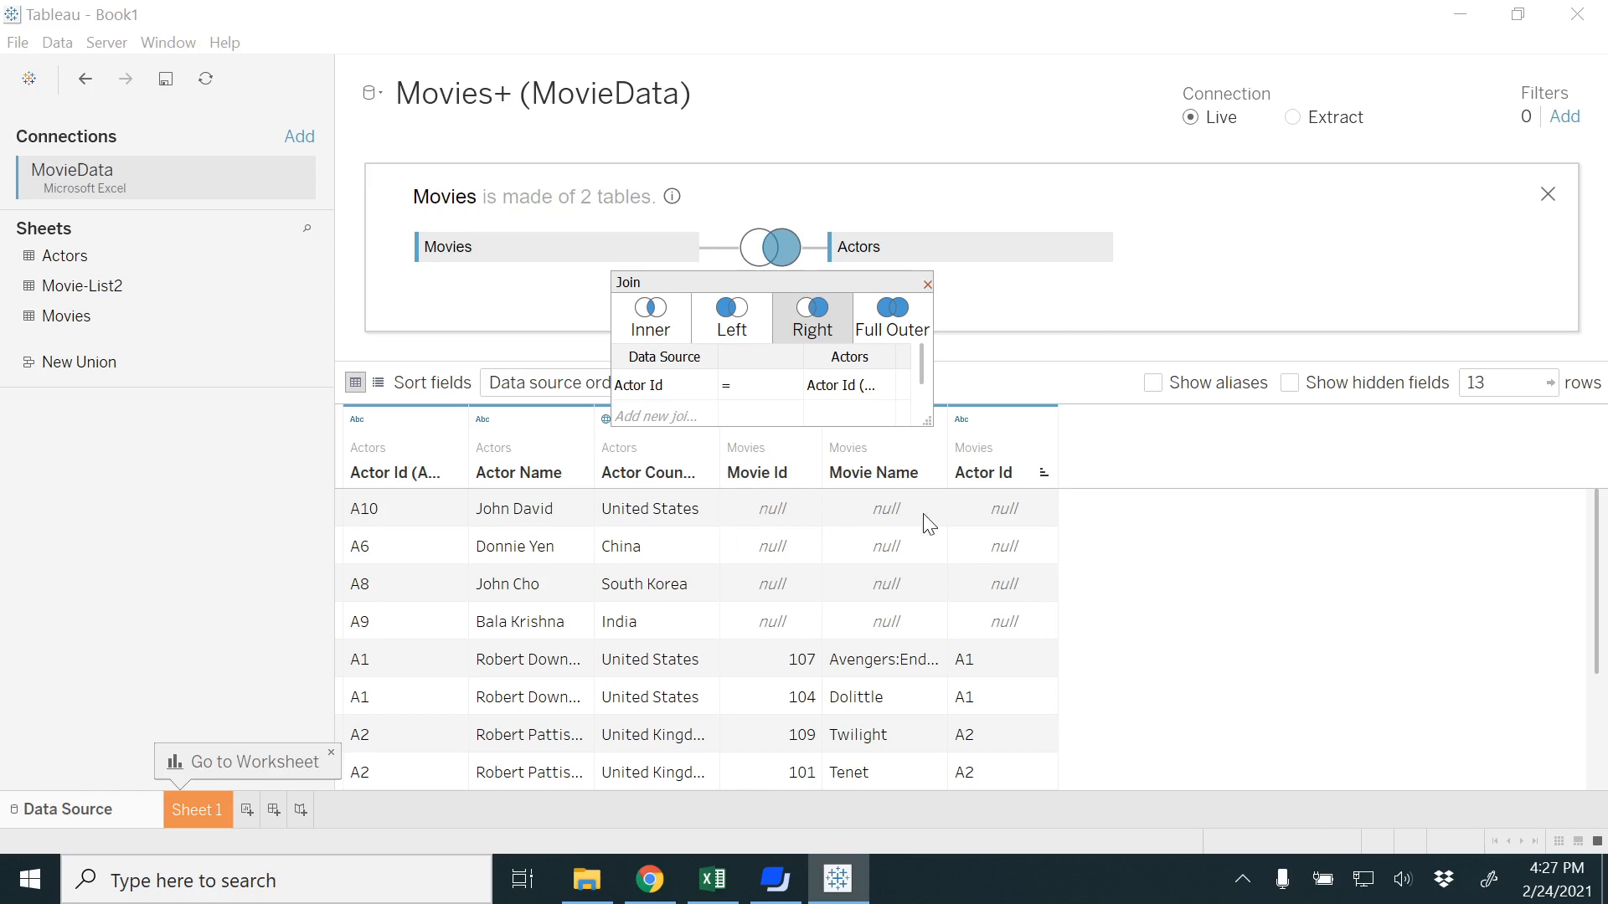
pyautogui.scroll(-3, 860, 624)
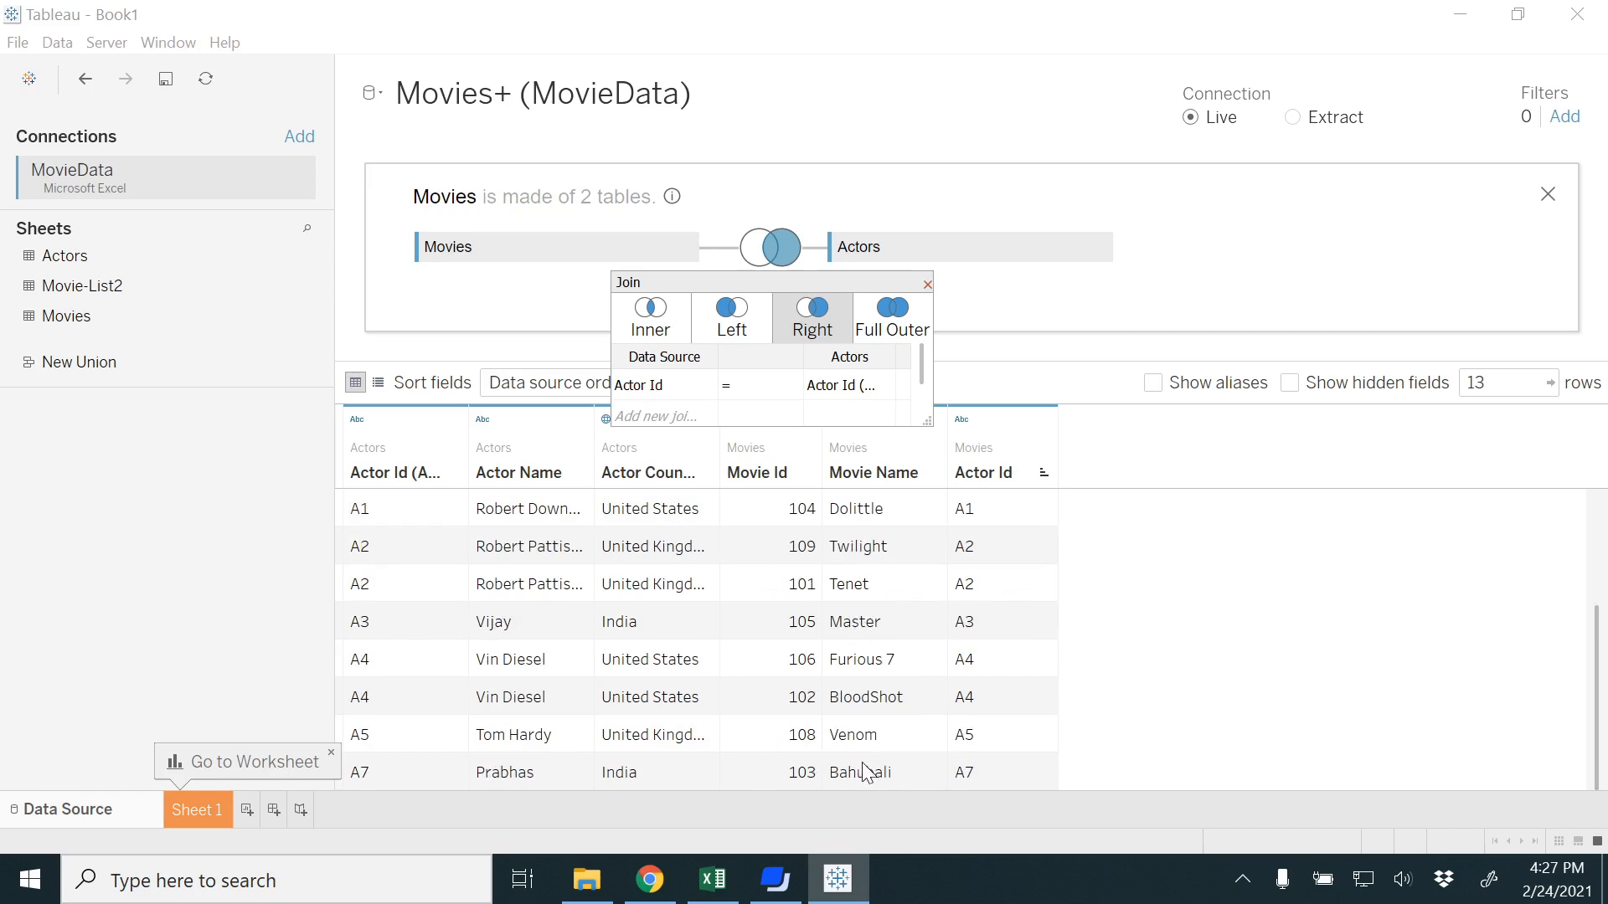
pyautogui.scroll(3, 809, 735)
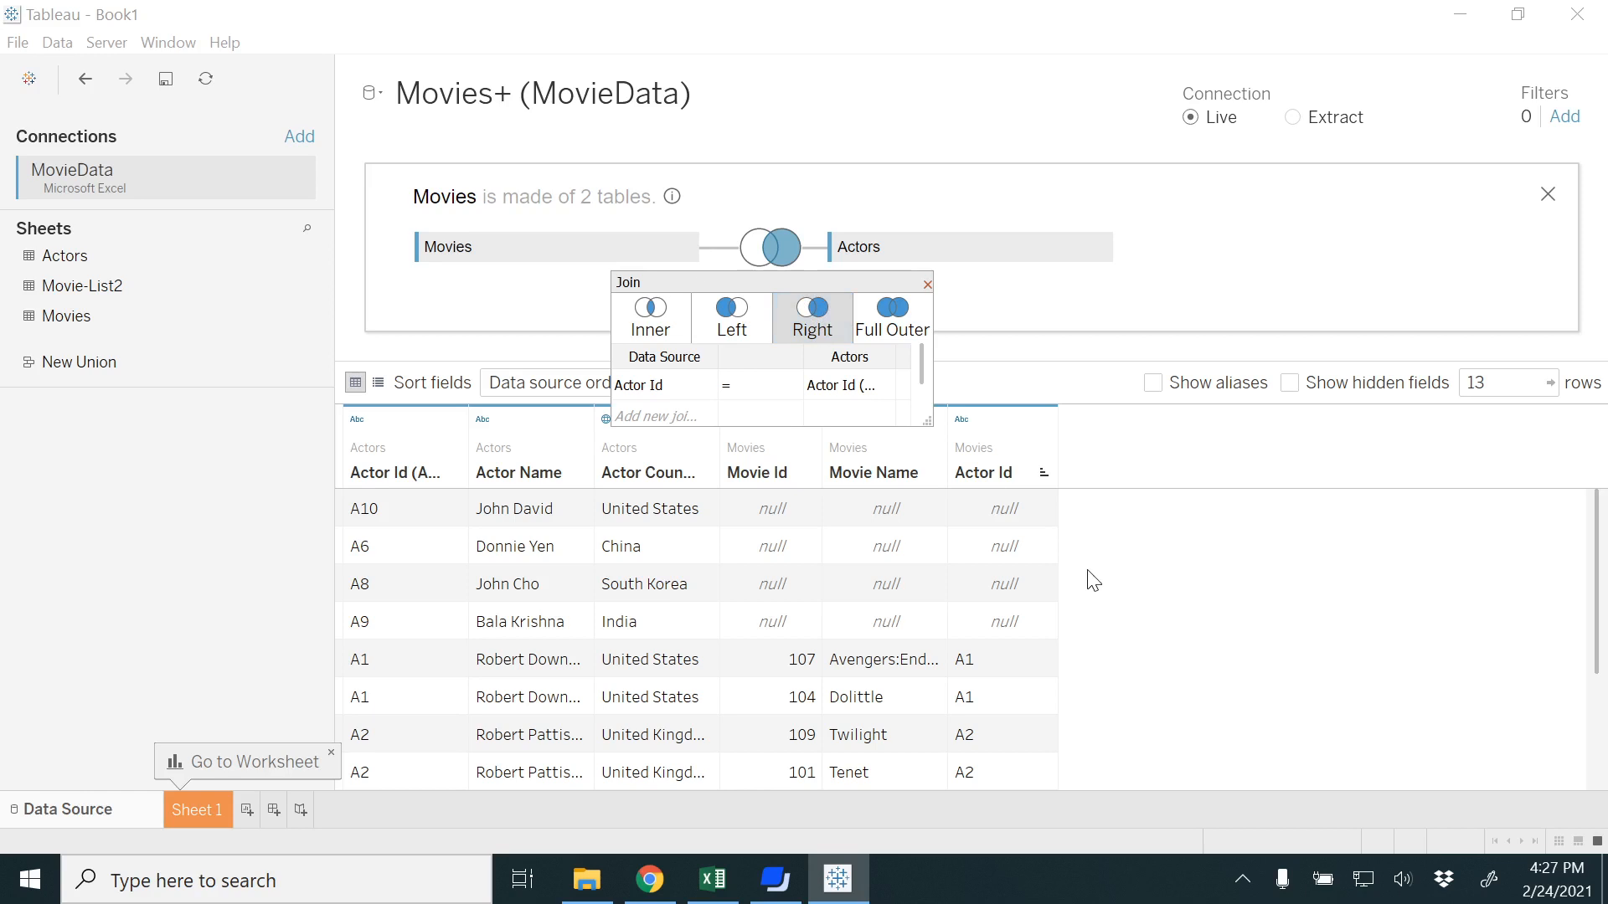
# Change the join between Movies and Actors to a Full Outer join and look through the joined rows
pyautogui.click(894, 325)
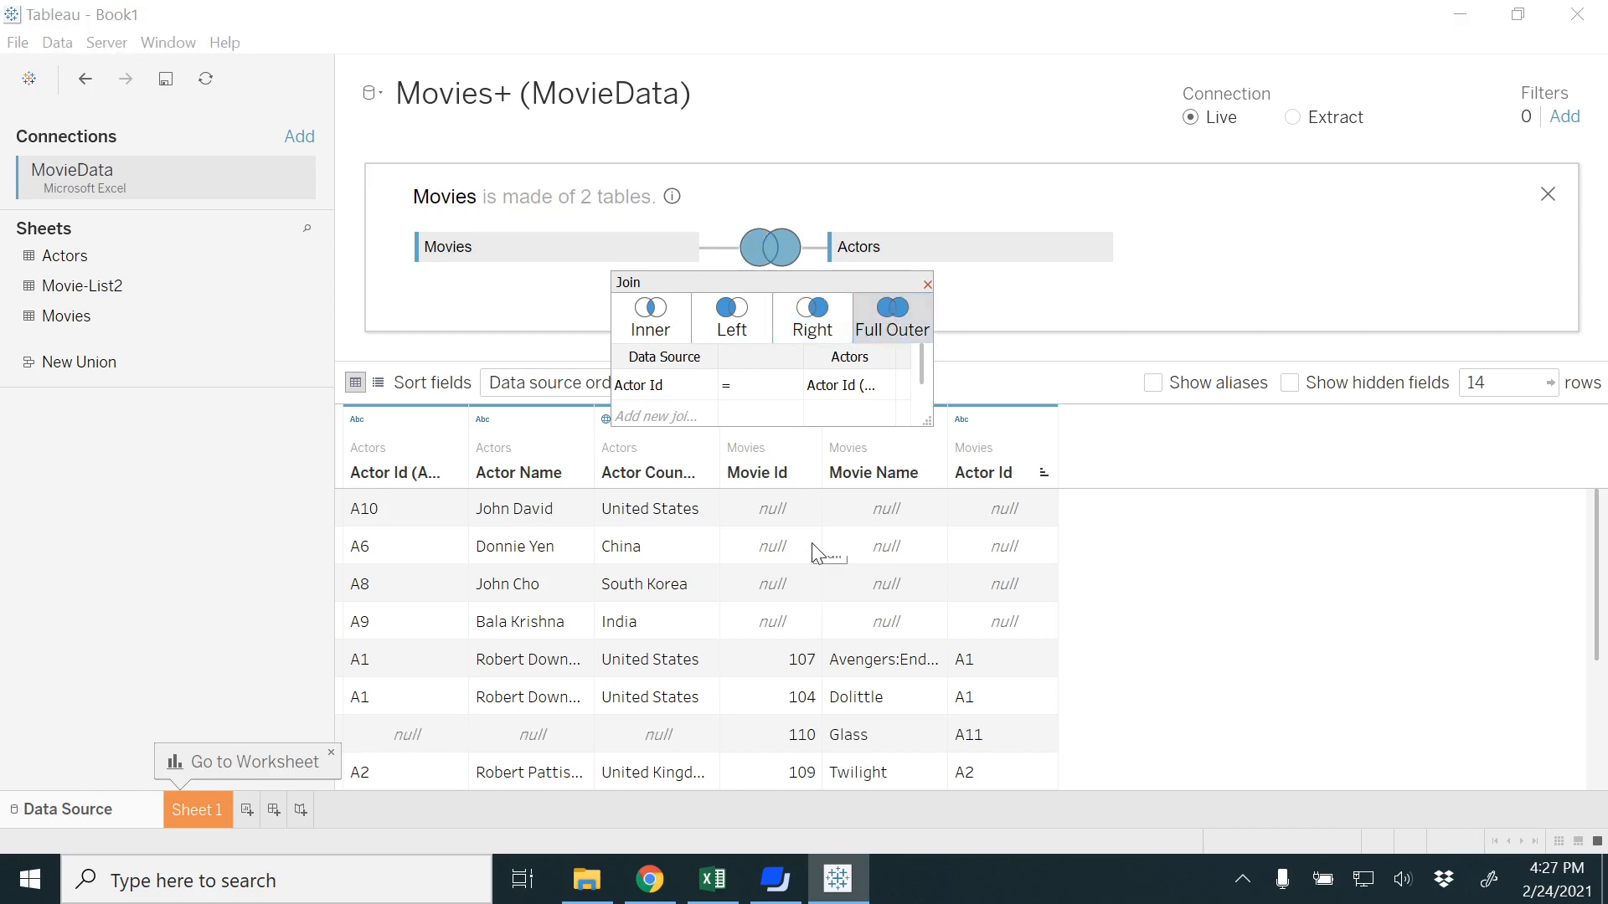
pyautogui.scroll(-2, 817, 553)
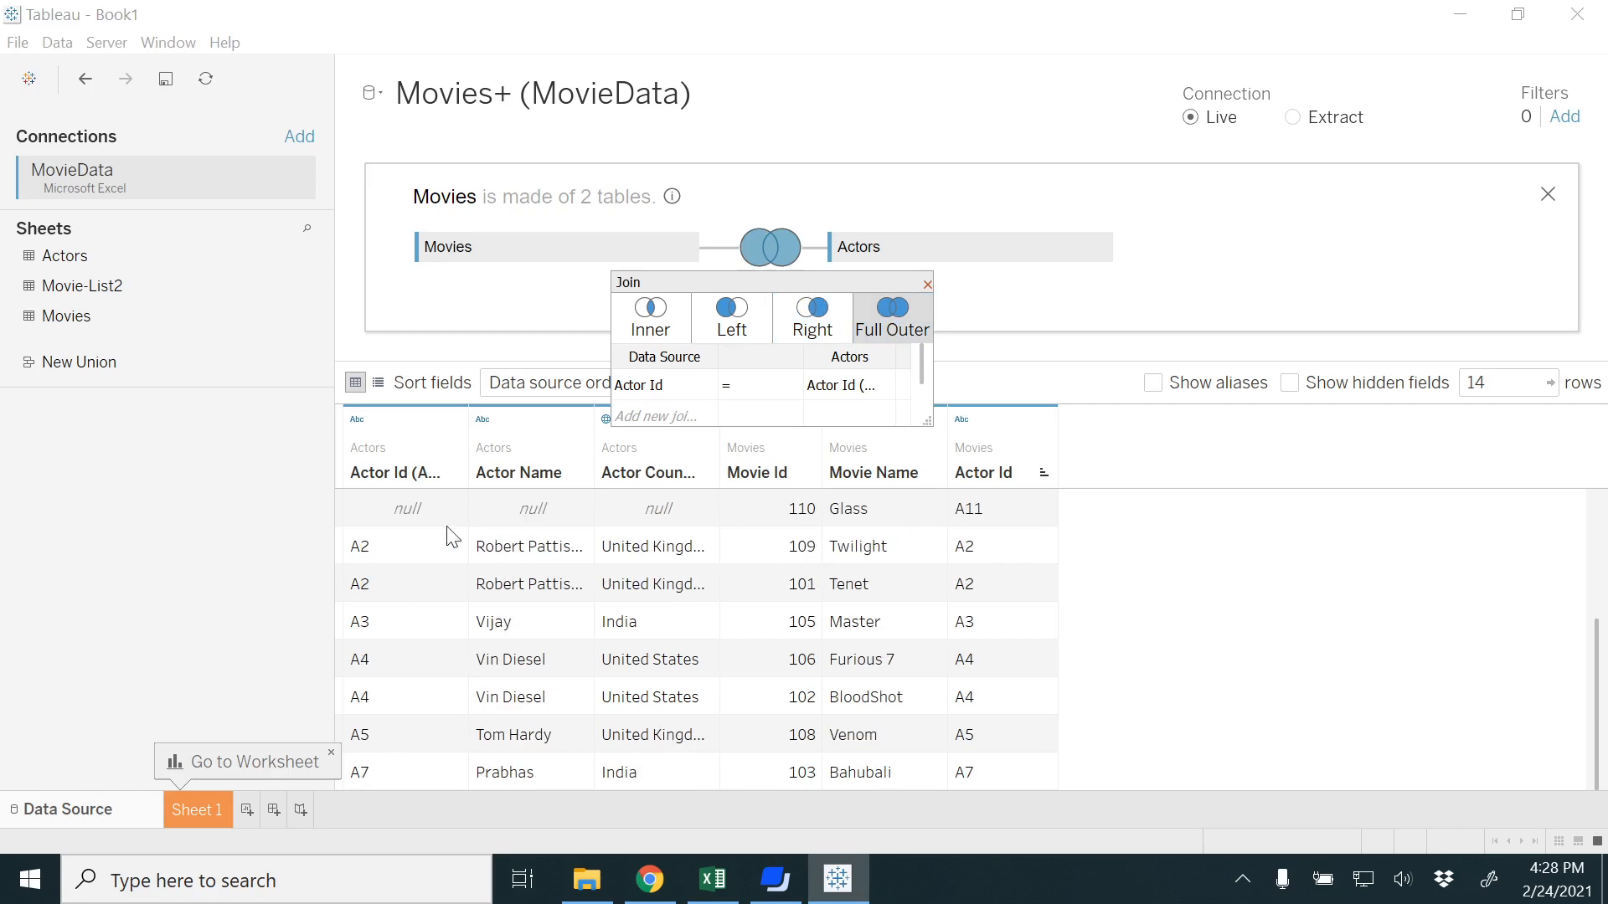
pyautogui.scroll(2, 806, 523)
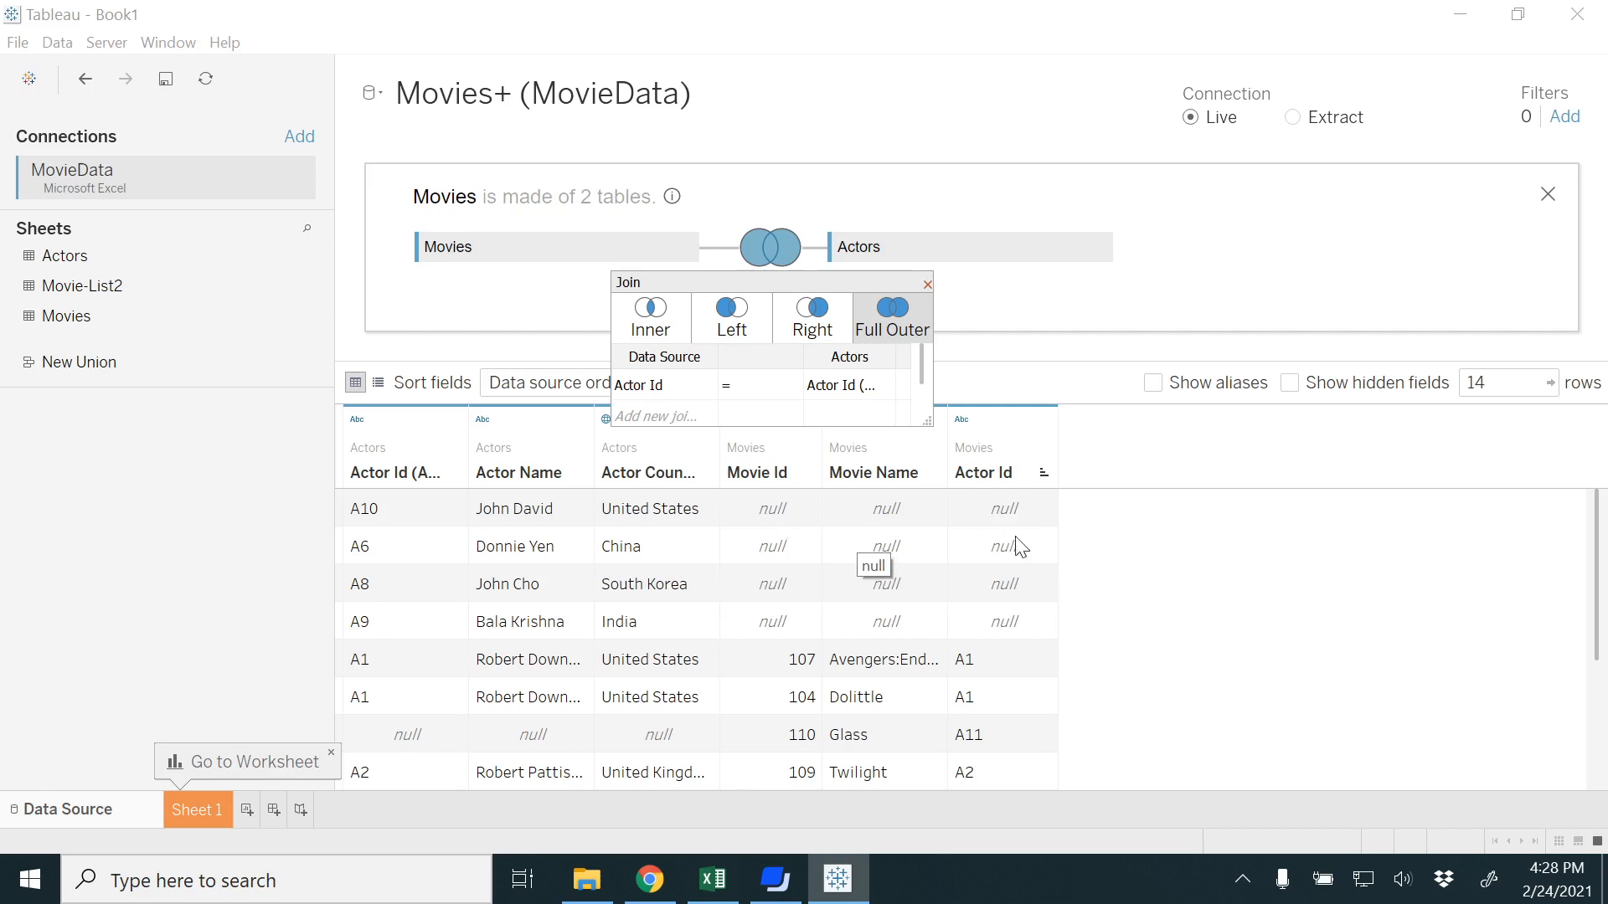
# Close the join settings and the join view, and remove the joined Movies table from the canvas
pyautogui.click(926, 284)
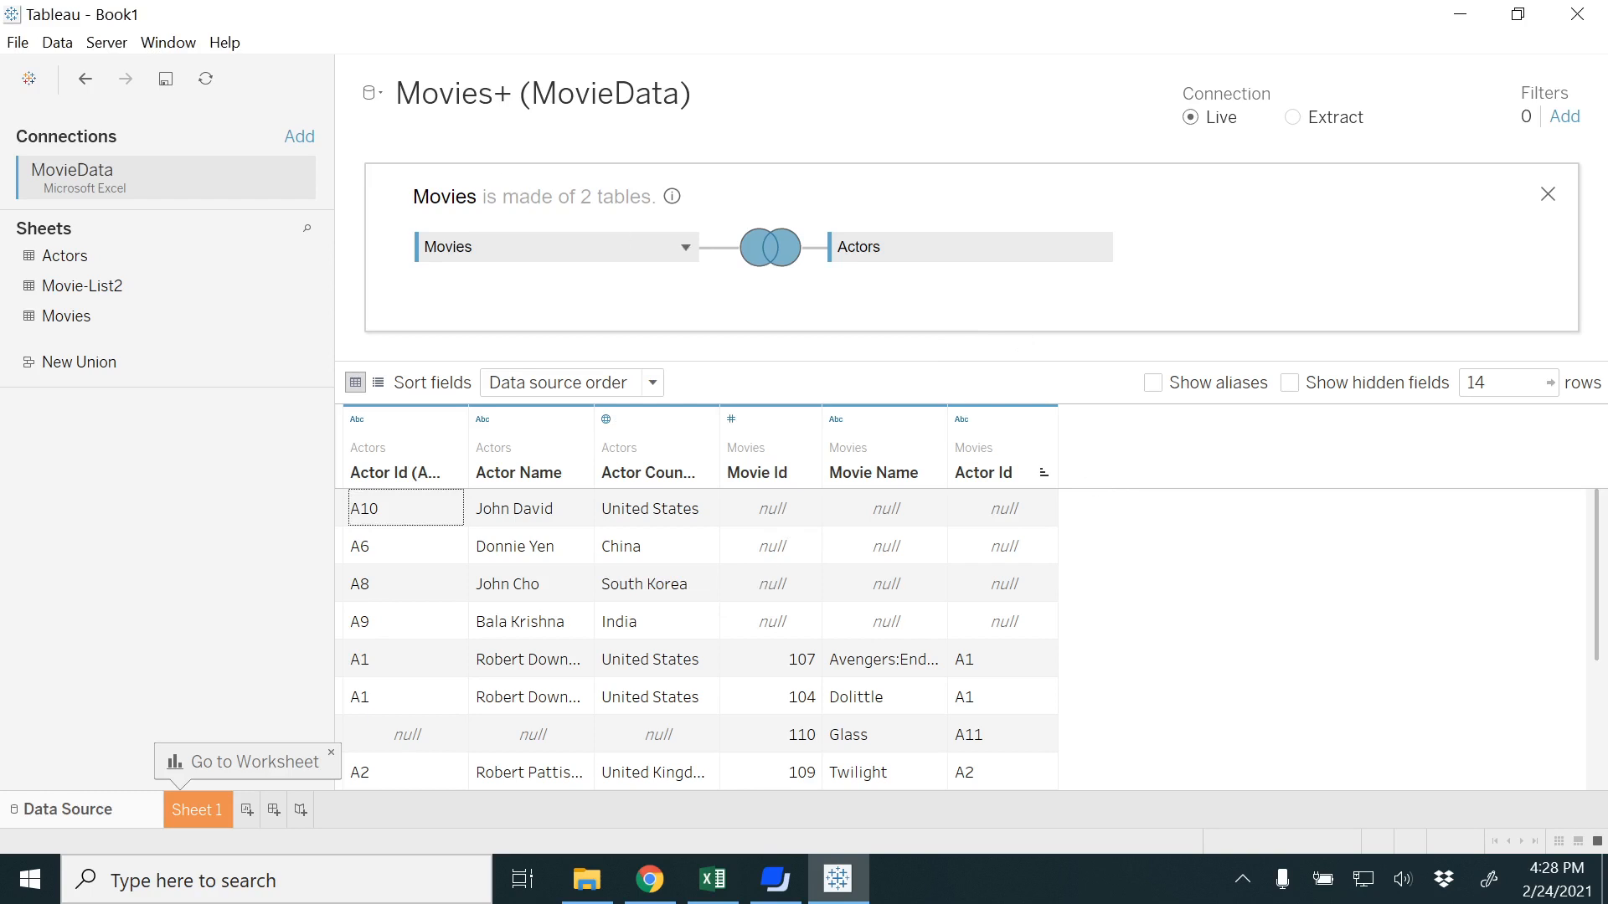
pyautogui.click(1548, 193)
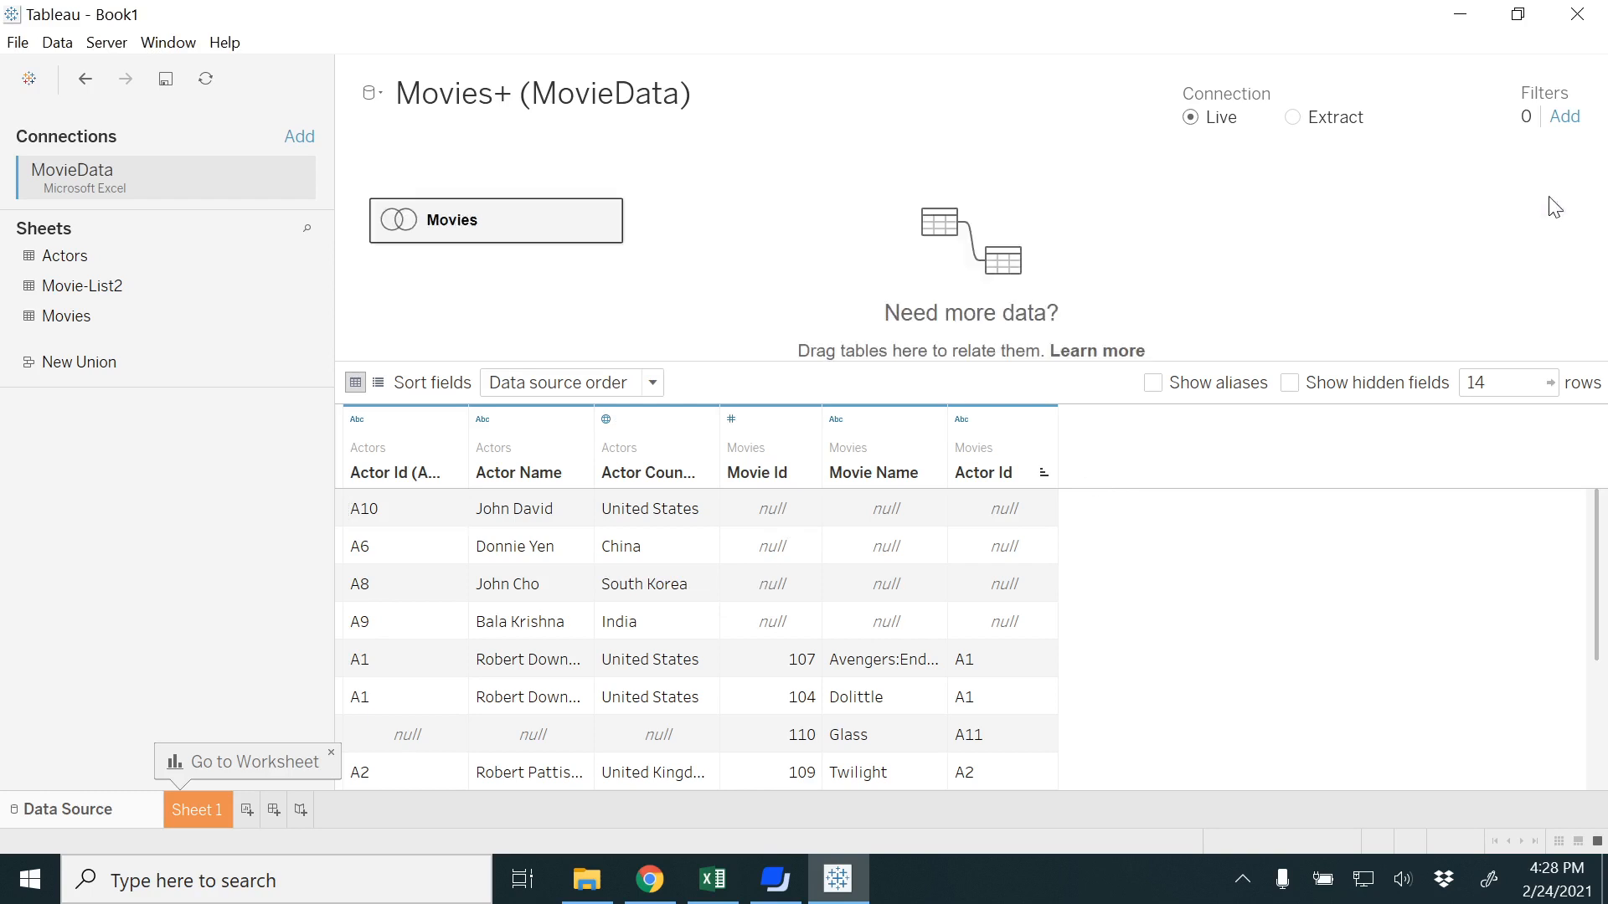
pyautogui.moveTo(526, 222); pyautogui.dragTo(149, 584)
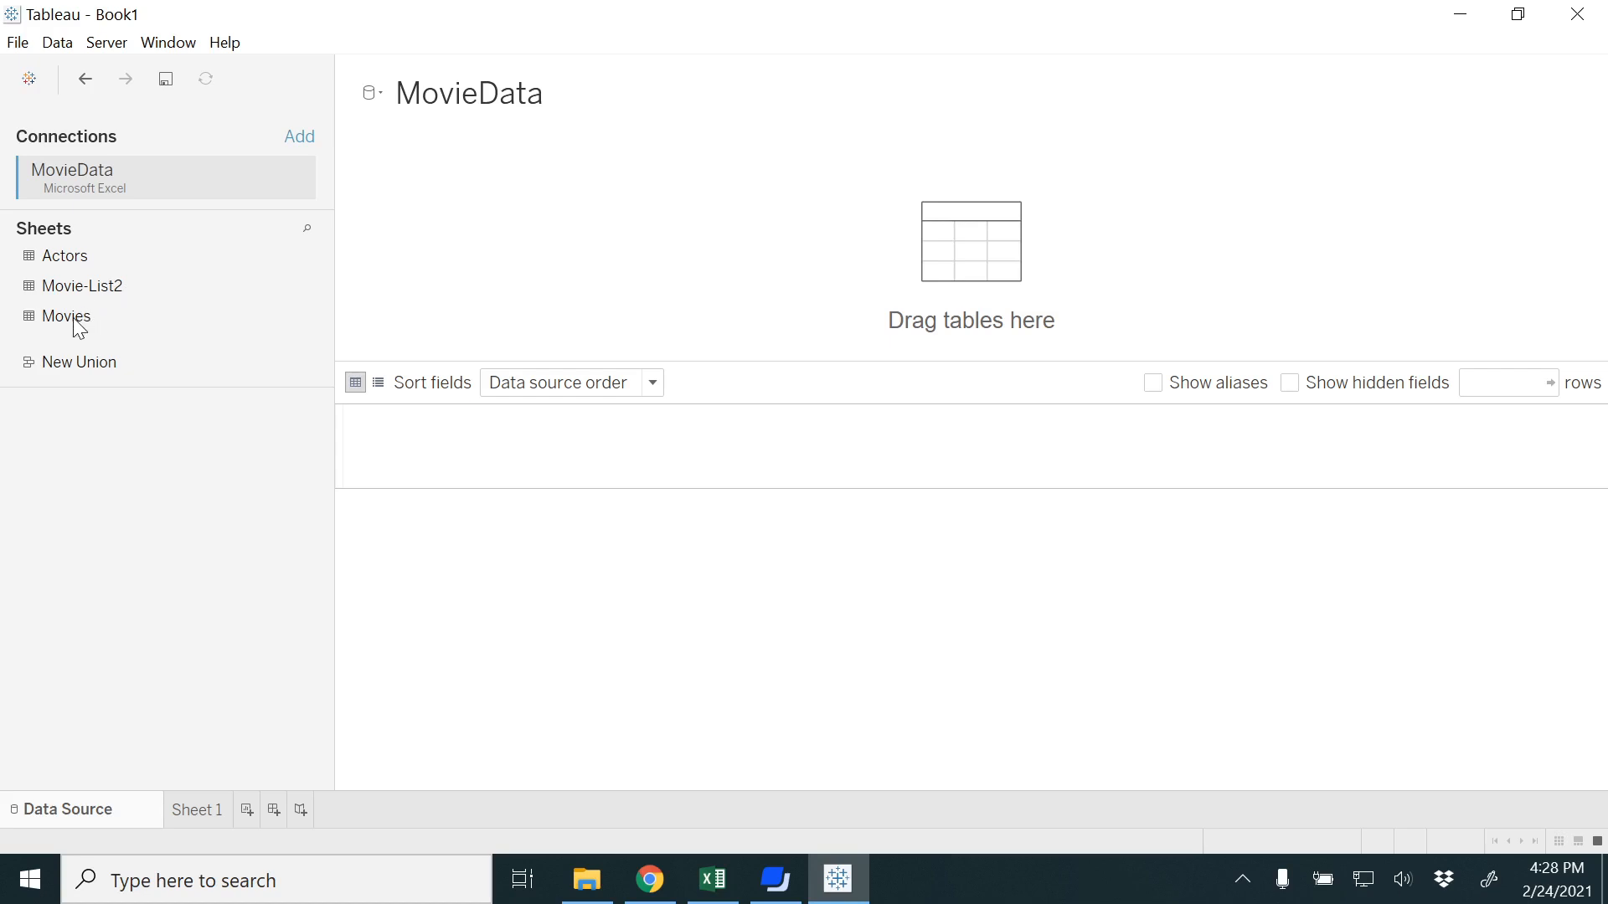
pyautogui.moveTo(78, 326); pyautogui.dragTo(474, 247)
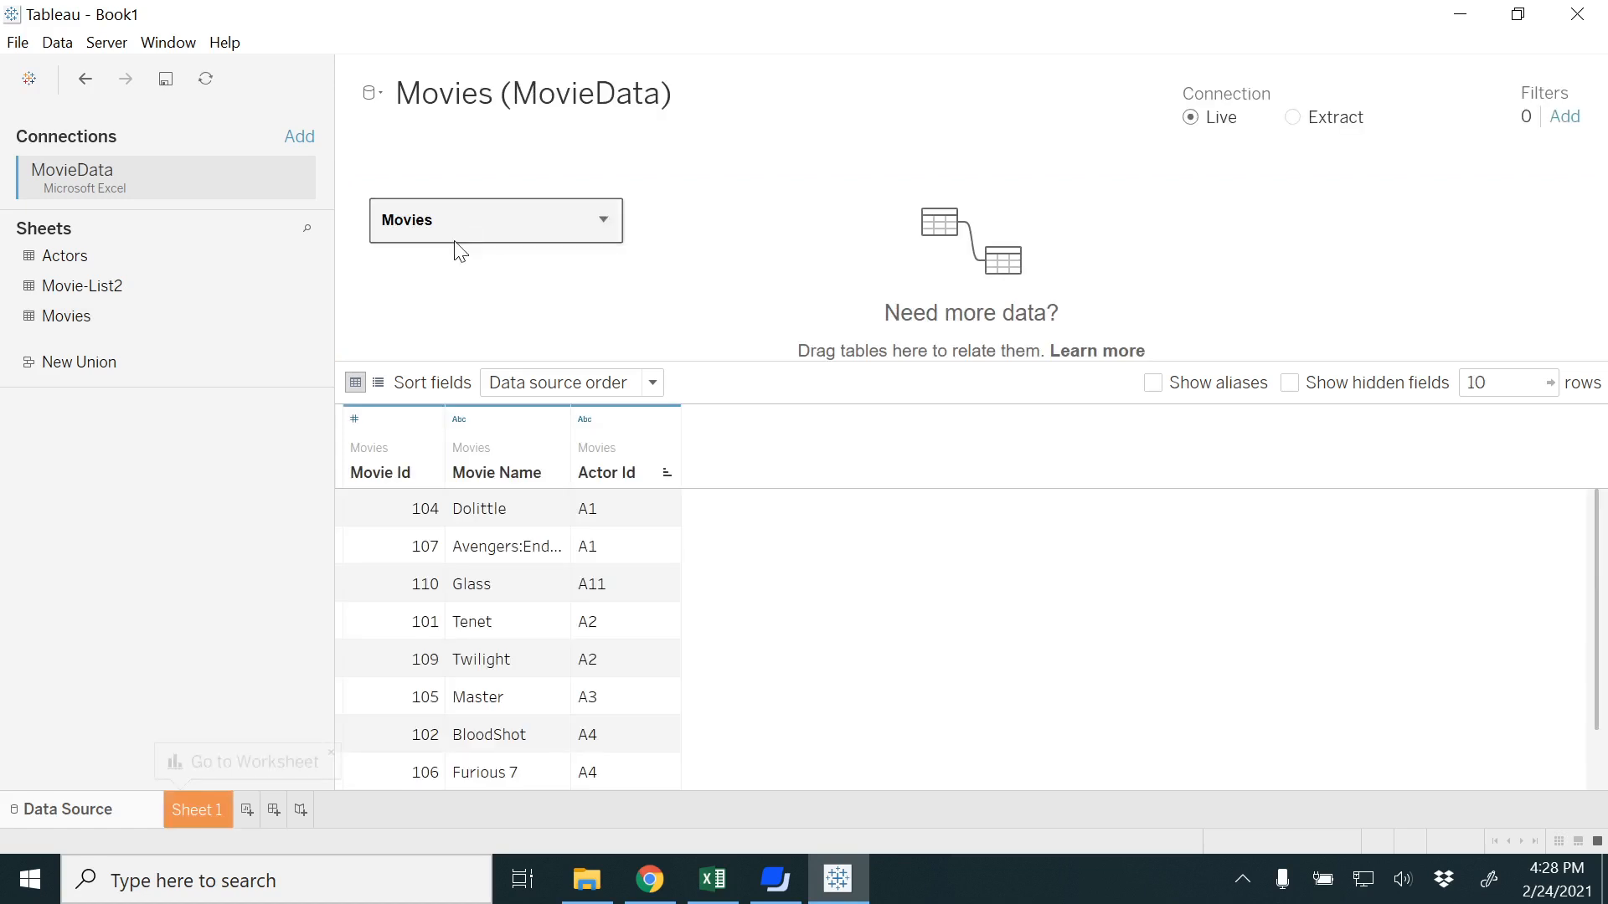
pyautogui.click(73, 287)
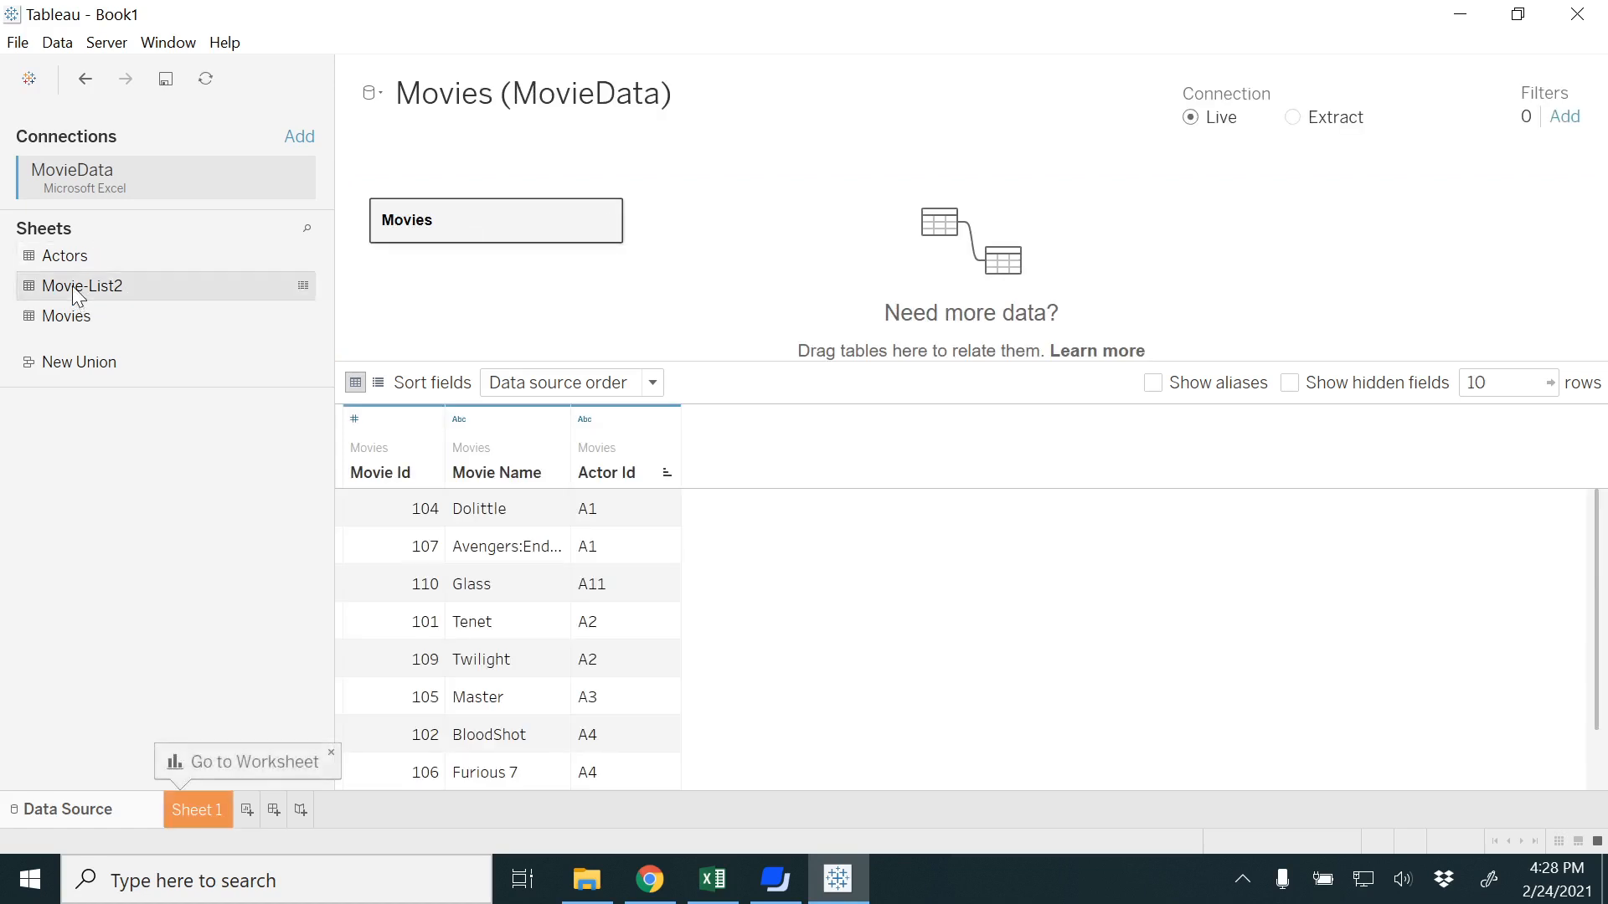
pyautogui.moveTo(78, 297); pyautogui.dragTo(421, 257)
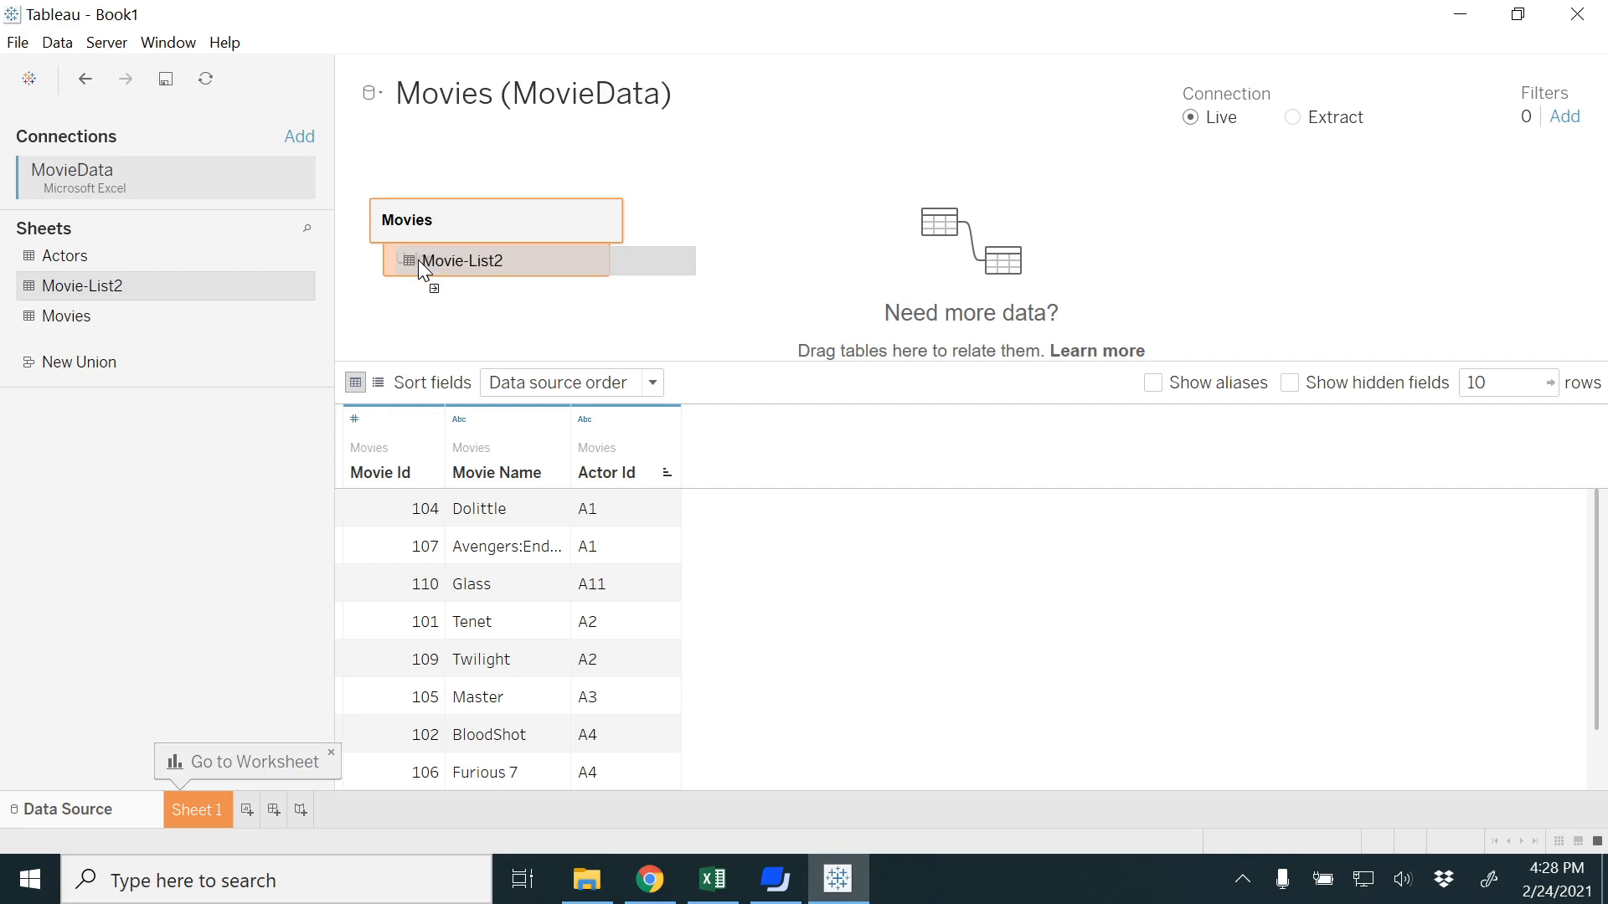
pyautogui.moveTo(419, 260); pyautogui.dragTo(418, 263)
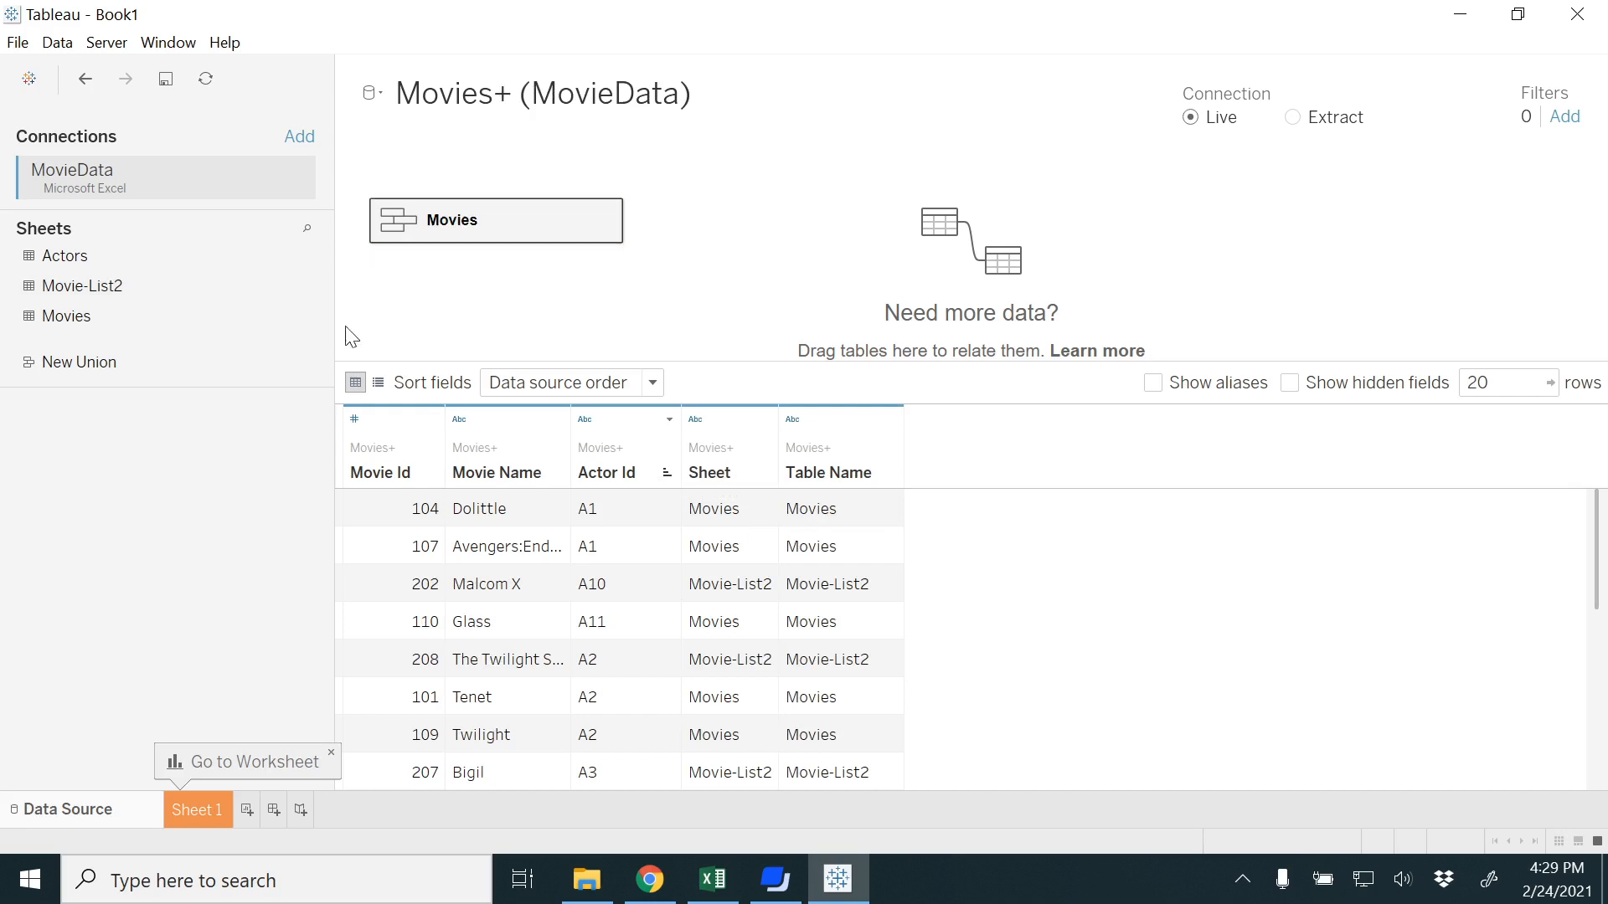
pyautogui.moveTo(417, 231); pyautogui.dragTo(182, 561)
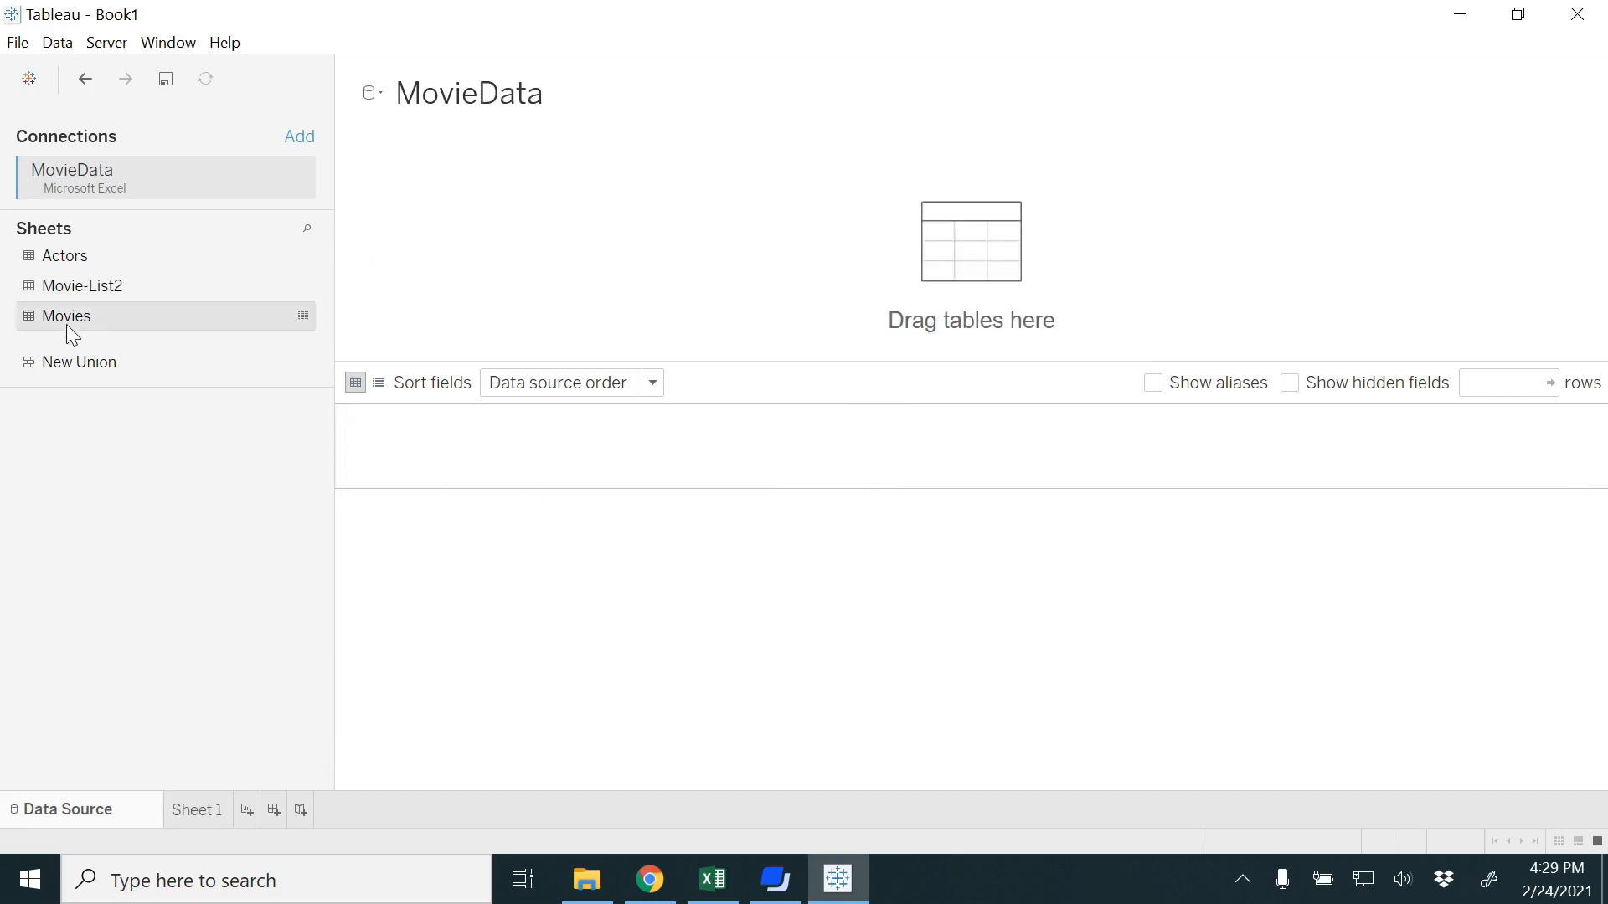
# Add the Movies sheet to the canvas, review its rows, and union the Movie-List2 sheet with it
pyautogui.moveTo(60, 324); pyautogui.dragTo(455, 237)
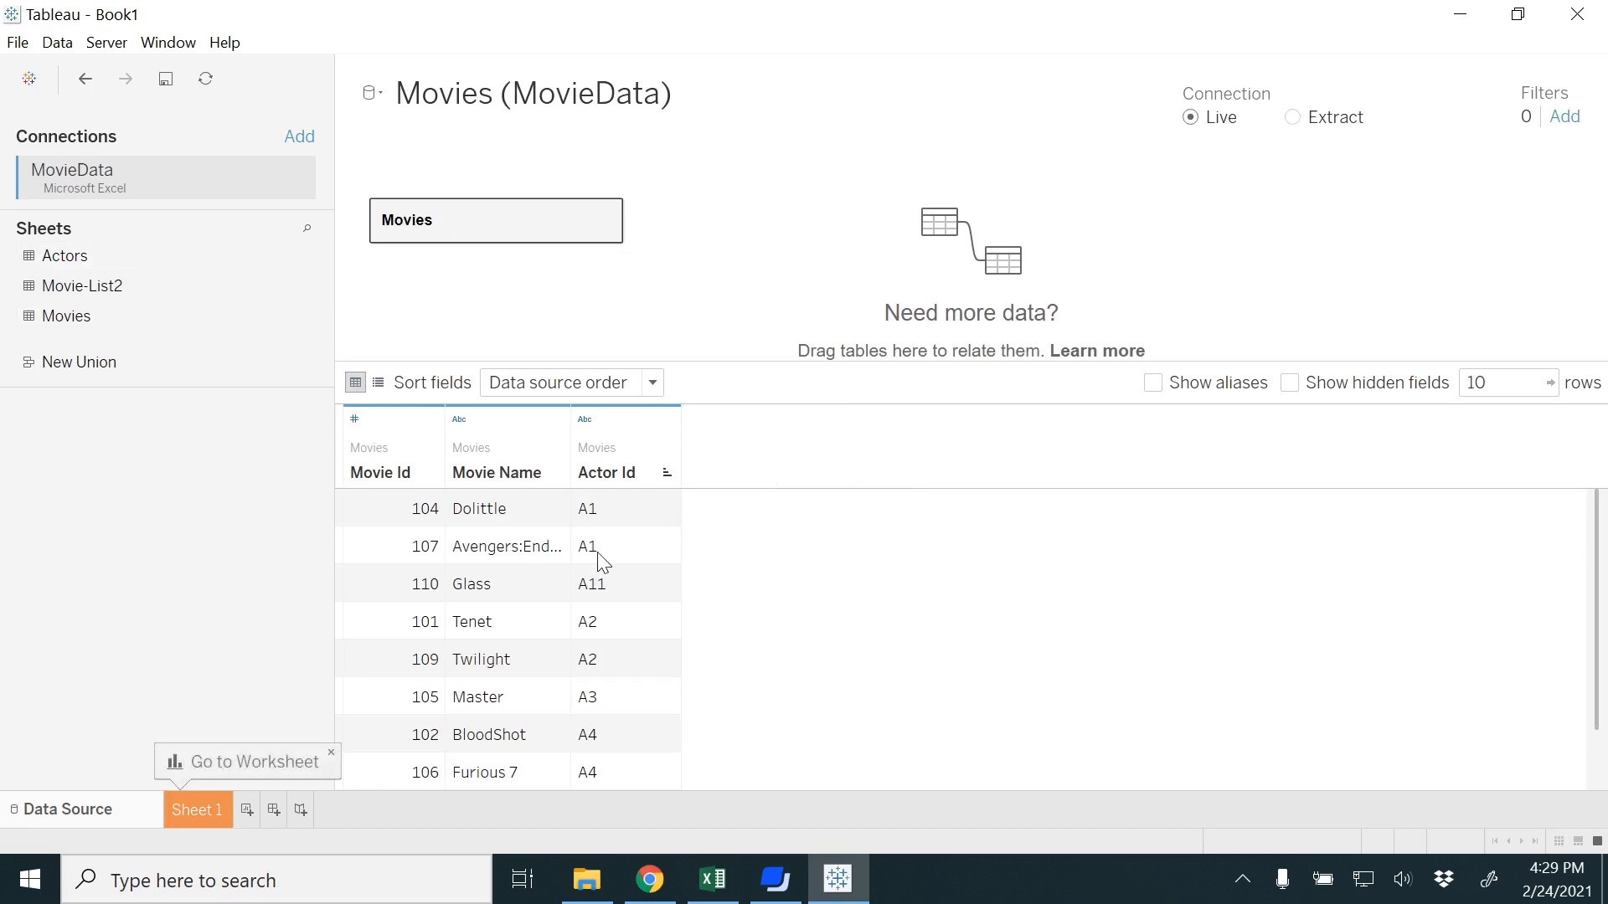
pyautogui.scroll(-1, 551, 603)
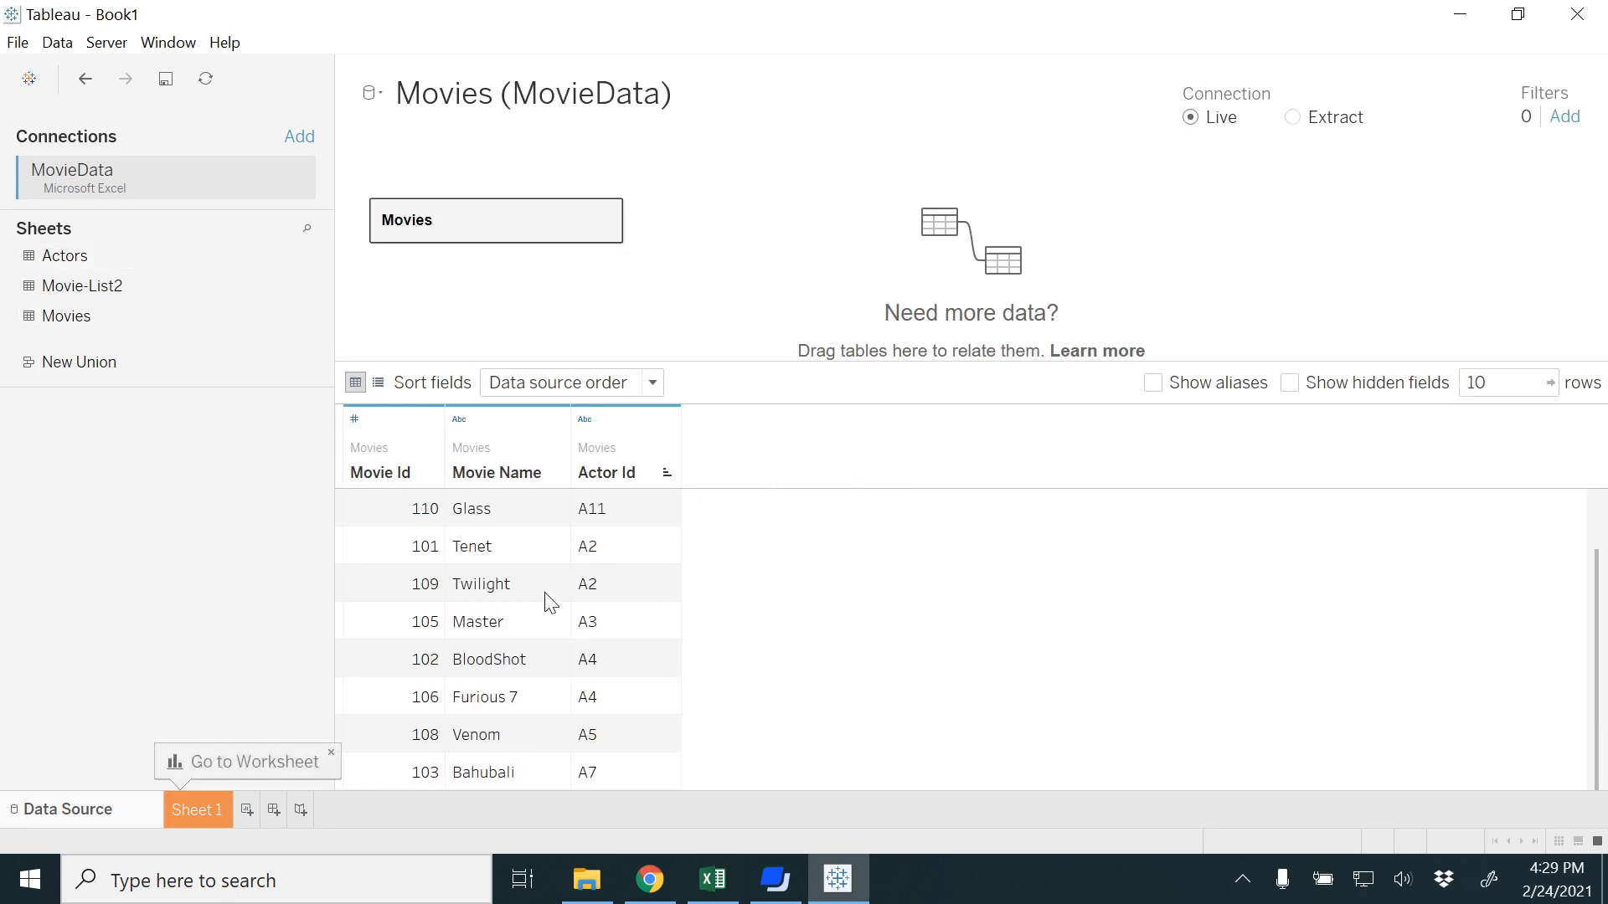
pyautogui.scroll(1, 552, 603)
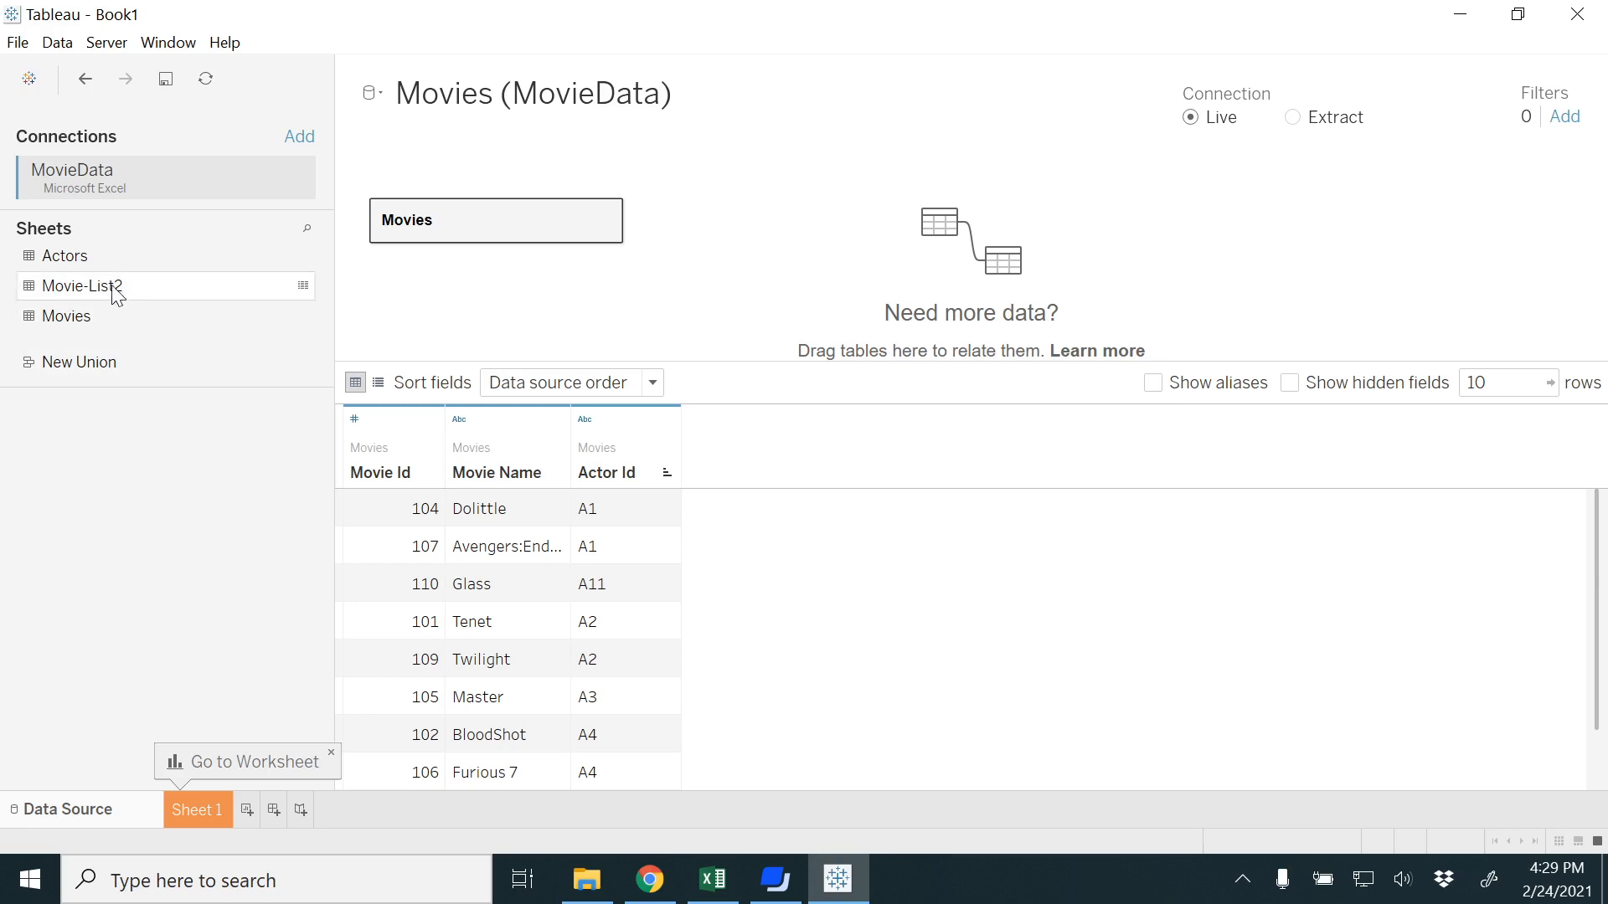
pyautogui.moveTo(83, 287); pyautogui.dragTo(436, 262)
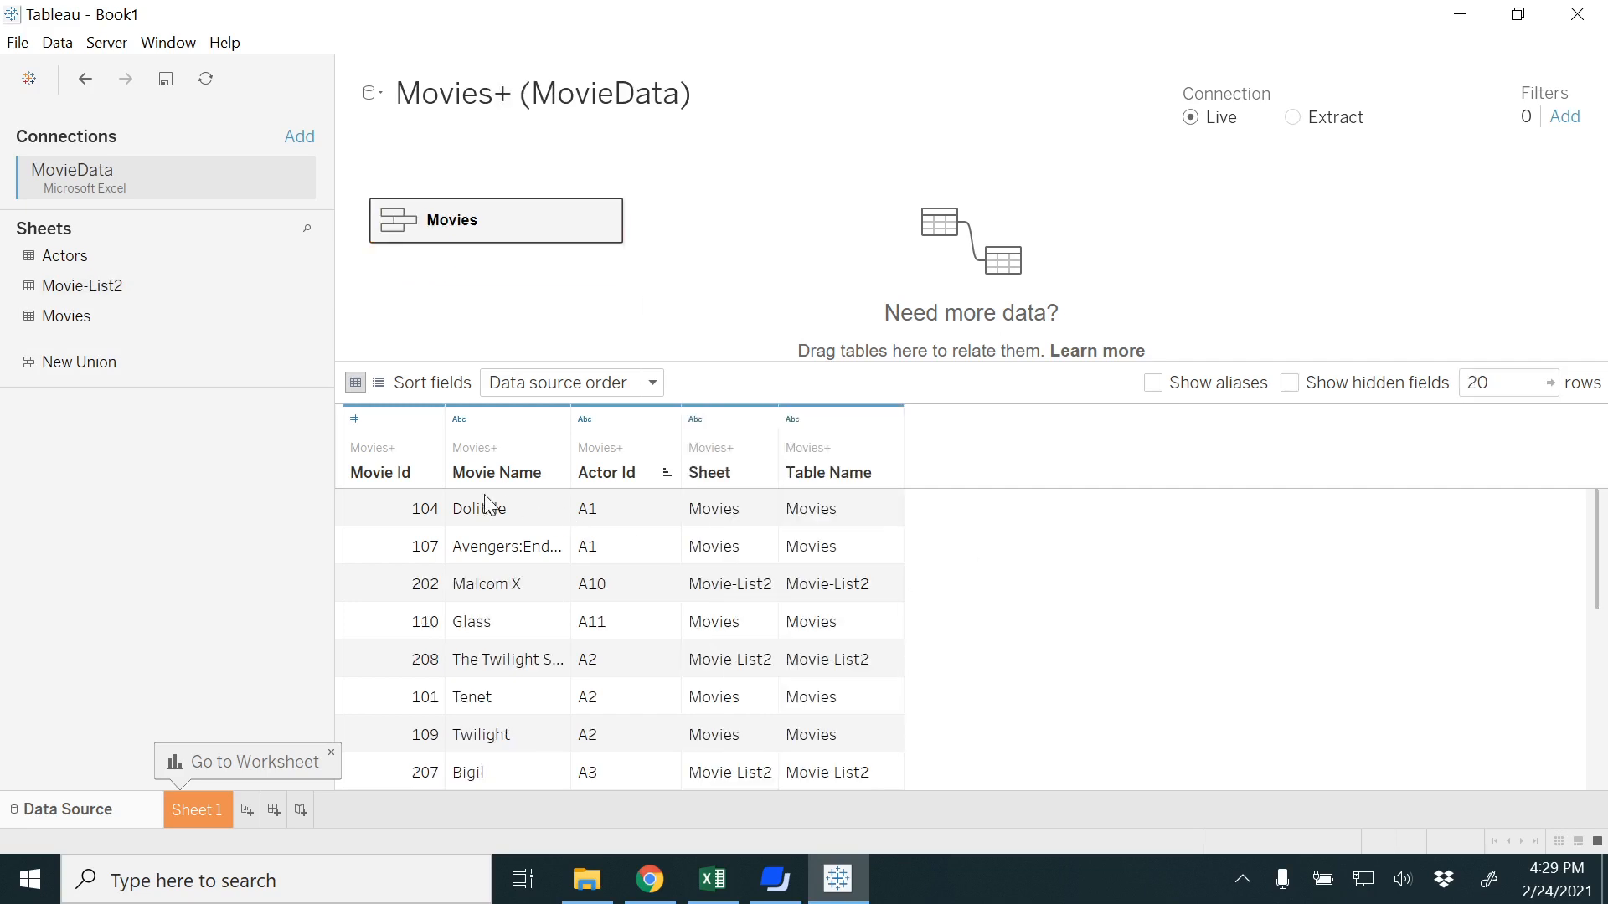
# Examine the Movie-List2 and Movies sheets in Excel, and return to Tableau to look through the unioned rows
pyautogui.click(713, 879)
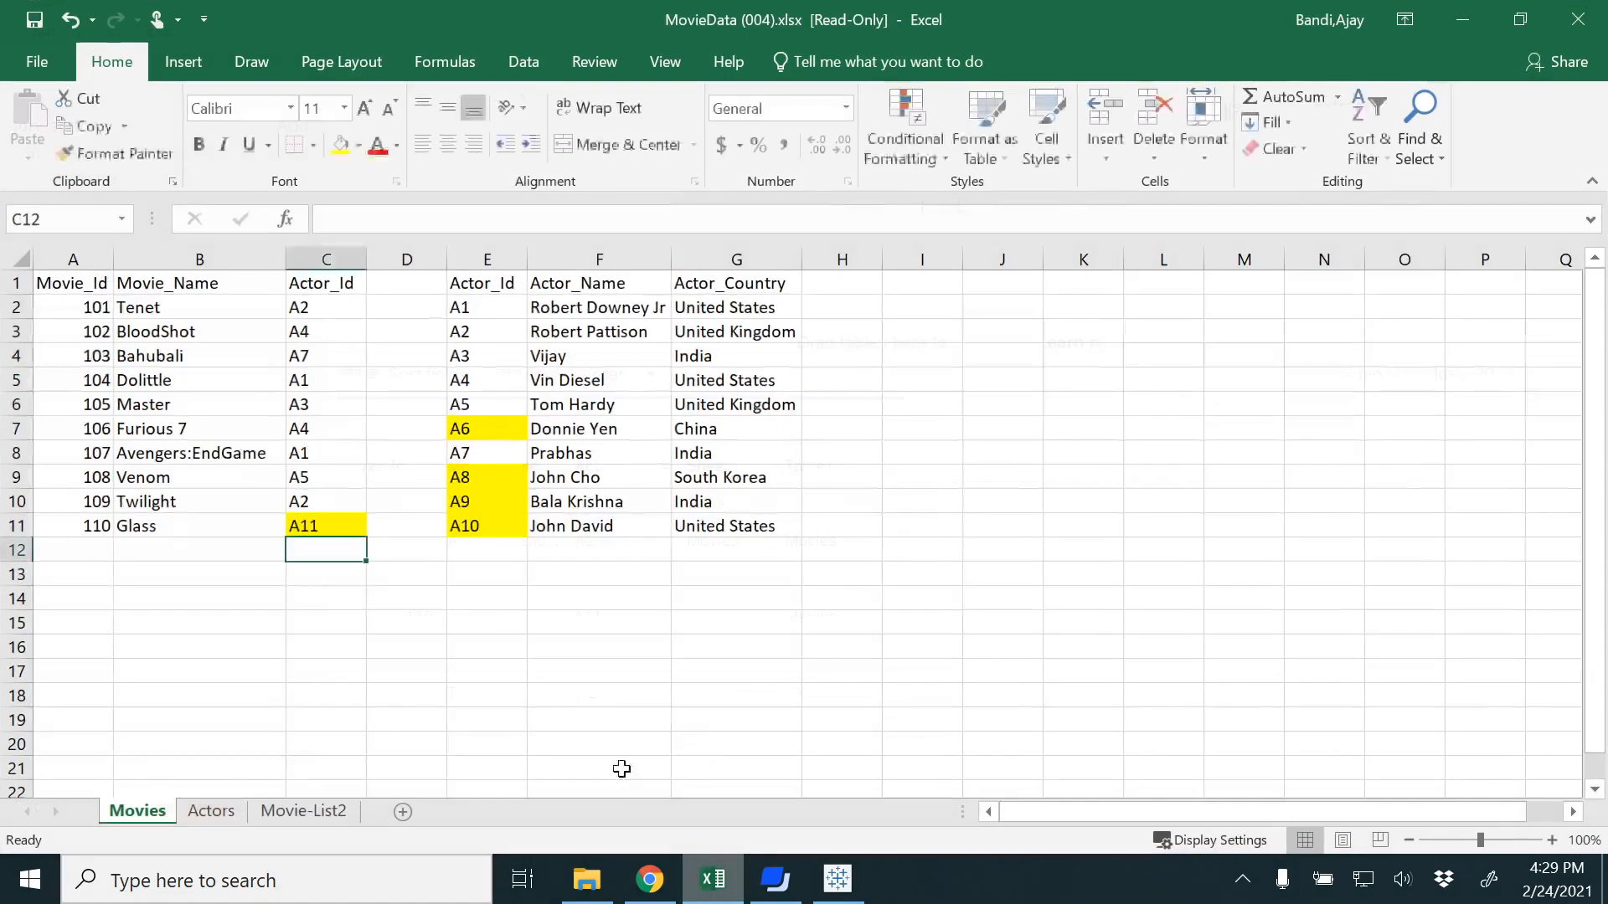
pyautogui.click(289, 811)
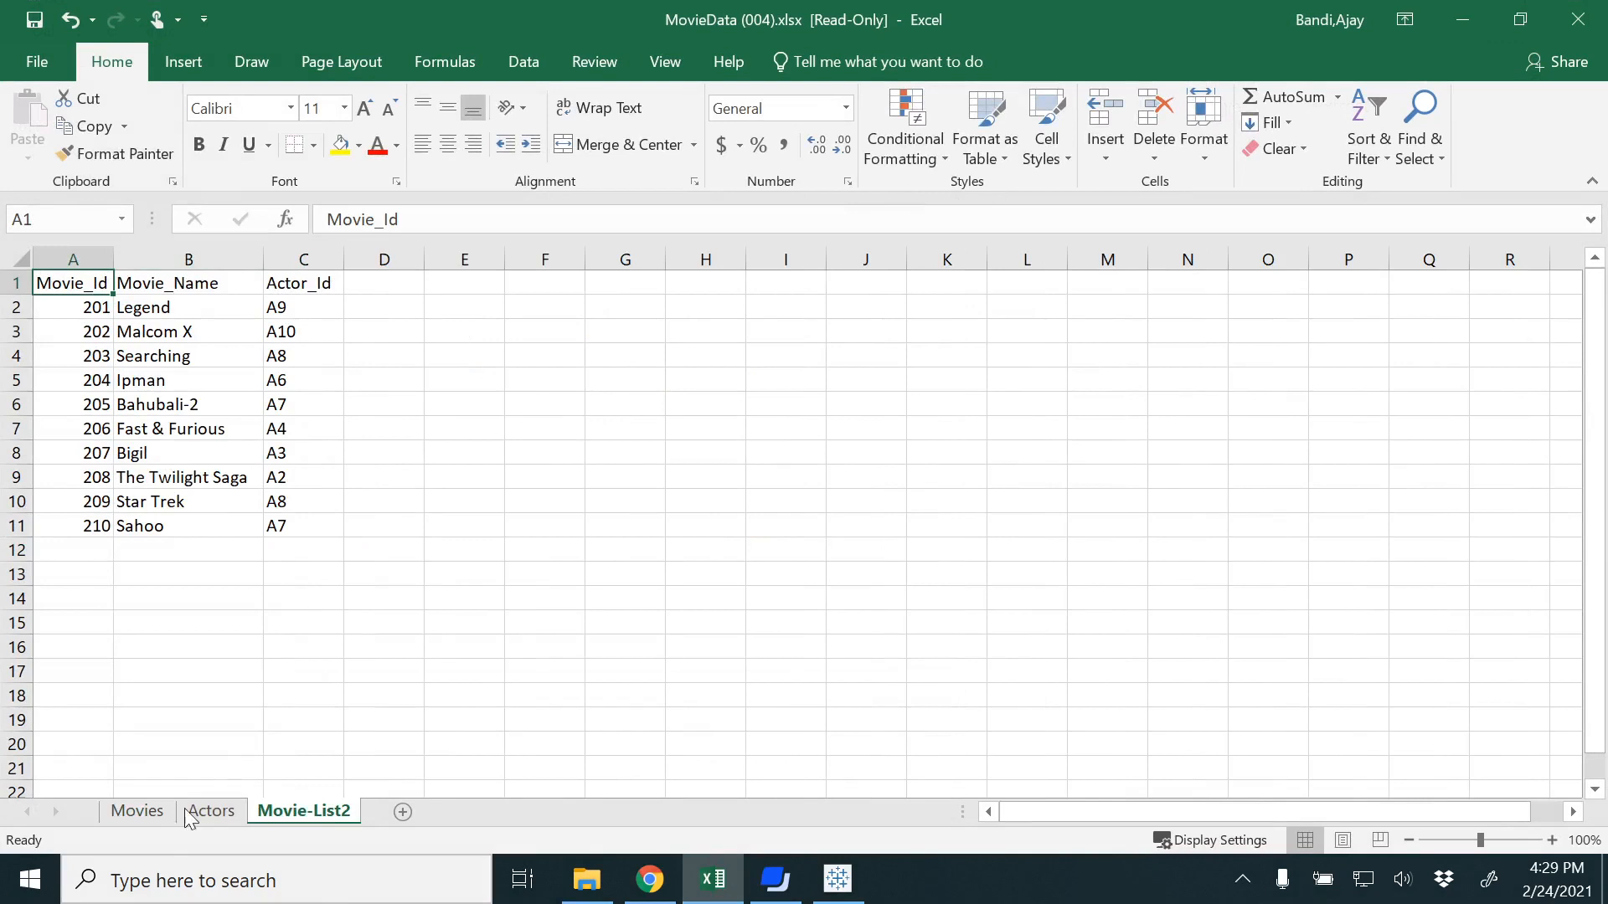
pyautogui.click(137, 811)
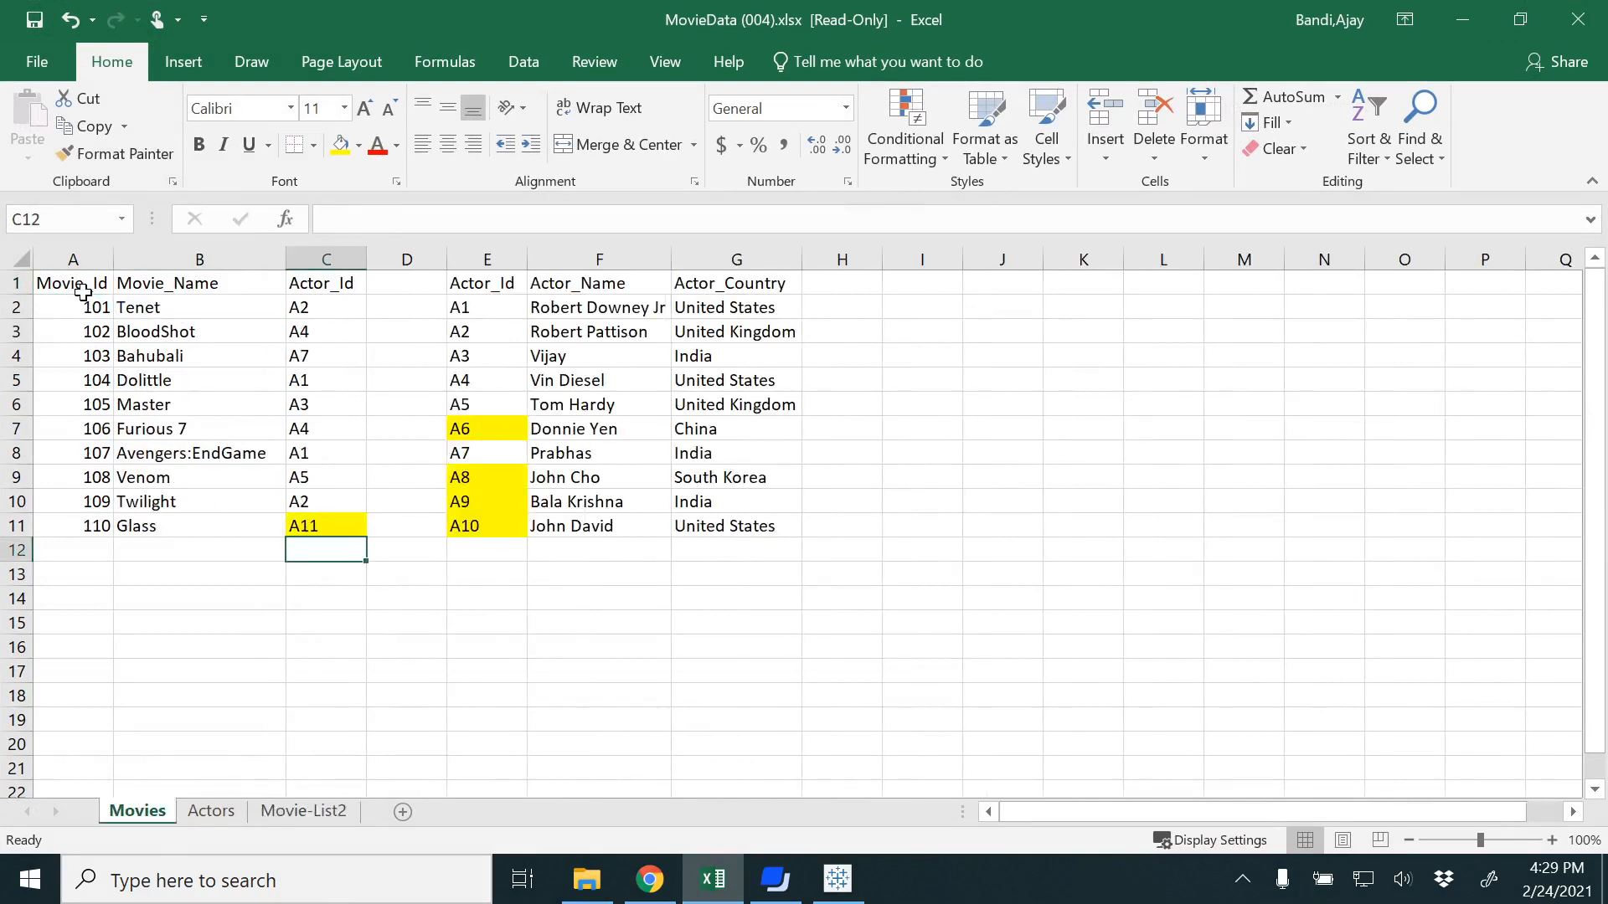
pyautogui.moveTo(474, 283); pyautogui.dragTo(792, 528)
pyautogui.click(1459, 20)
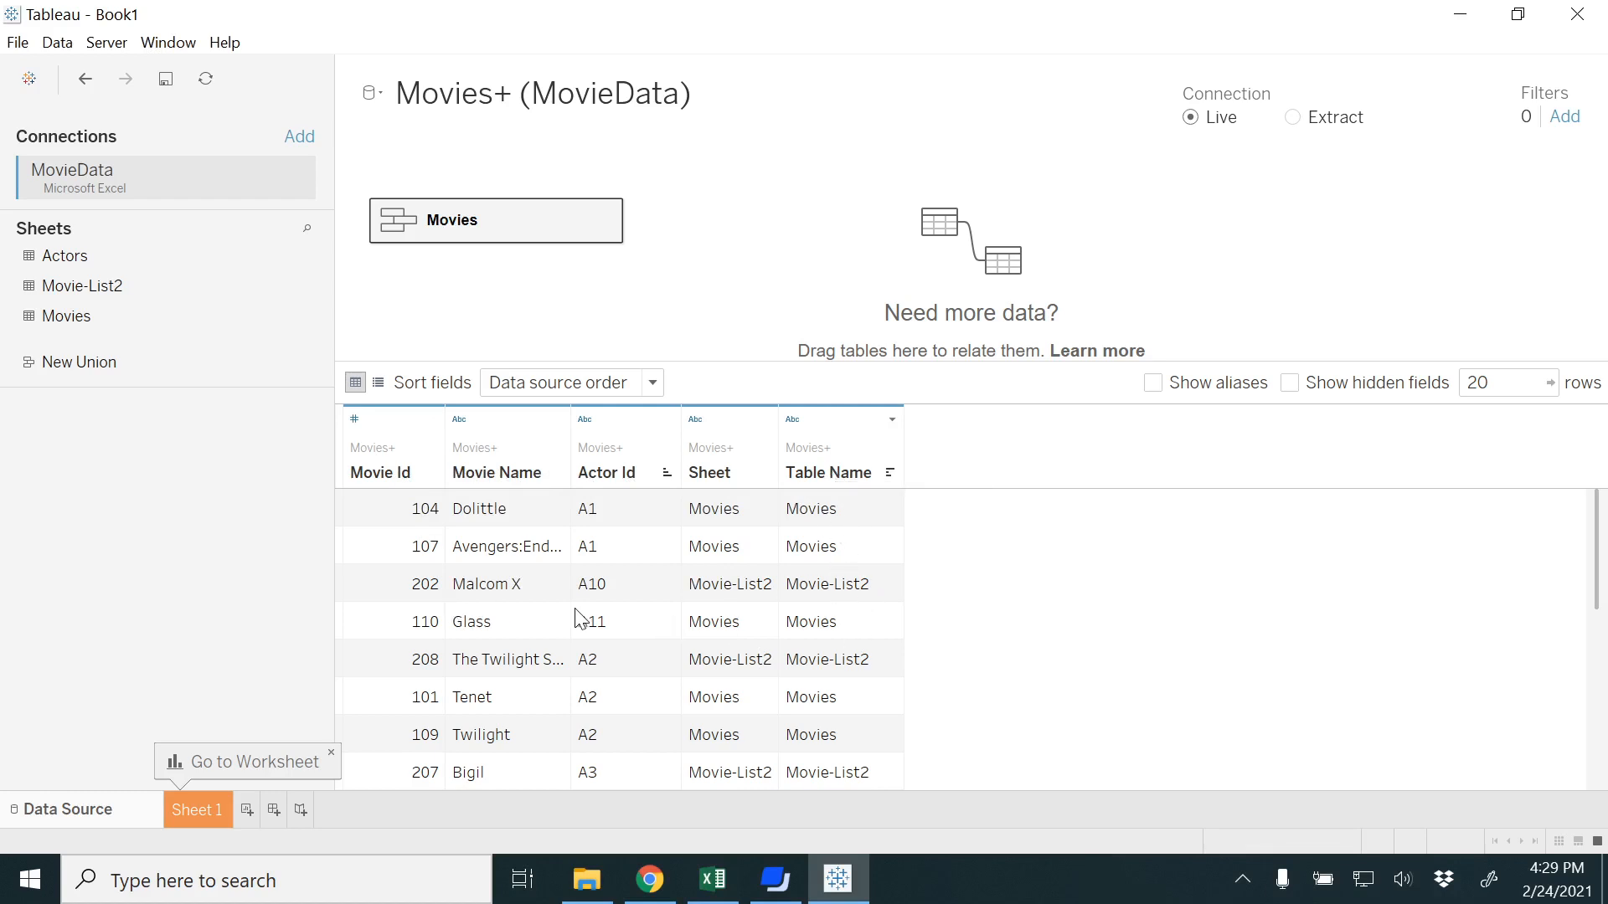
pyautogui.scroll(-4, 578, 614)
pyautogui.scroll(4, 578, 613)
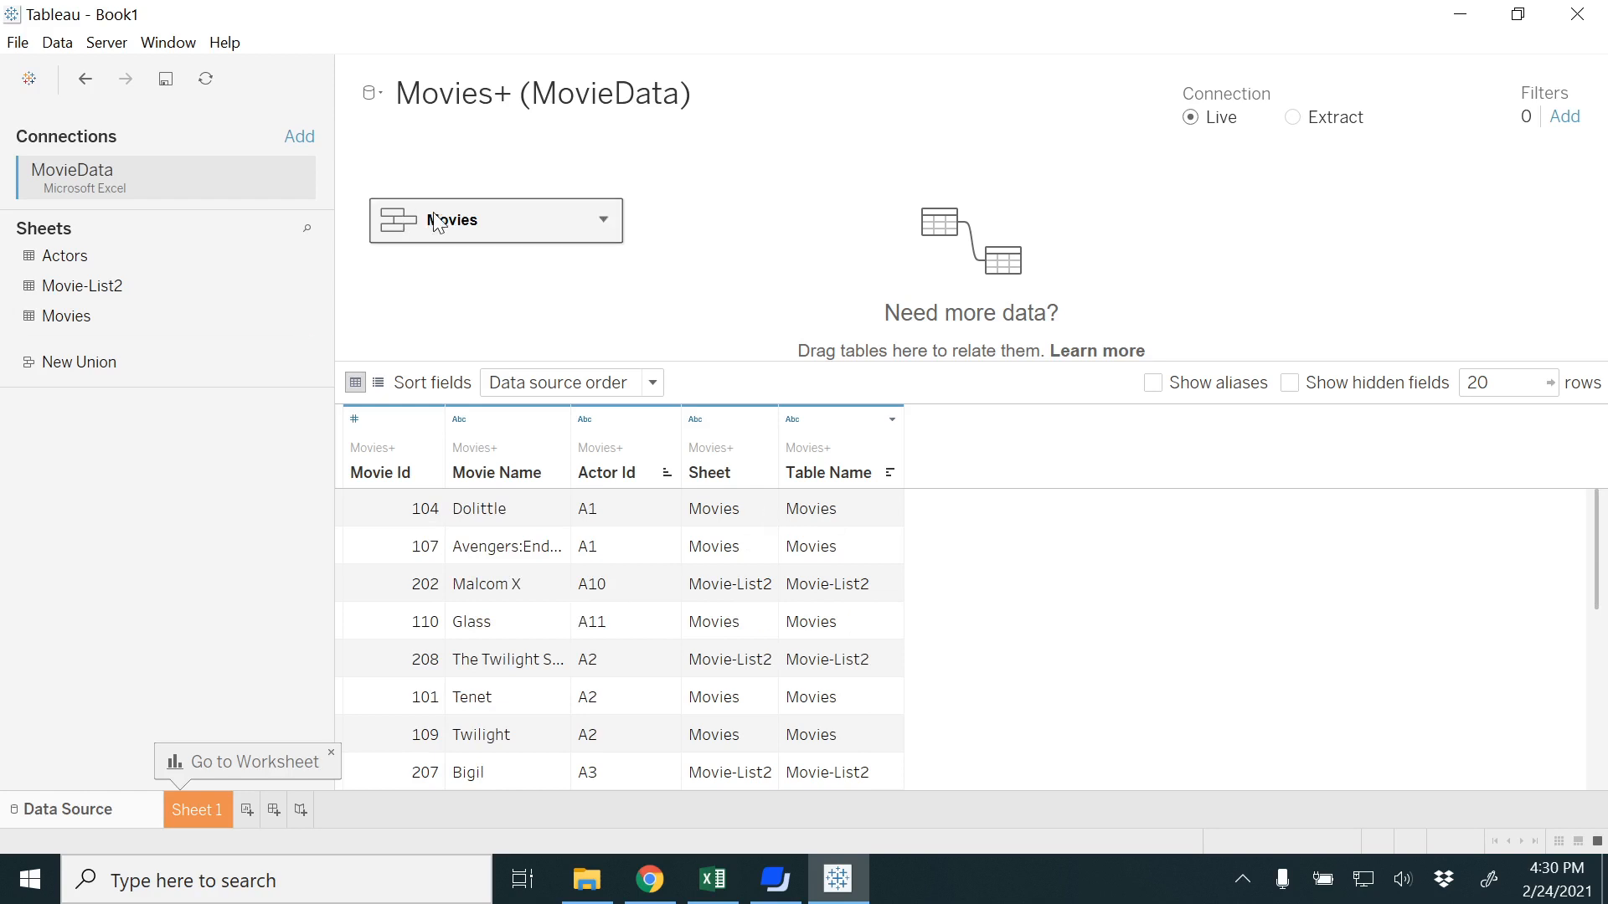
# Remove the unioned Movies table from the canvas and add the plain Movies sheet in its place
pyautogui.moveTo(431, 222)
pyautogui.moveTo(528, 223); pyautogui.dragTo(123, 556)
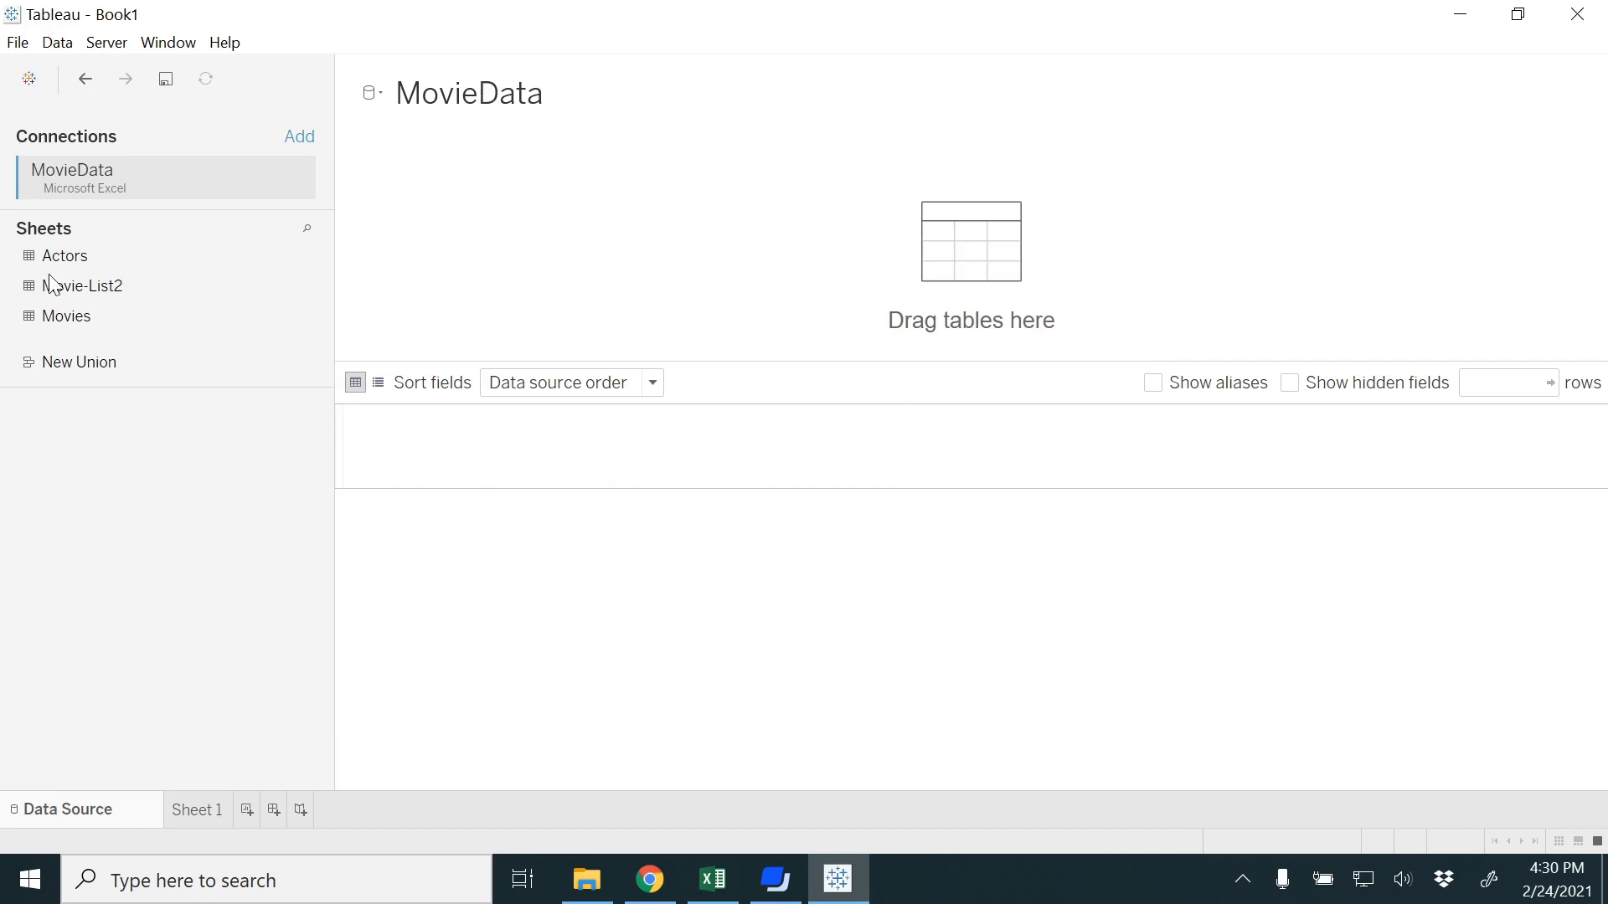
pyautogui.moveTo(69, 267); pyautogui.dragTo(461, 251)
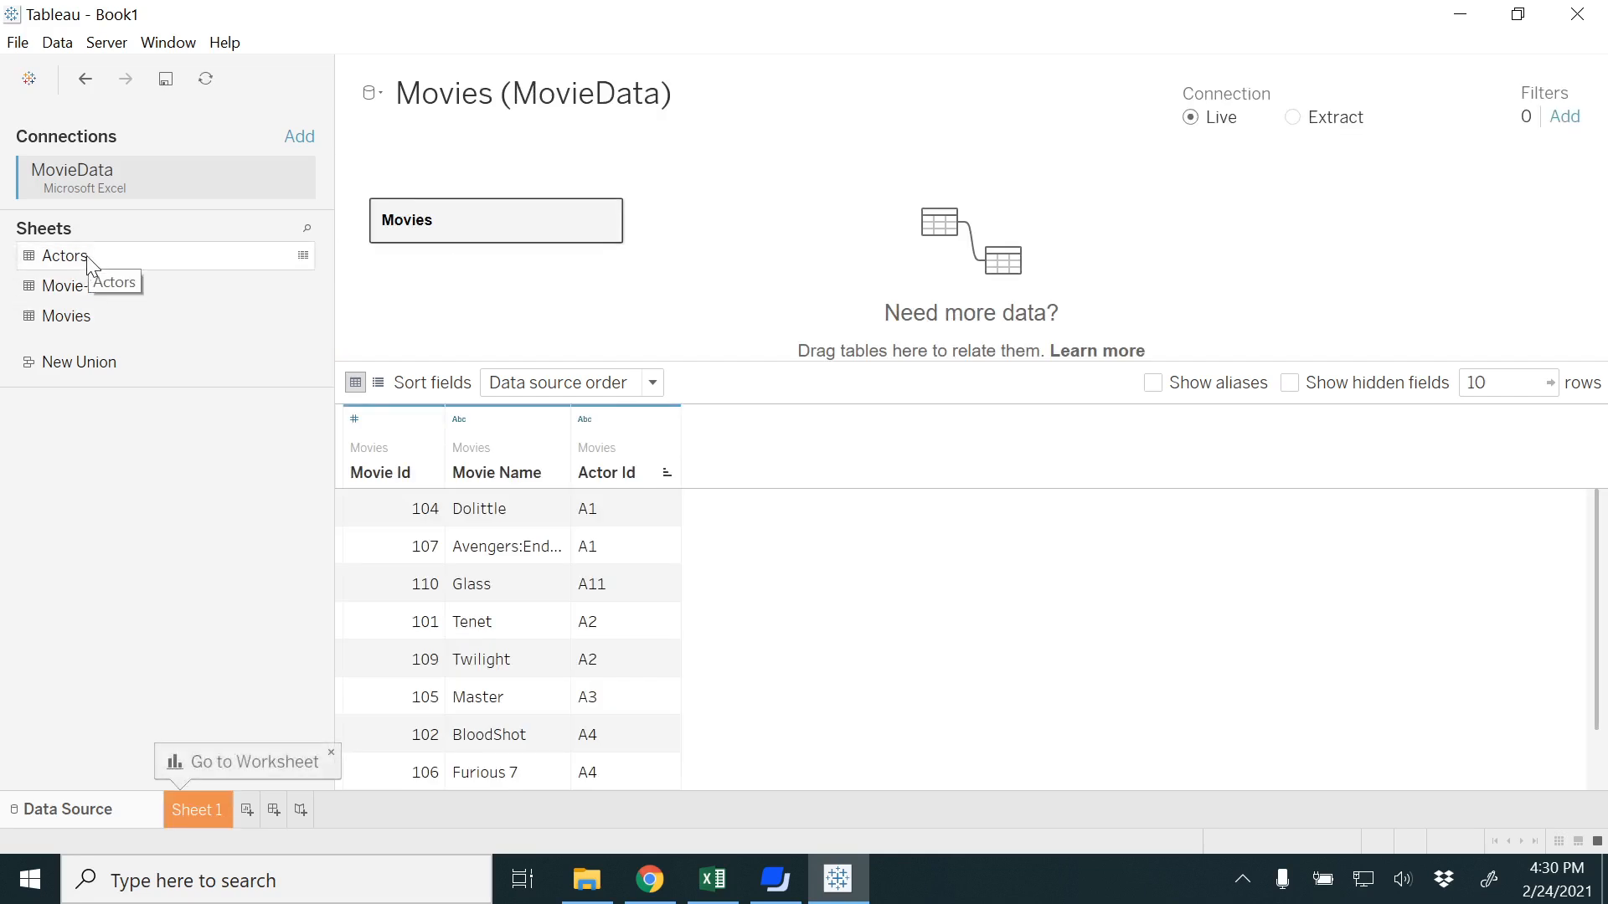
# Relate the Actors sheet to Movies on Actor Id and expand the relationship's Performance Options
pyautogui.moveTo(90, 260); pyautogui.dragTo(822, 220)
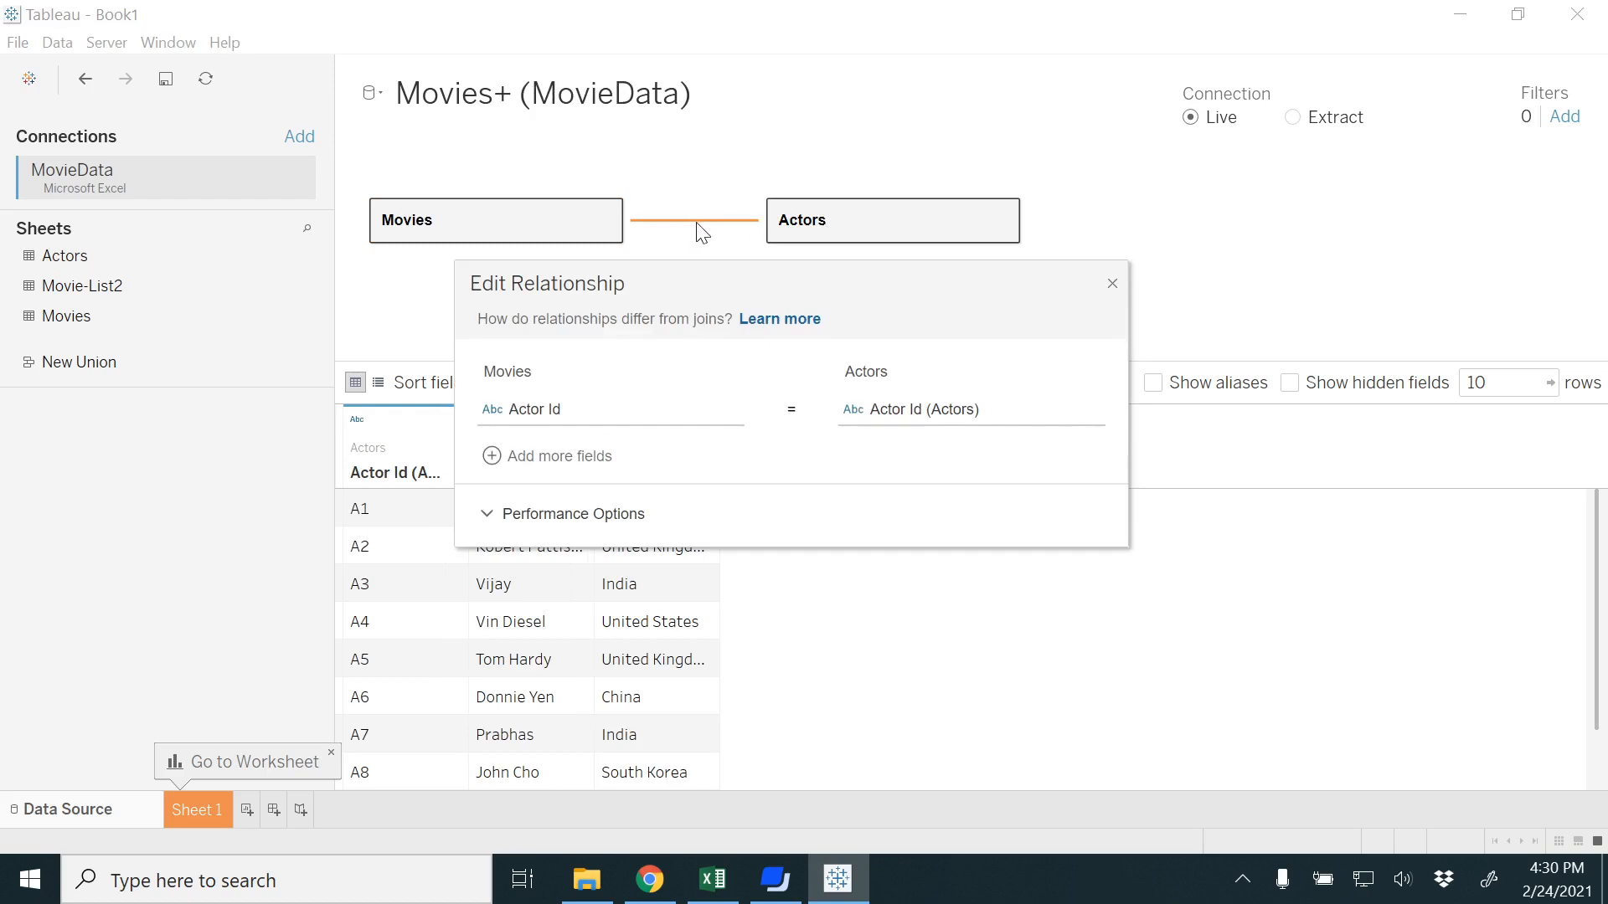
pyautogui.click(491, 521)
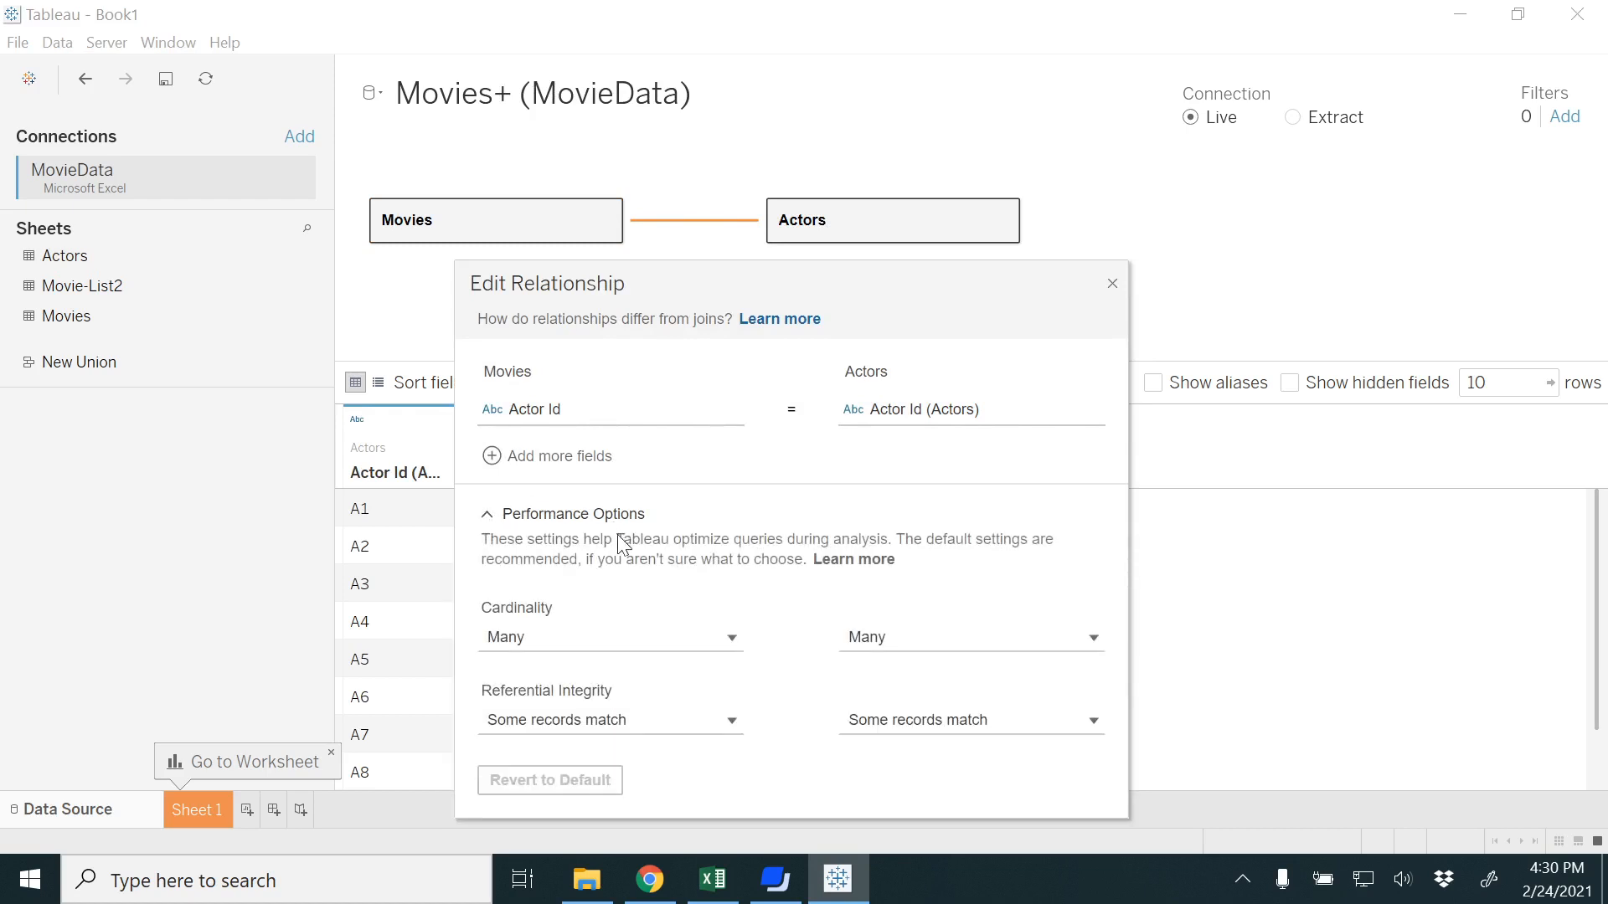